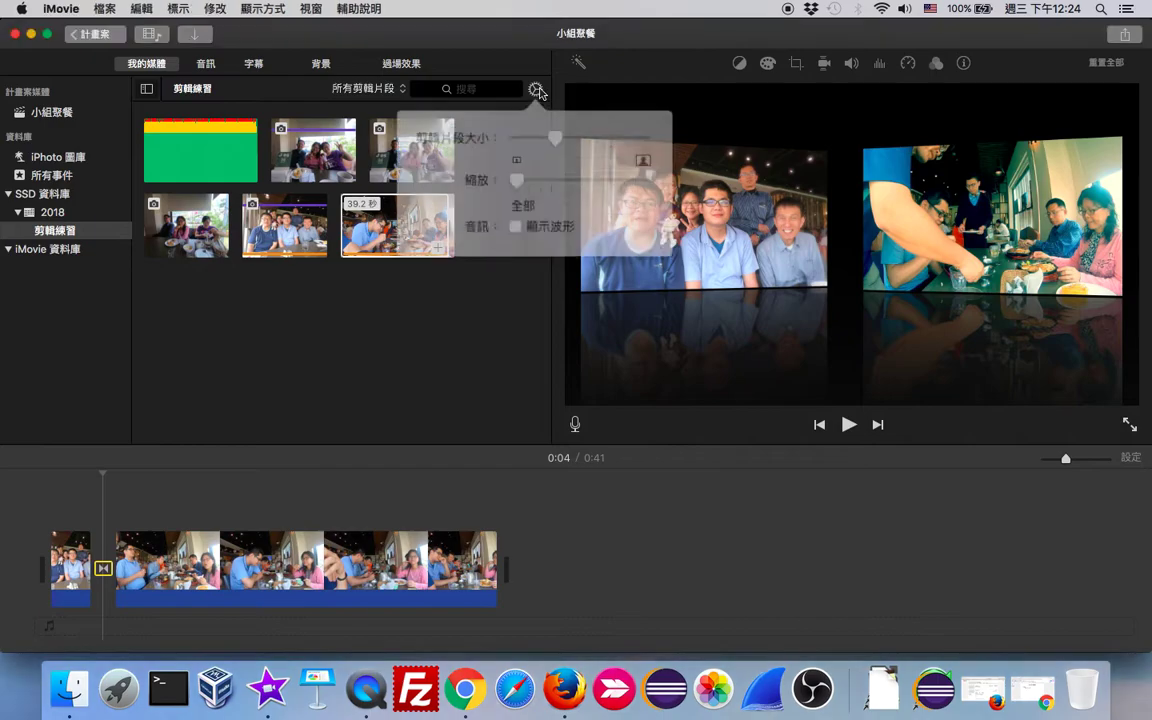
Hide the library list beside the clip browser and show it again.
click(441, 297)
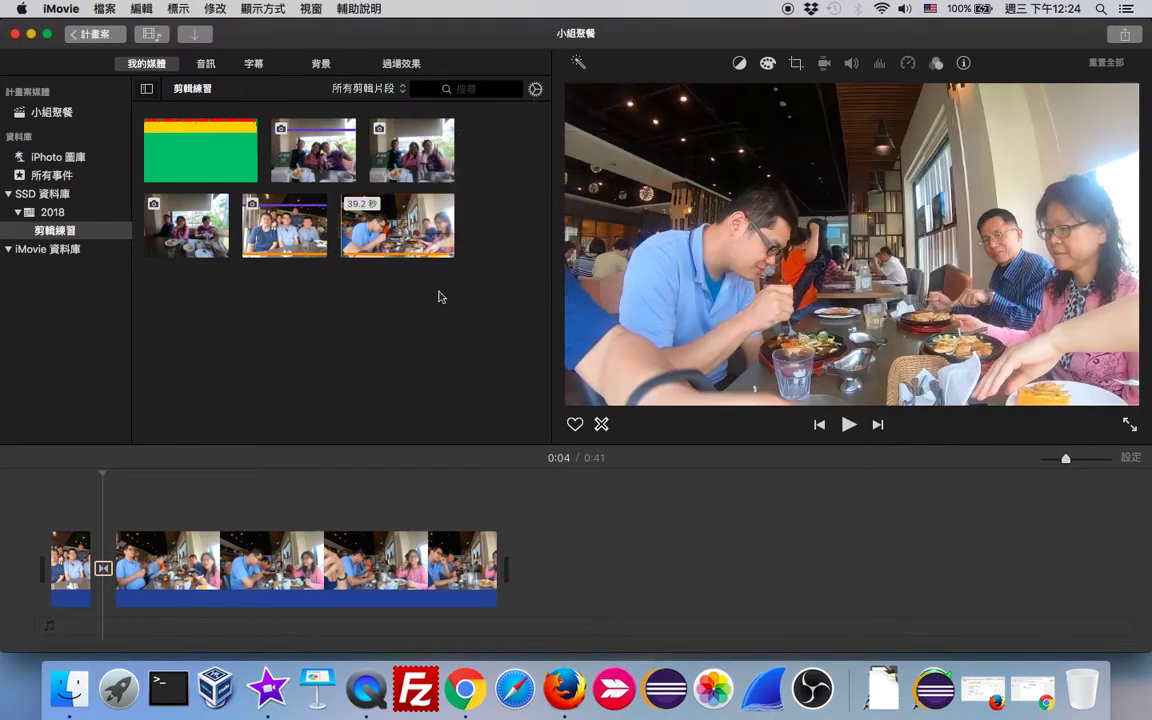
click(146, 91)
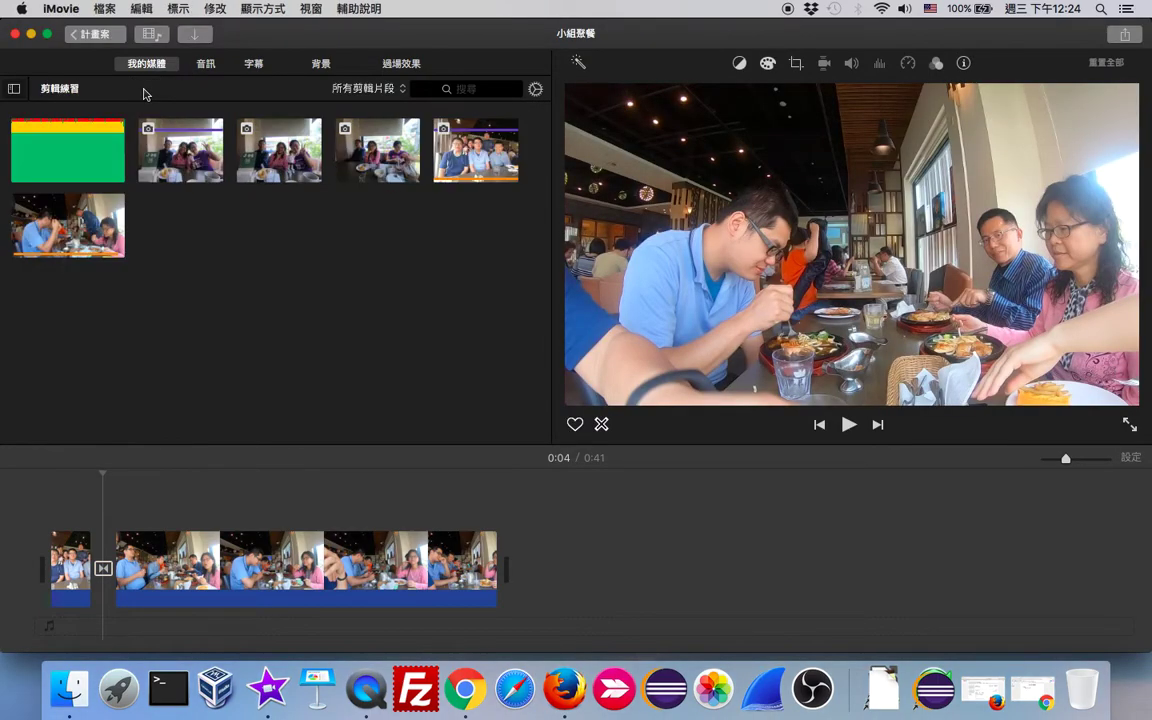
click(15, 90)
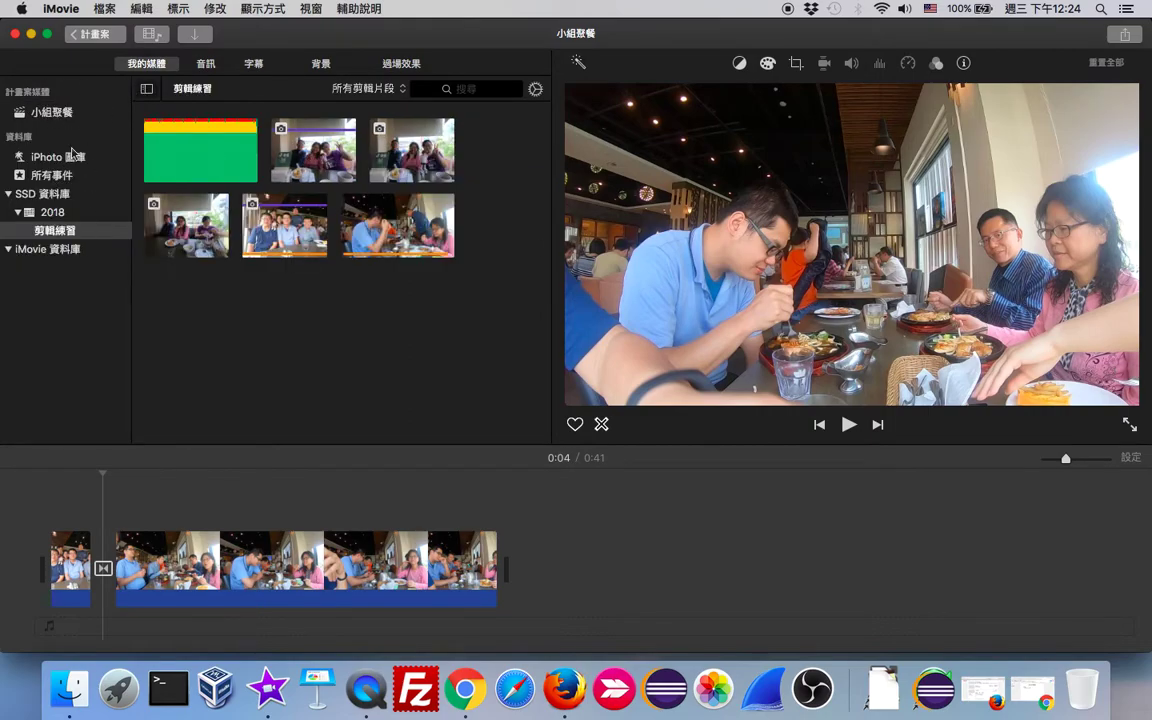
Add the 有機 background at the start of the timeline, before the group photo clip.
click(254, 65)
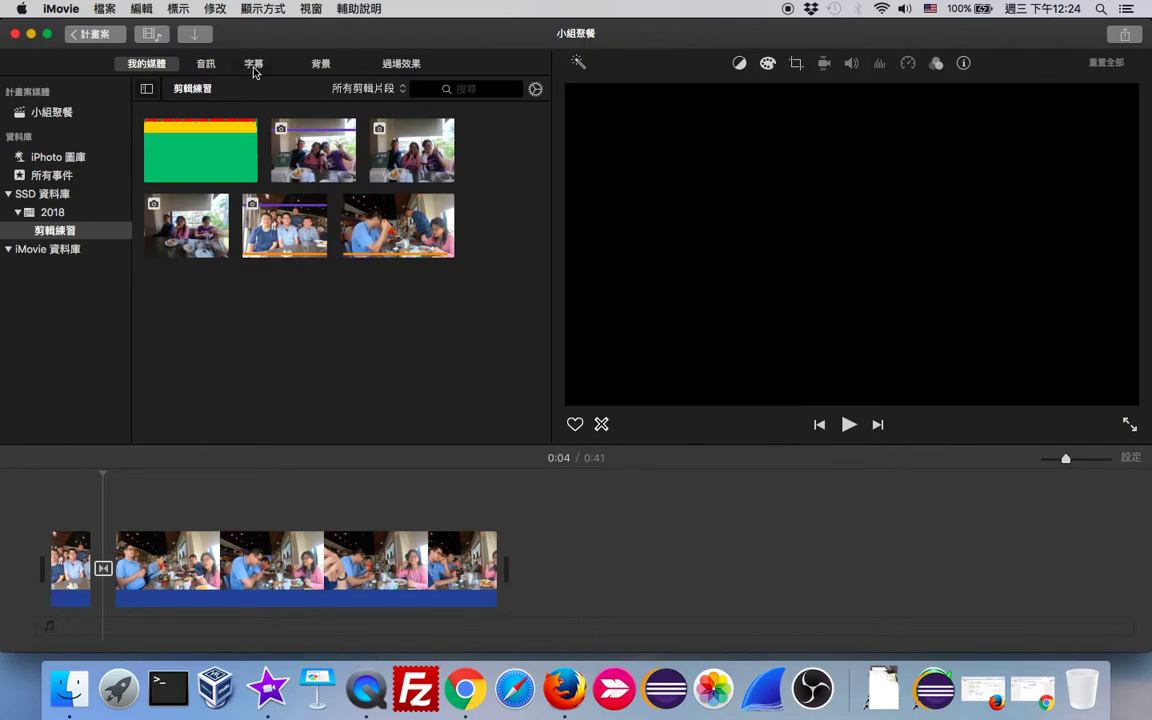
click(321, 65)
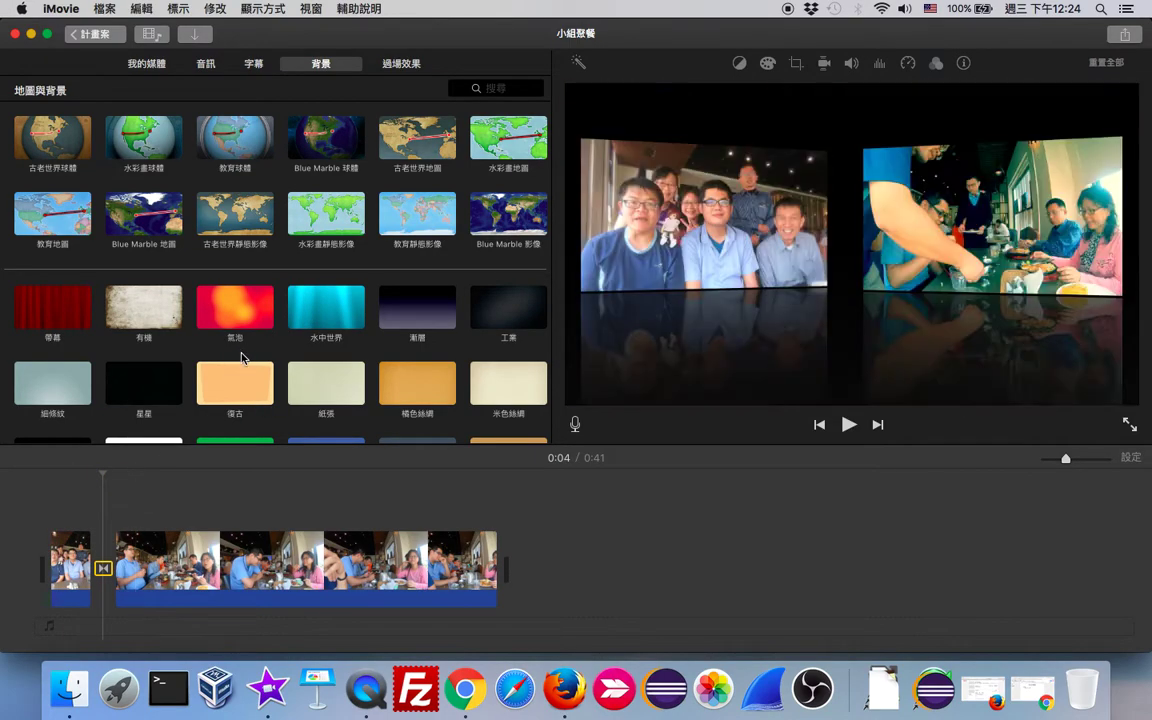
scroll(238, 360, down, 1)
scroll(240, 359, down, 3)
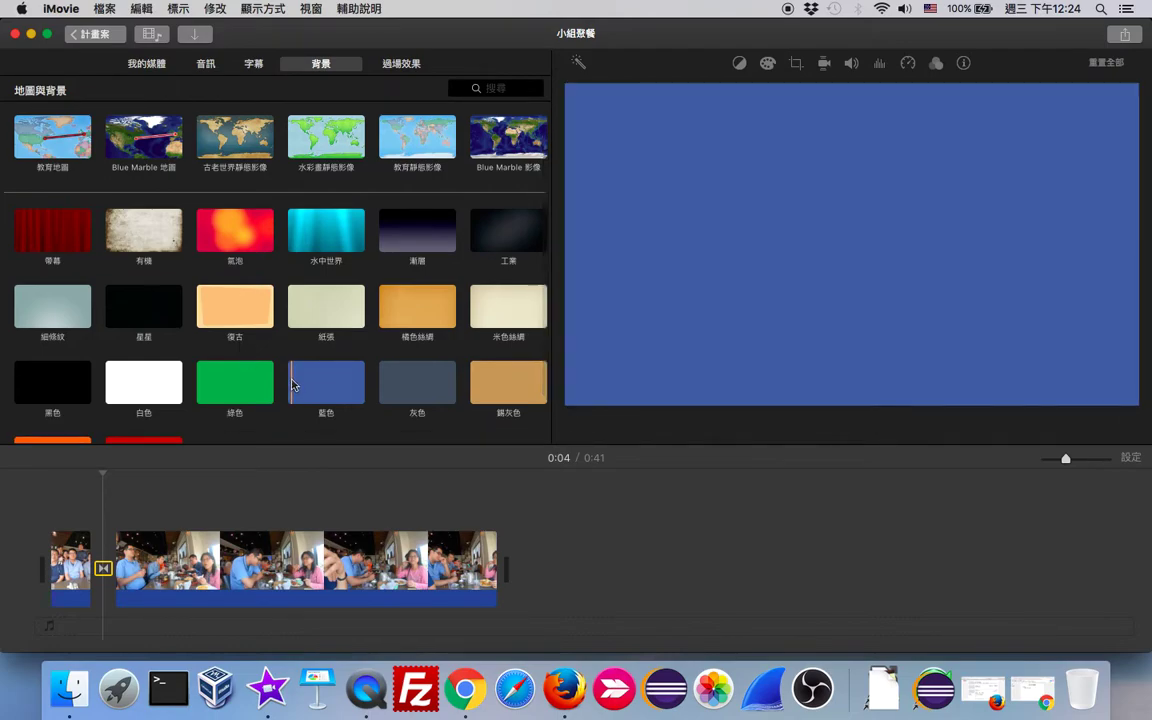
scroll(292, 381, down, 2)
scroll(292, 384, up, 6)
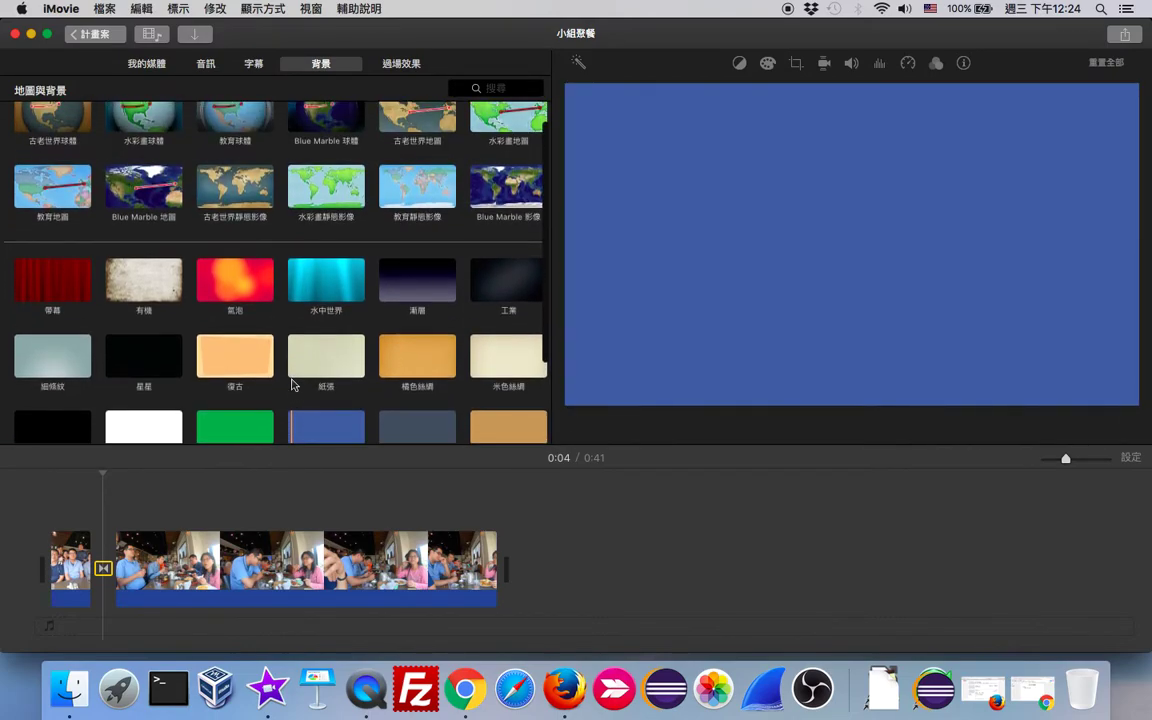
scroll(292, 384, down, 1)
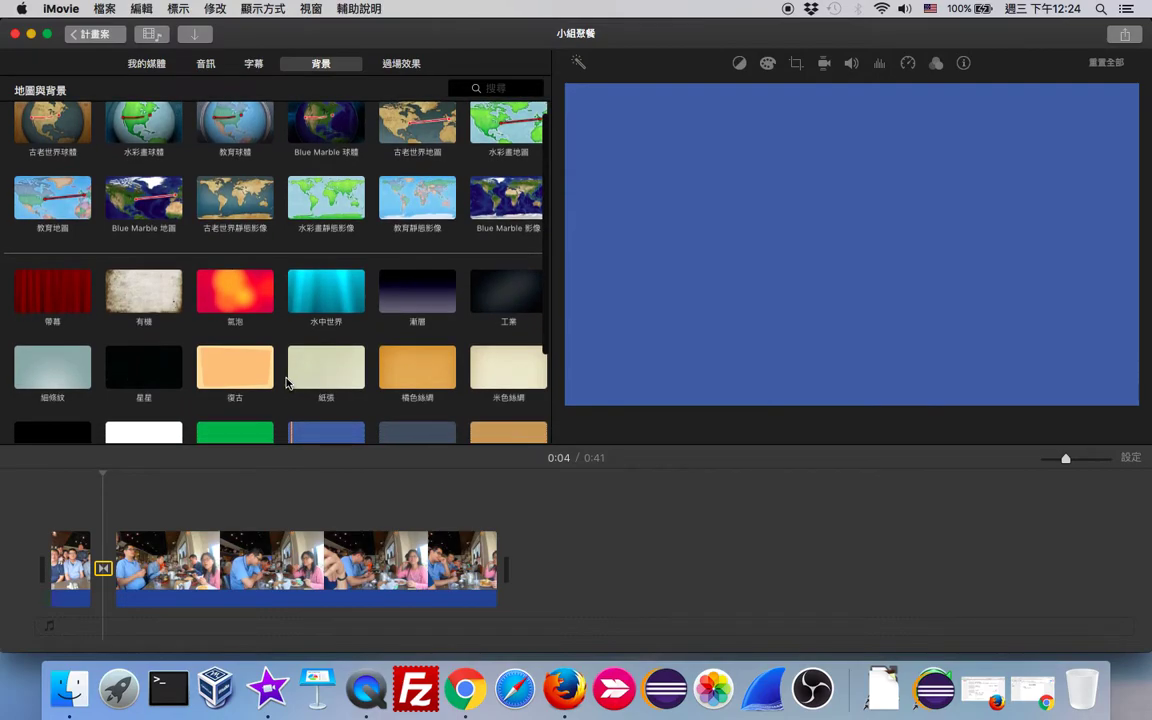
click(162, 303)
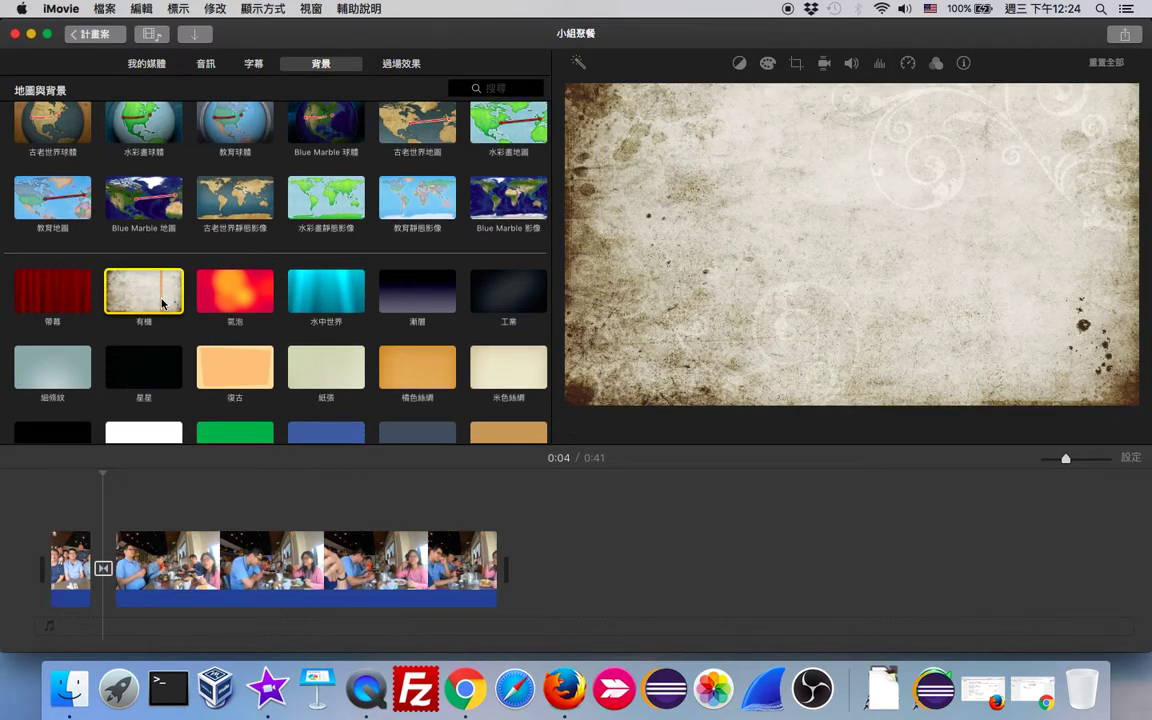
drag(162, 303, 40, 536)
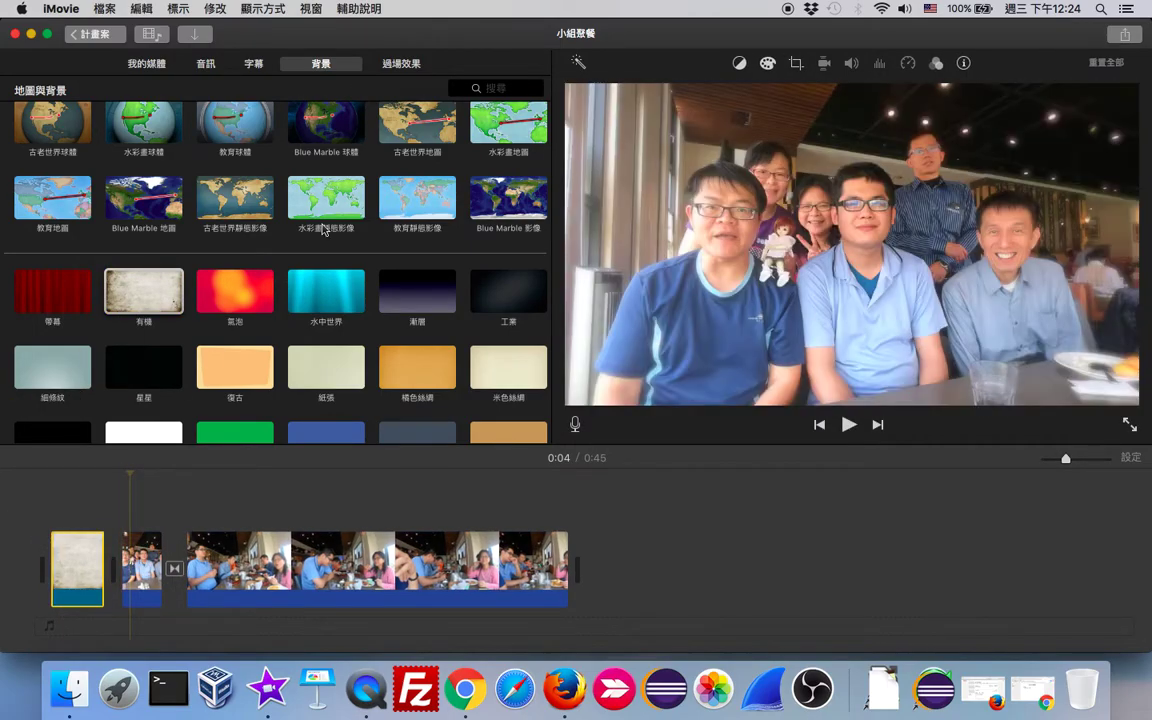
Place a 置中動態圖樣 title over the background clip at the start of the timeline.
click(71, 556)
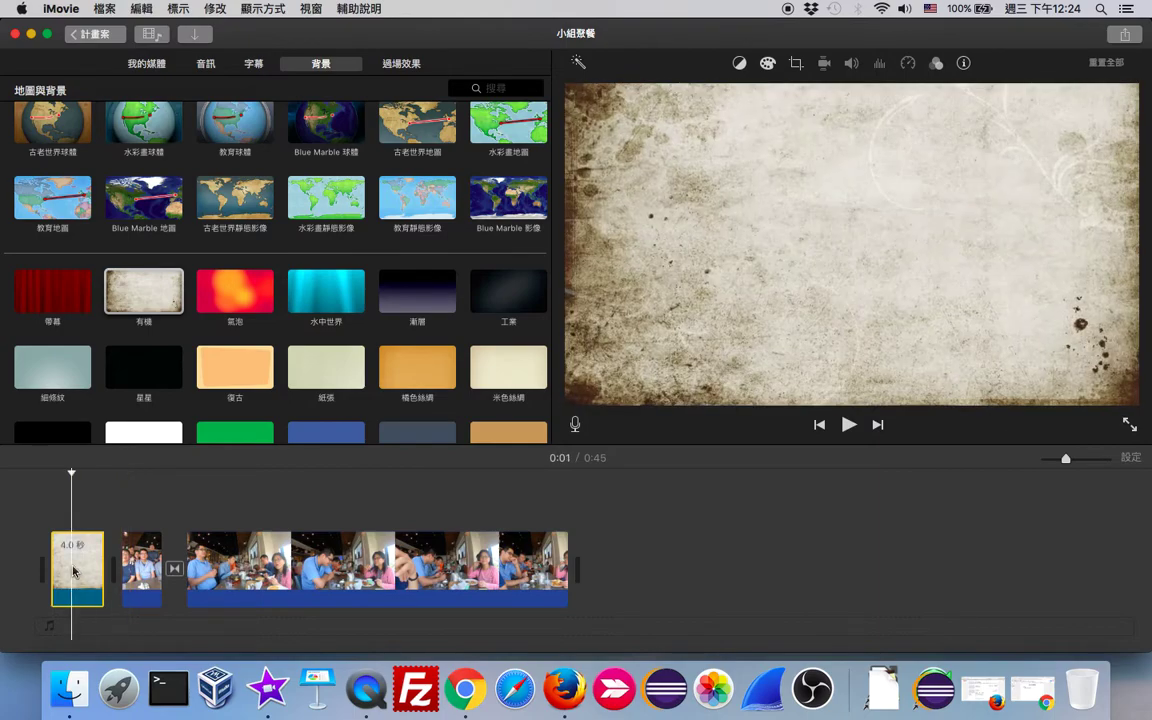
click(81, 545)
click(253, 66)
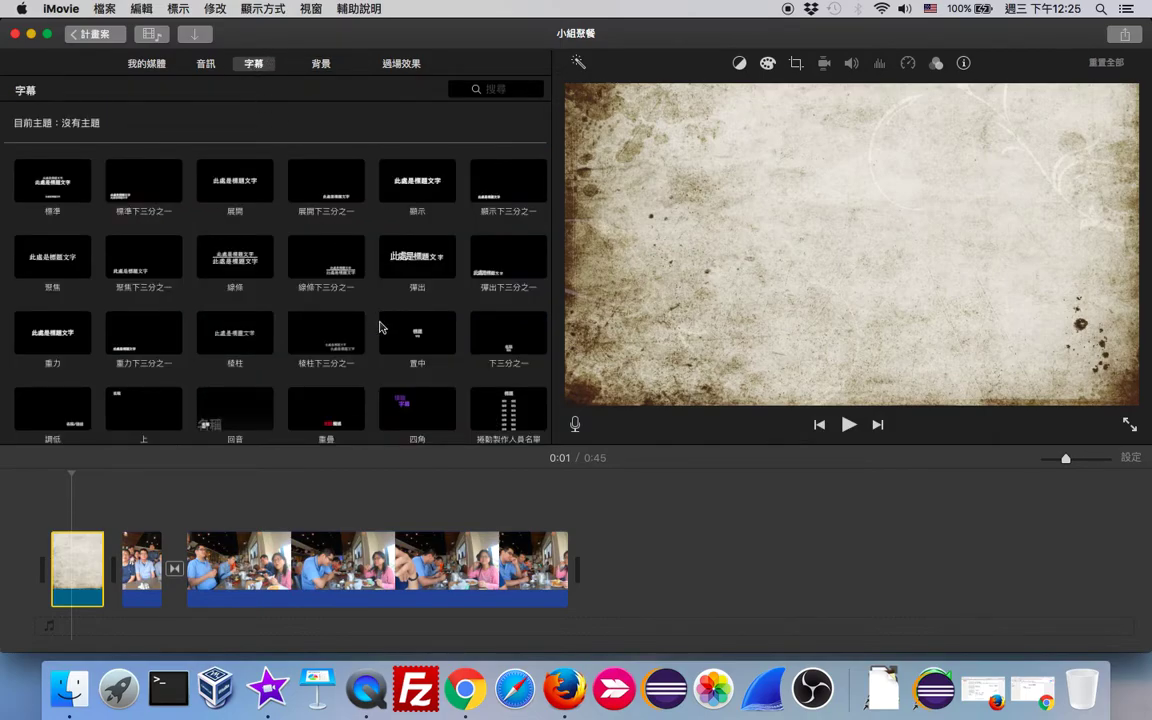
scroll(380, 327, down, 5)
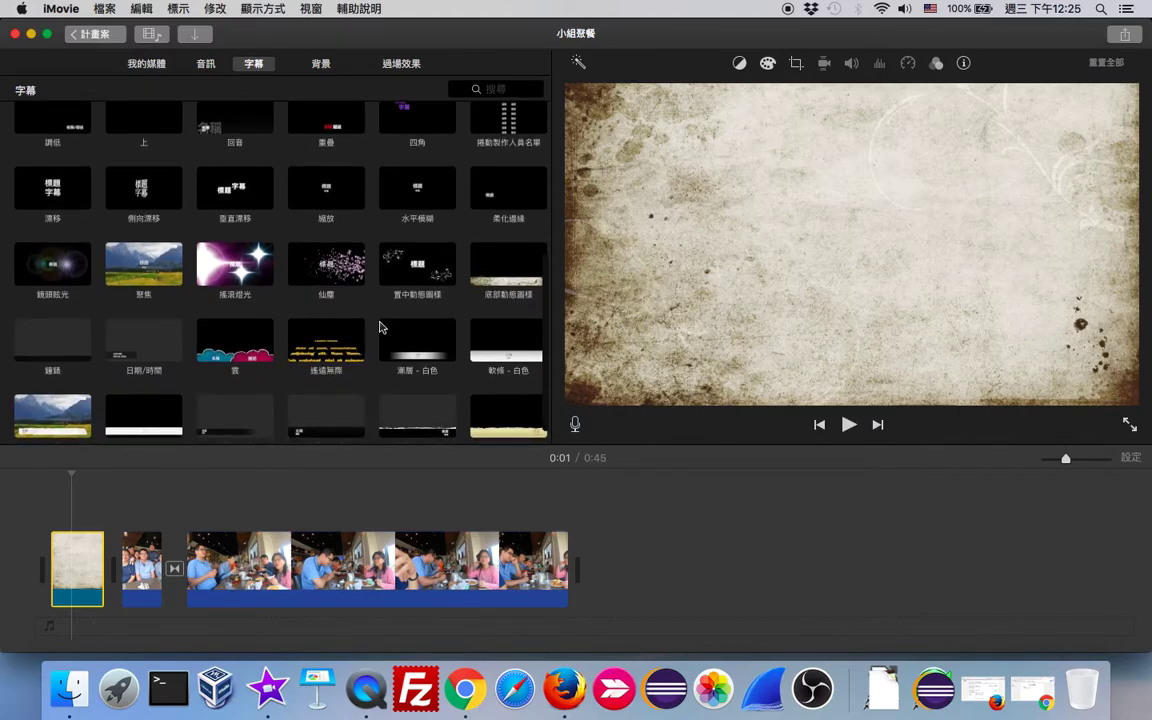
scroll(380, 327, down, 1)
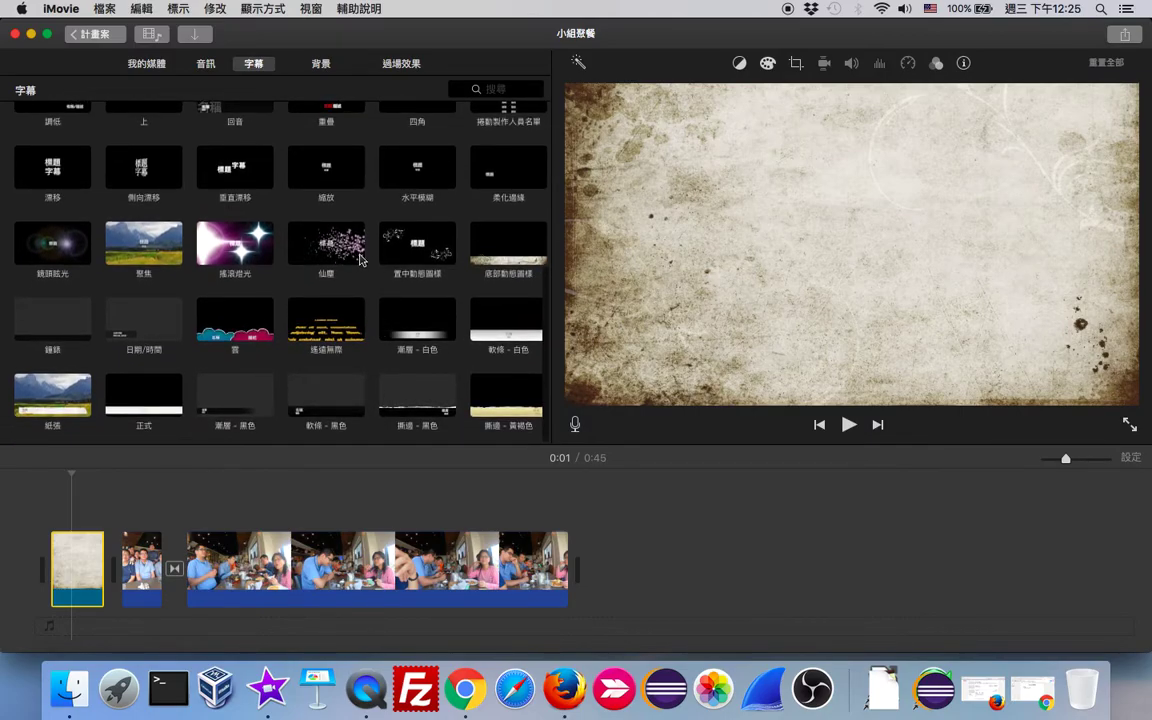
click(418, 258)
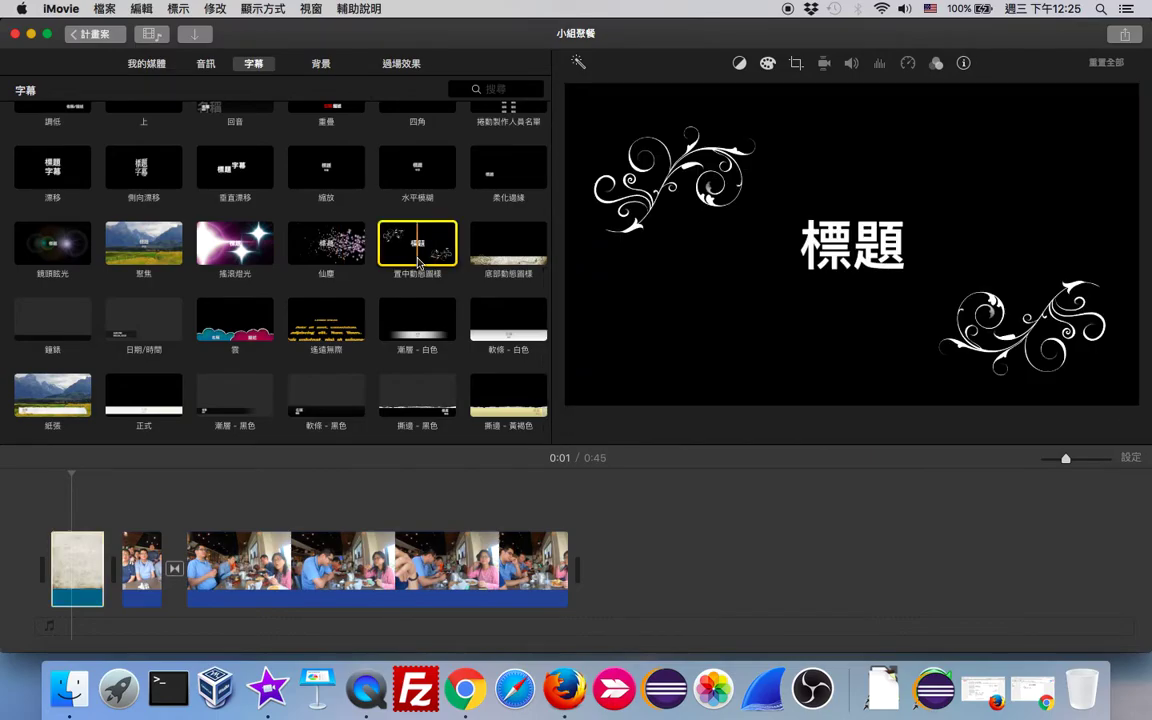
drag(418, 258, 53, 510)
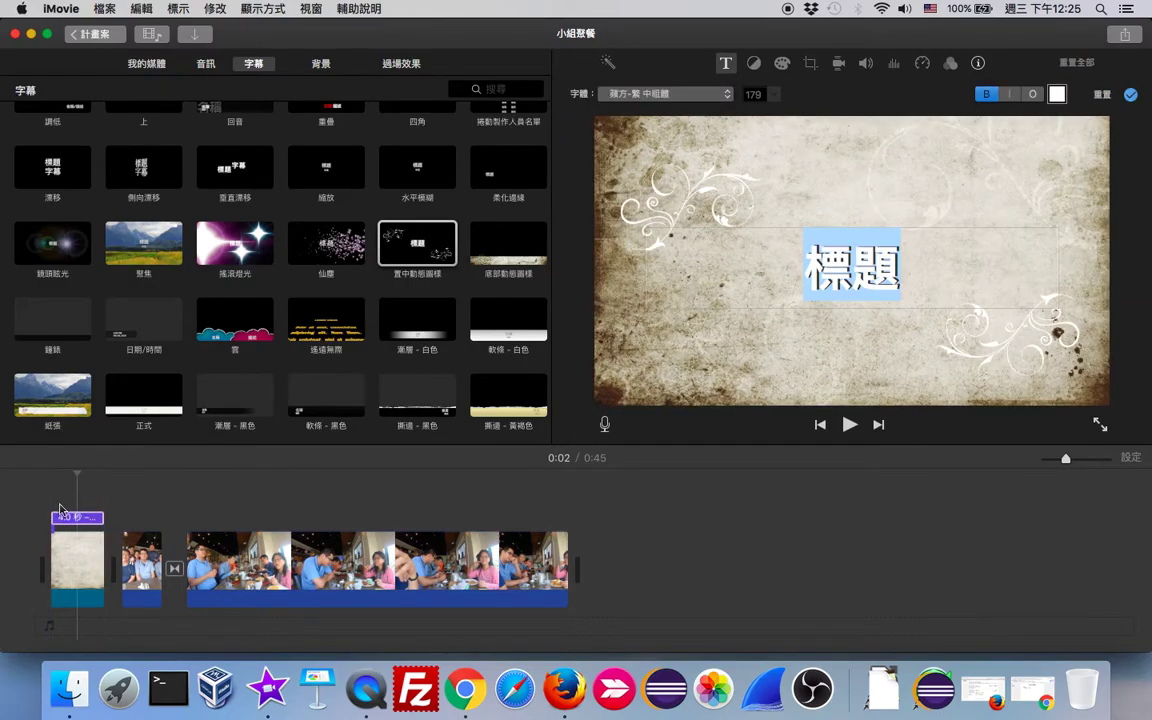
Replace the placeholder text of the opening title with 小組聚餐.
click(141, 565)
click(79, 522)
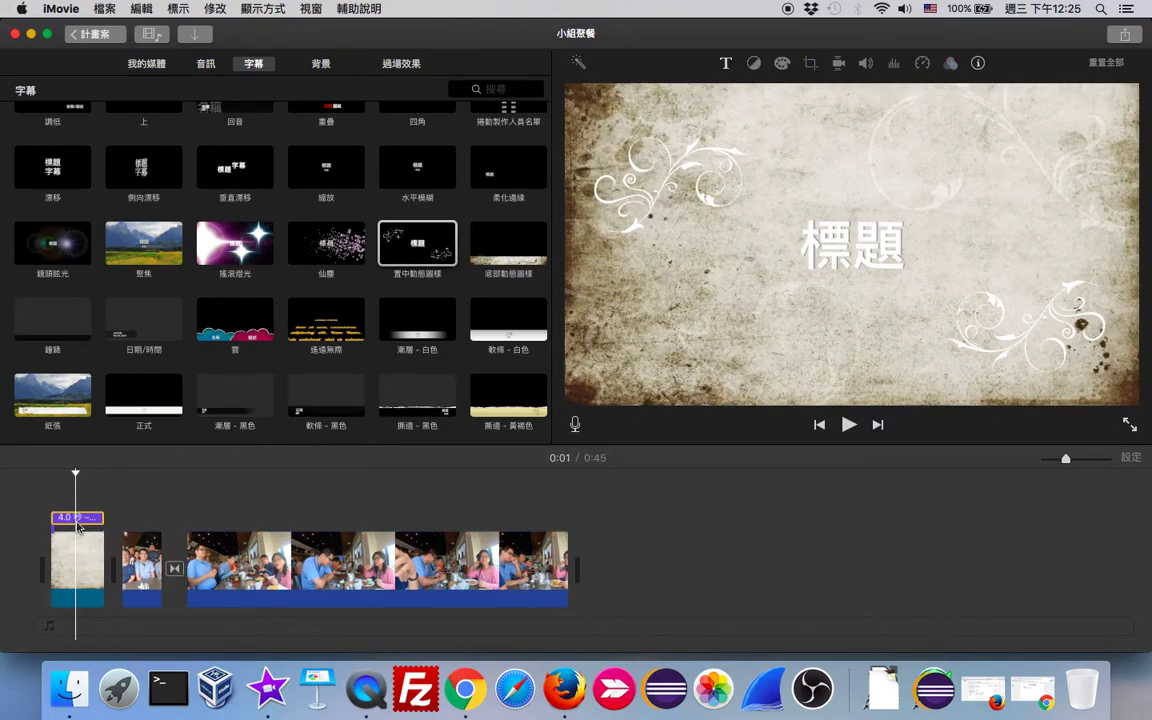
double_click(844, 251)
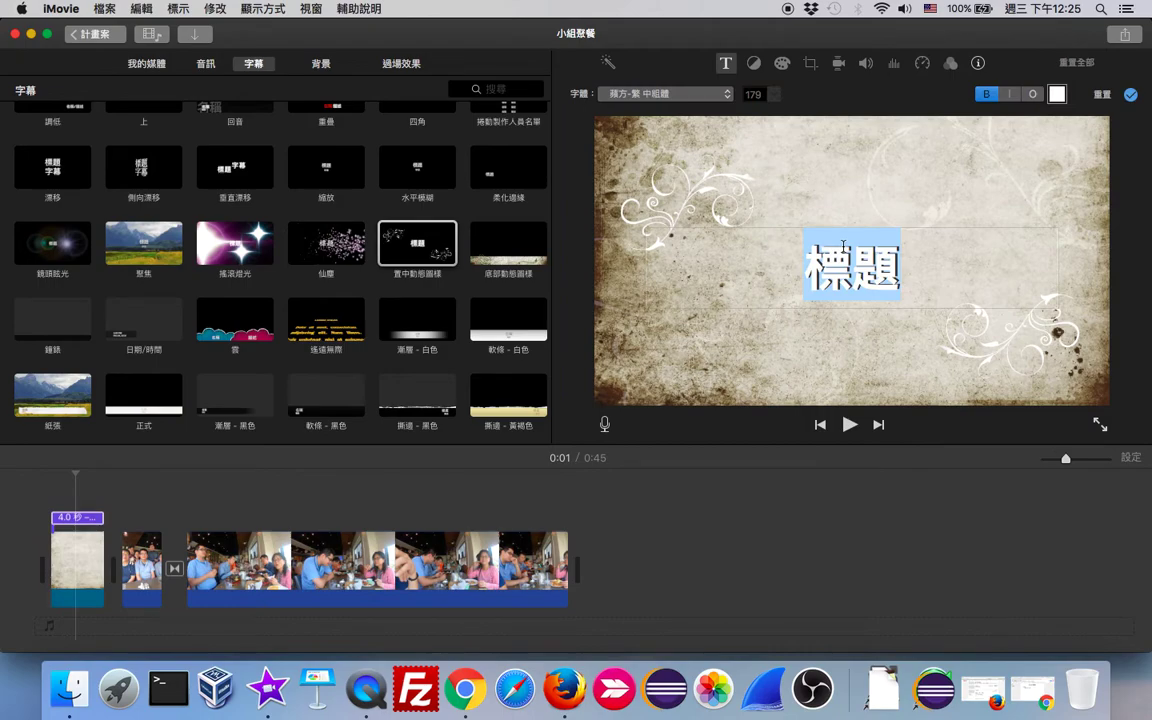
text(小組具)
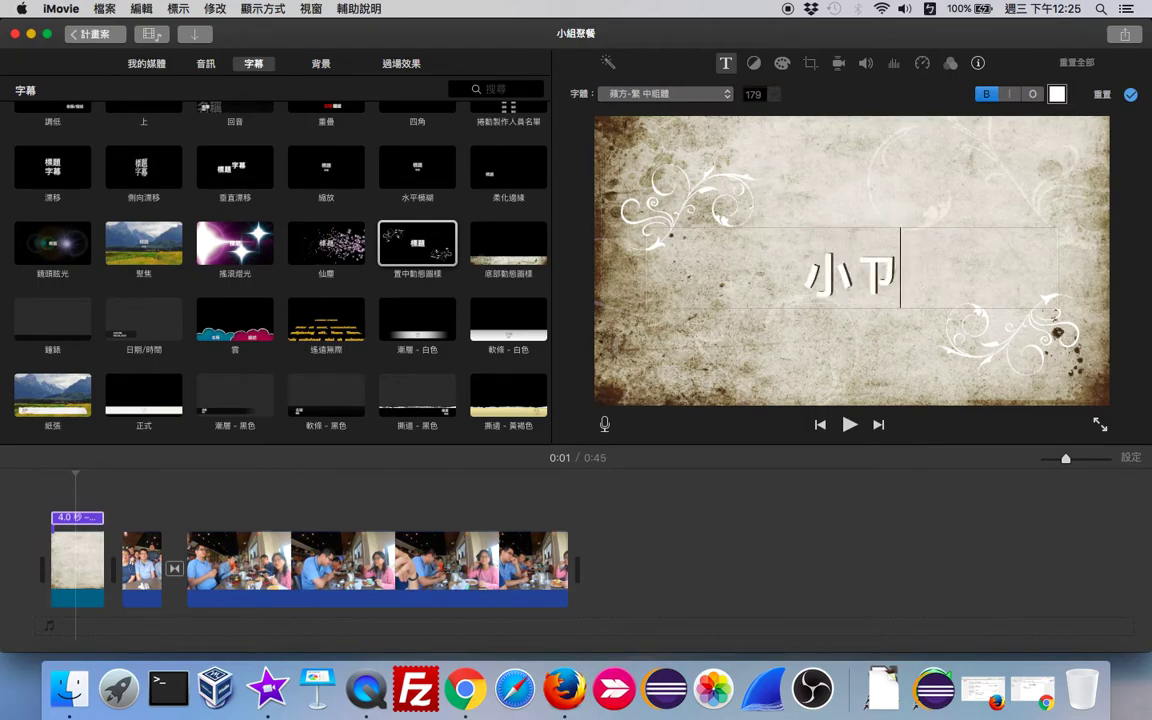
text(ㄘㄢˋ)
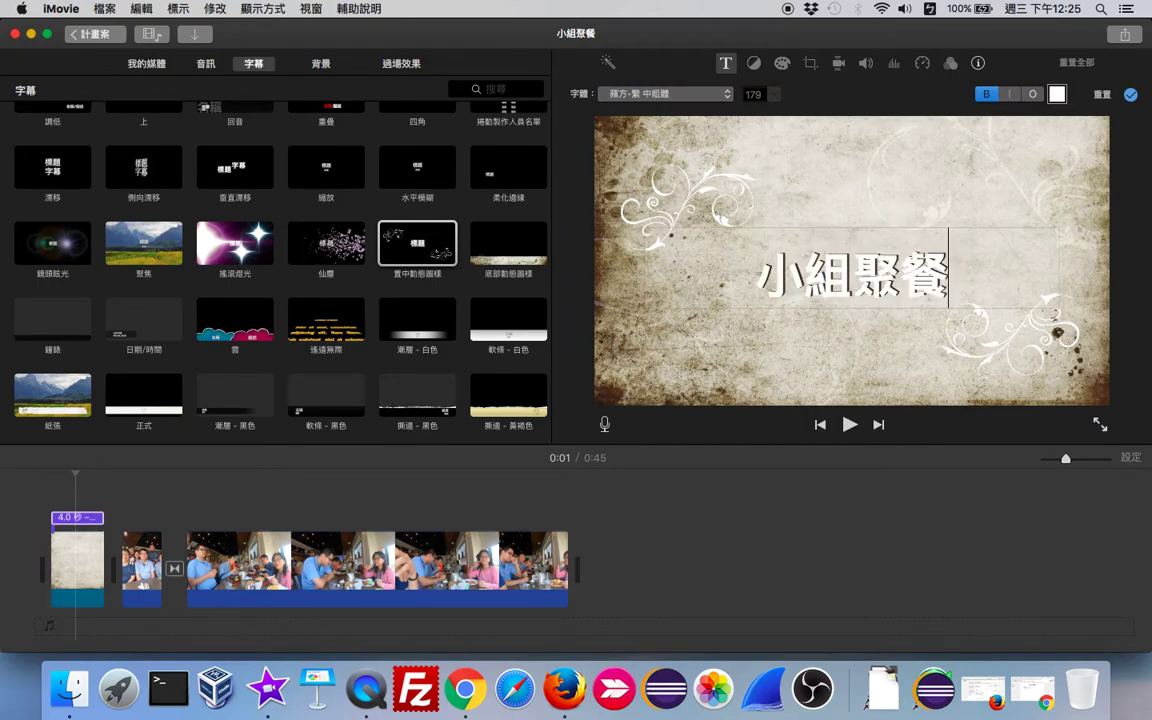
key(ctrl+space)
key(super+a)
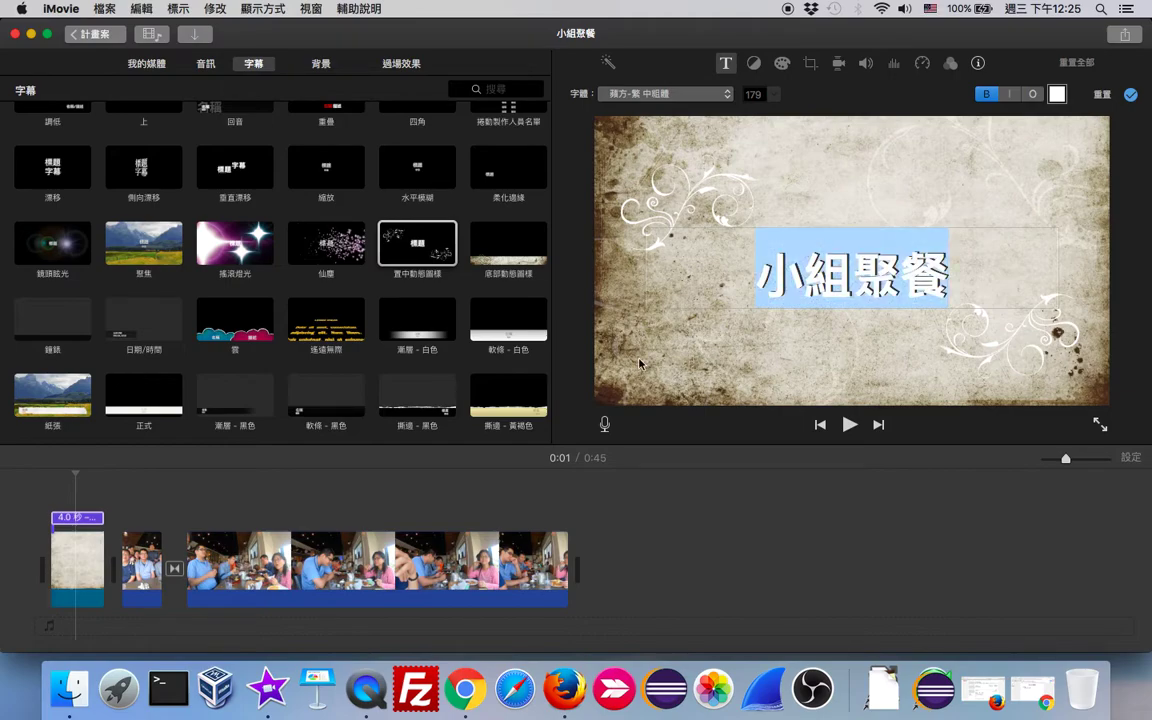
Play the opening background clip to preview the title animation.
click(63, 566)
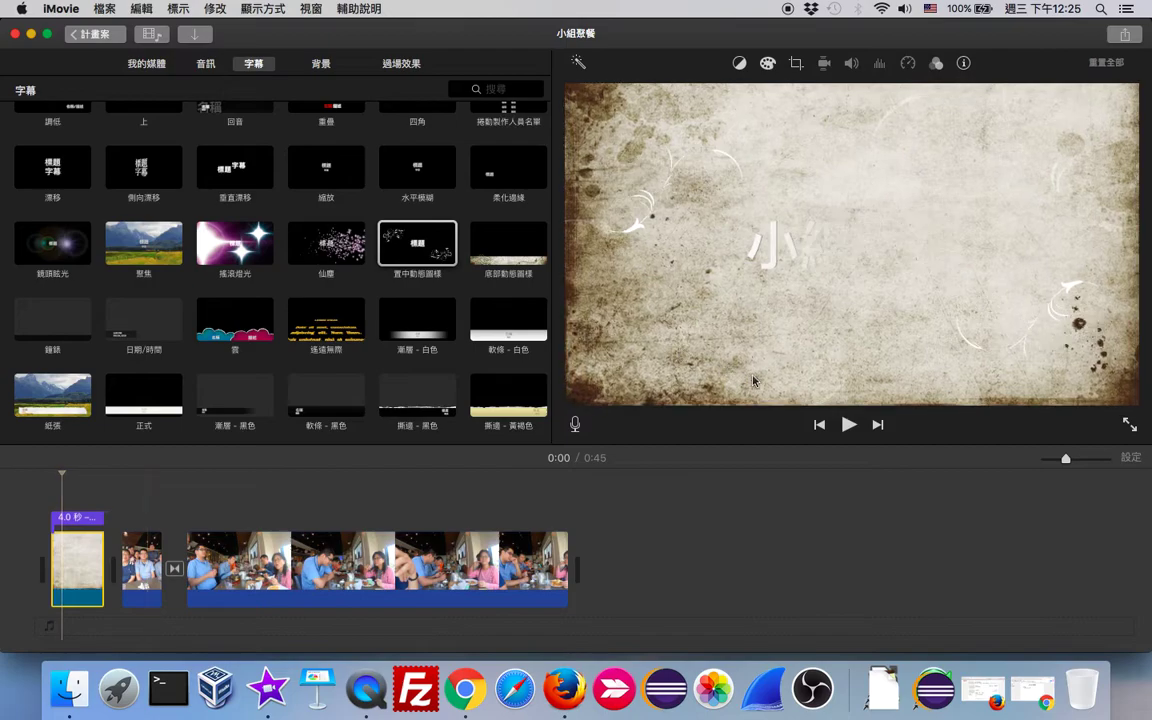
click(848, 425)
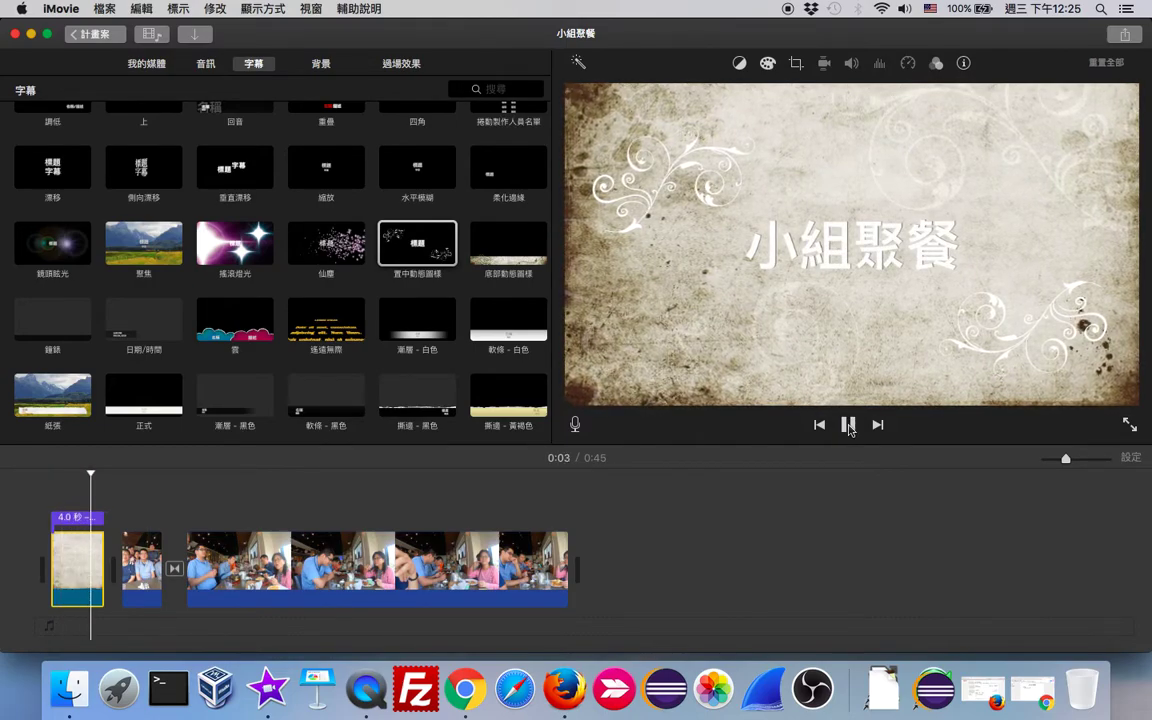
click(848, 425)
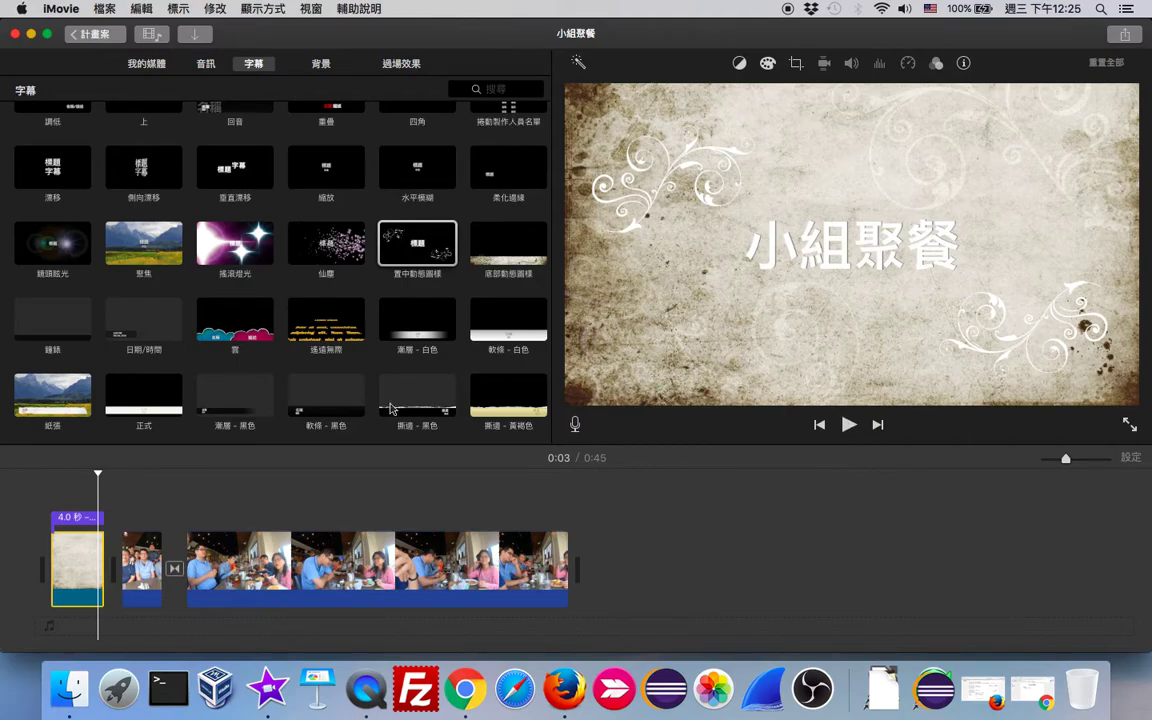
Reopen the opening title's text for editing from the timeline, and leave it without changes.
click(80, 520)
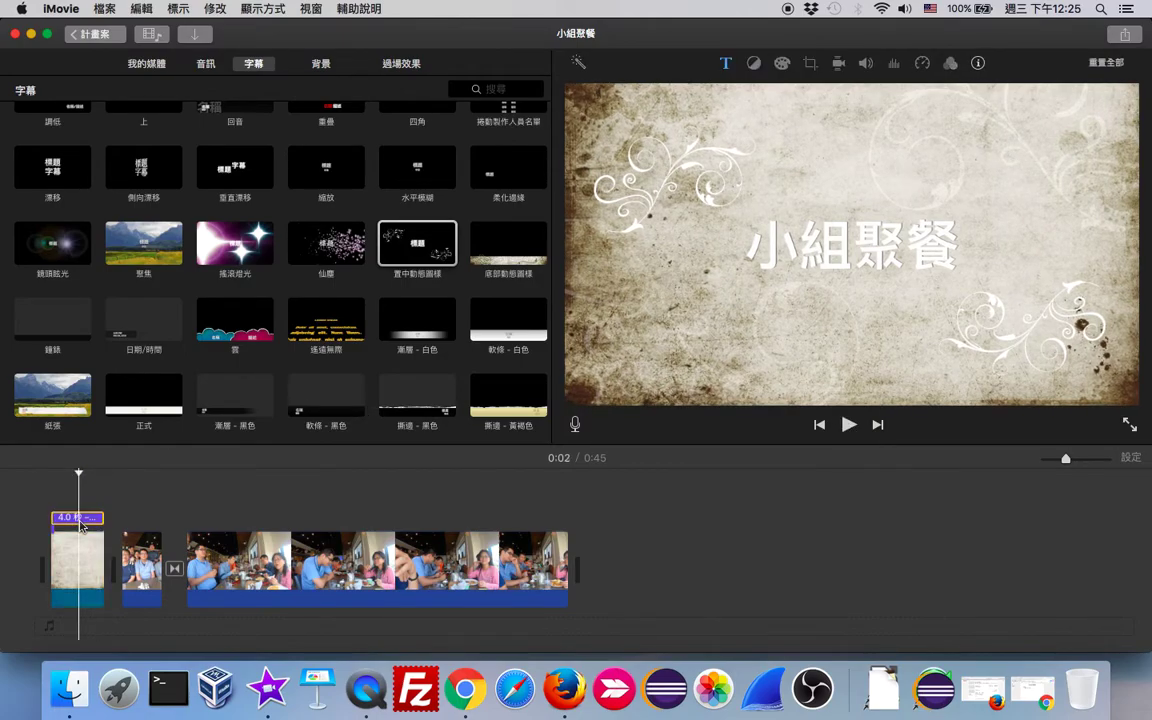
double_click(790, 247)
click(614, 174)
double_click(71, 520)
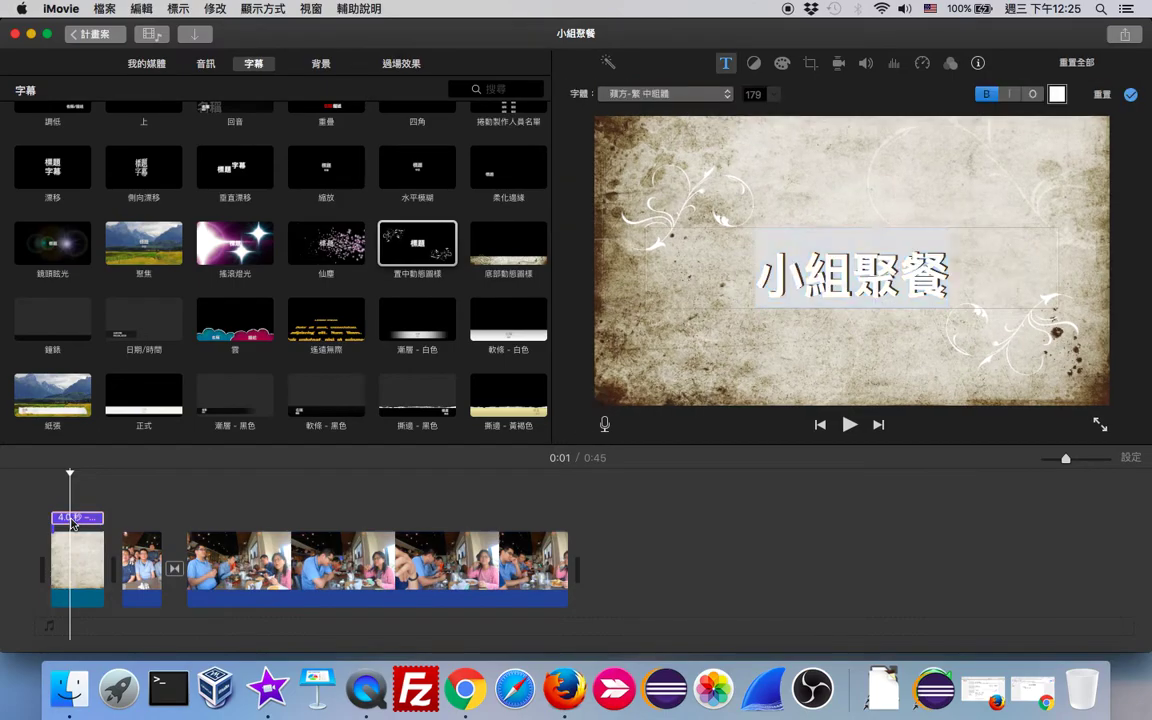
click(165, 490)
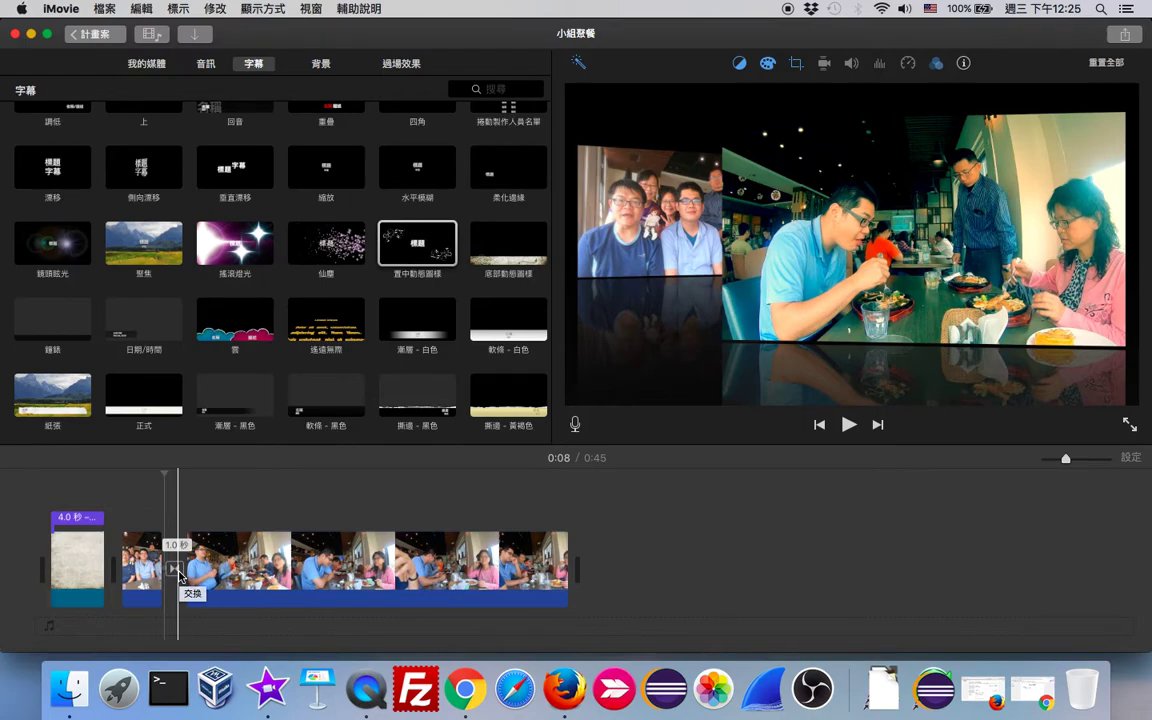
Set the duration of the 交換 transition between the photo and the video clip to 1.5 seconds.
double_click(178, 572)
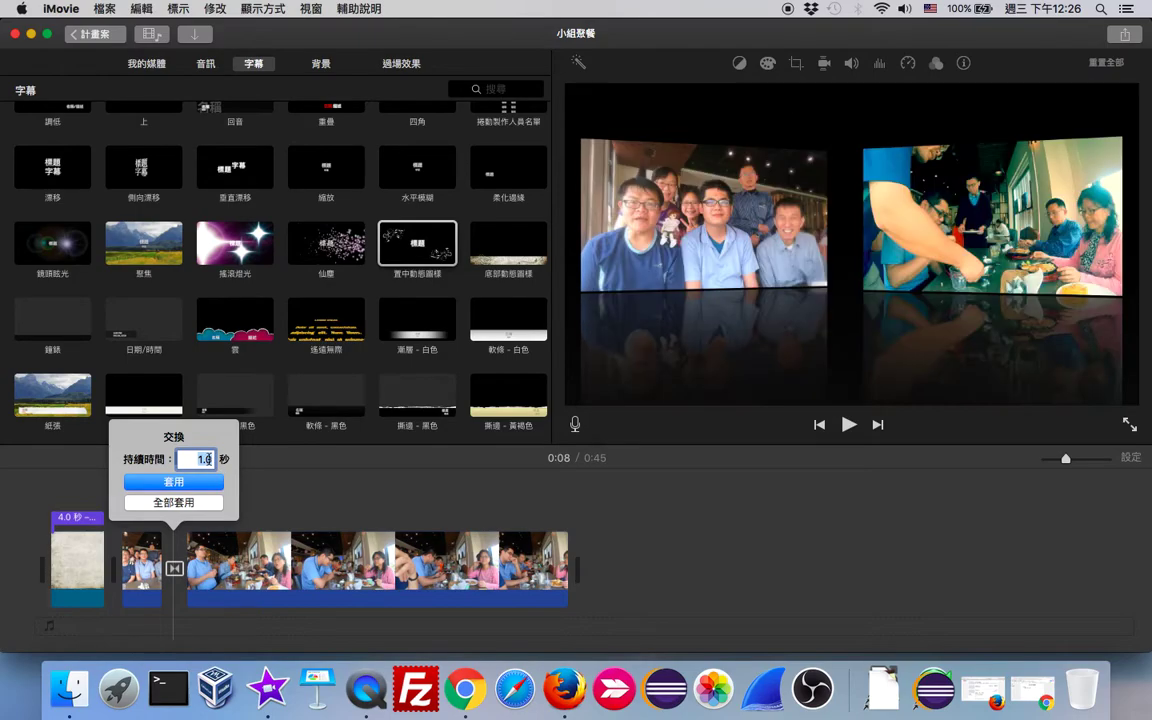
click(209, 459)
key(Return)
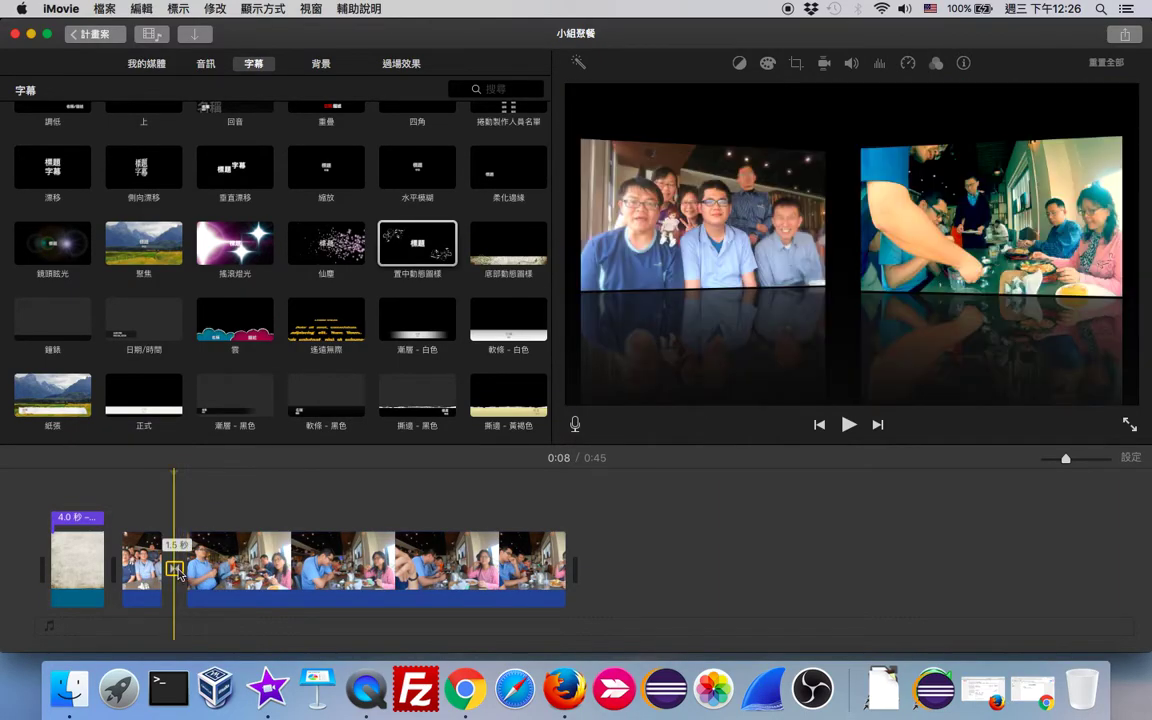
Check the available fonts for the 小組聚餐 title and change its text colour to blue-violet.
click(90, 527)
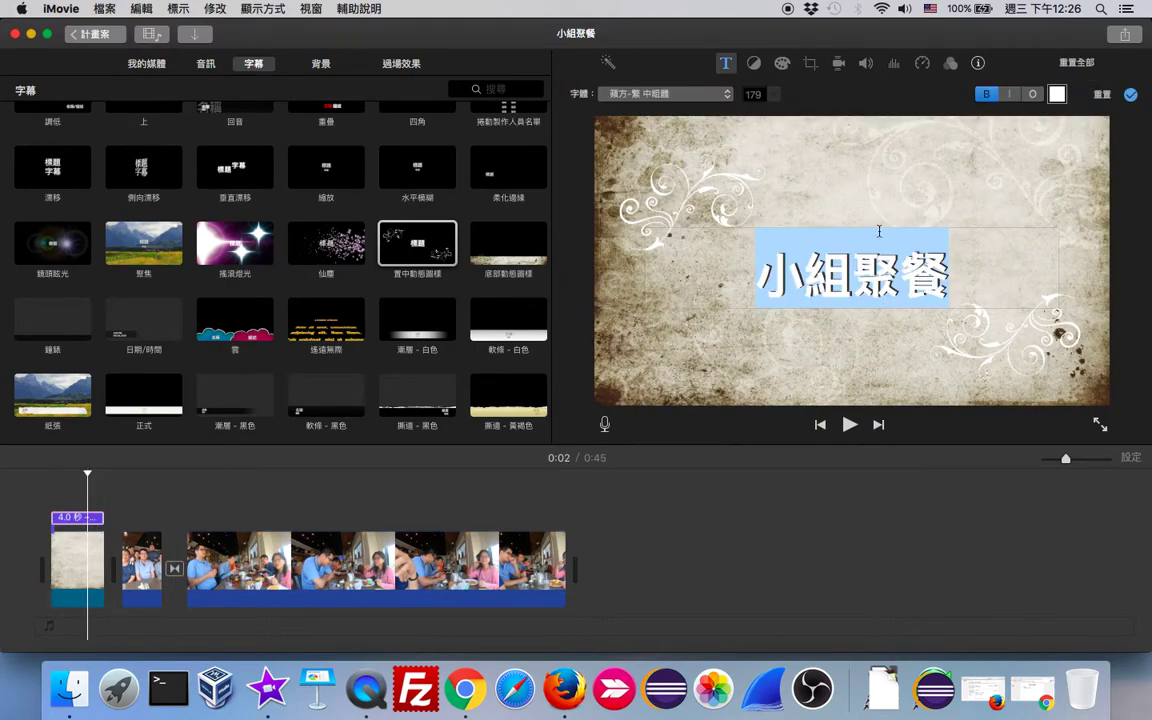
click(760, 69)
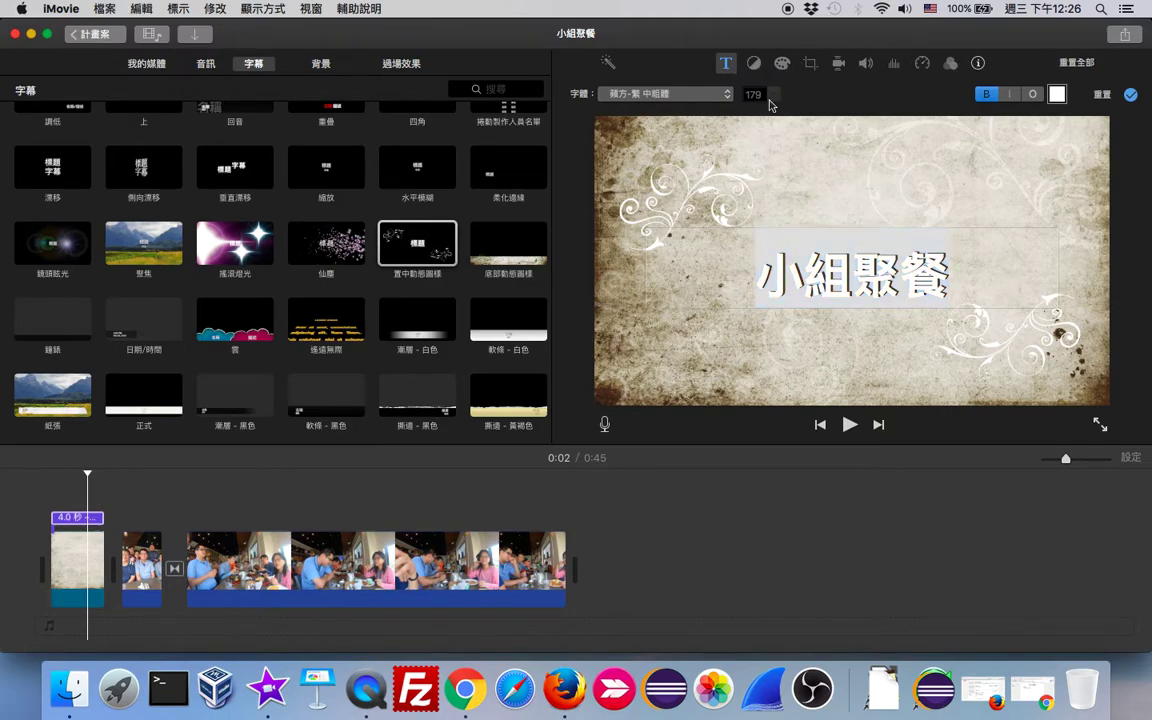
click(716, 100)
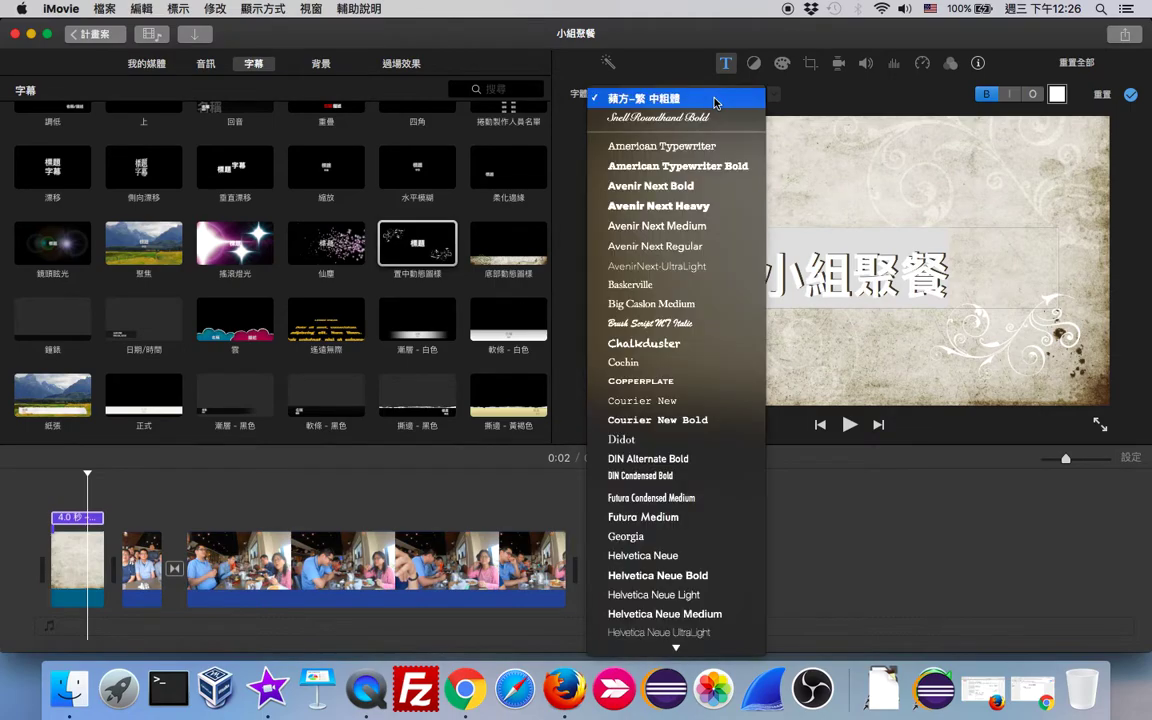
click(720, 100)
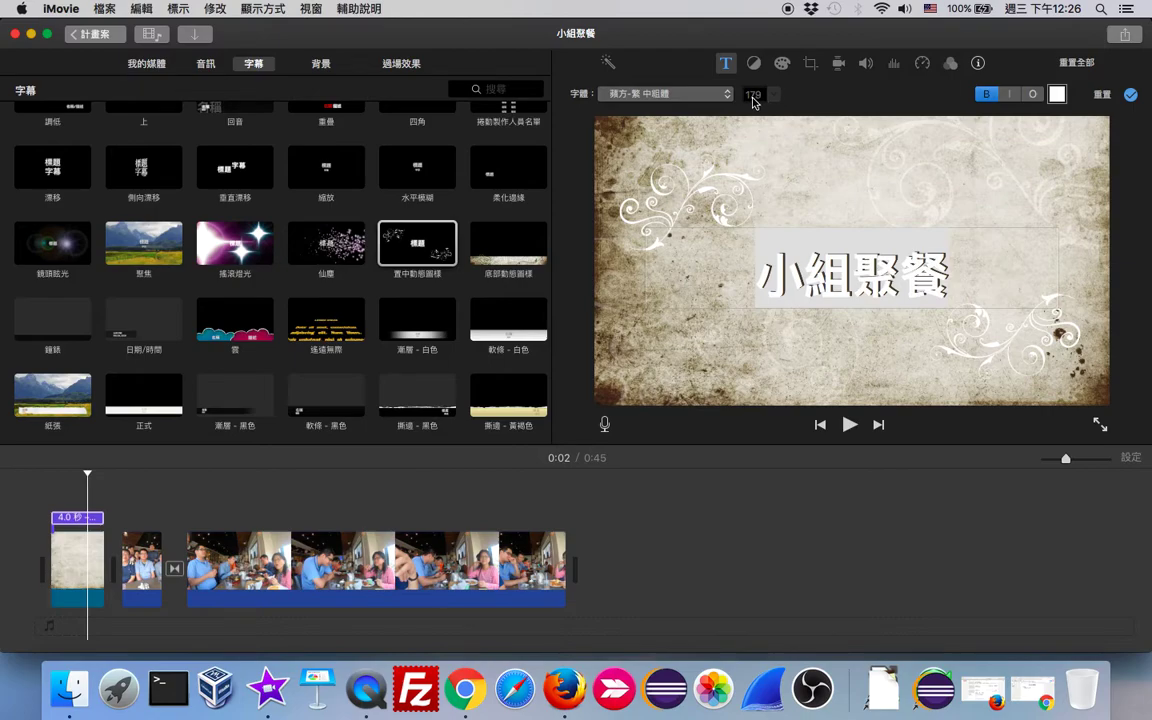
click(1057, 95)
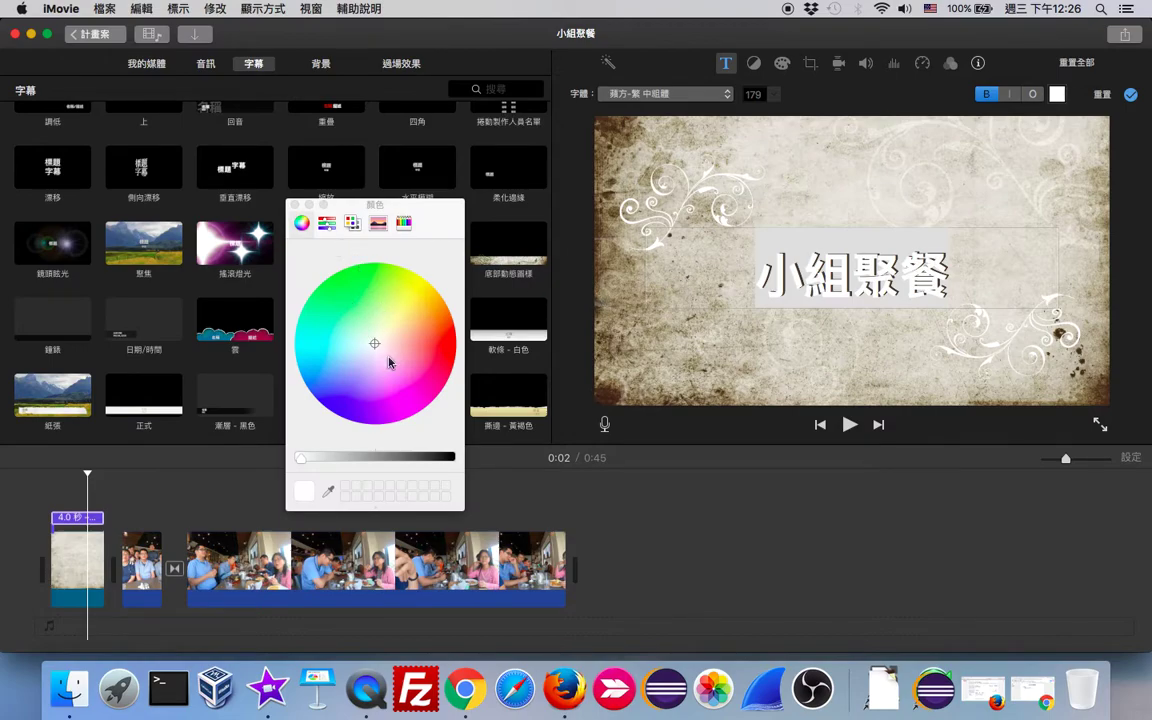
click(340, 406)
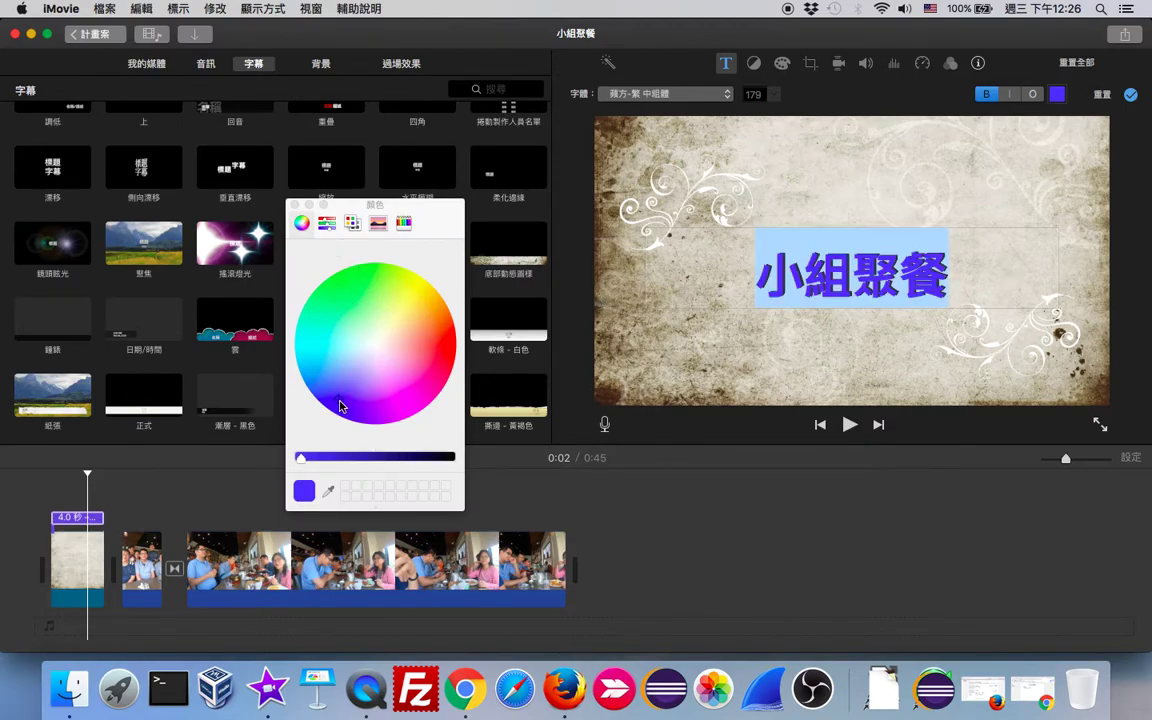
Change the 小組聚餐 title's text colour to a lighter violet and close the colour picker.
click(347, 394)
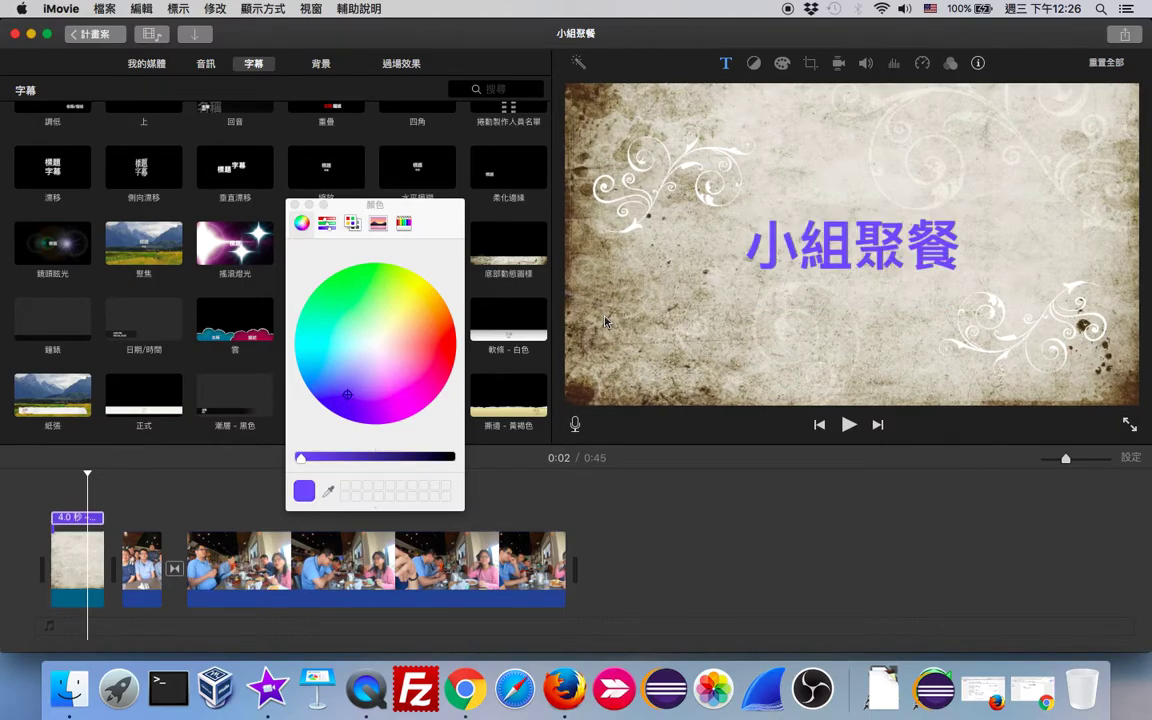
click(666, 555)
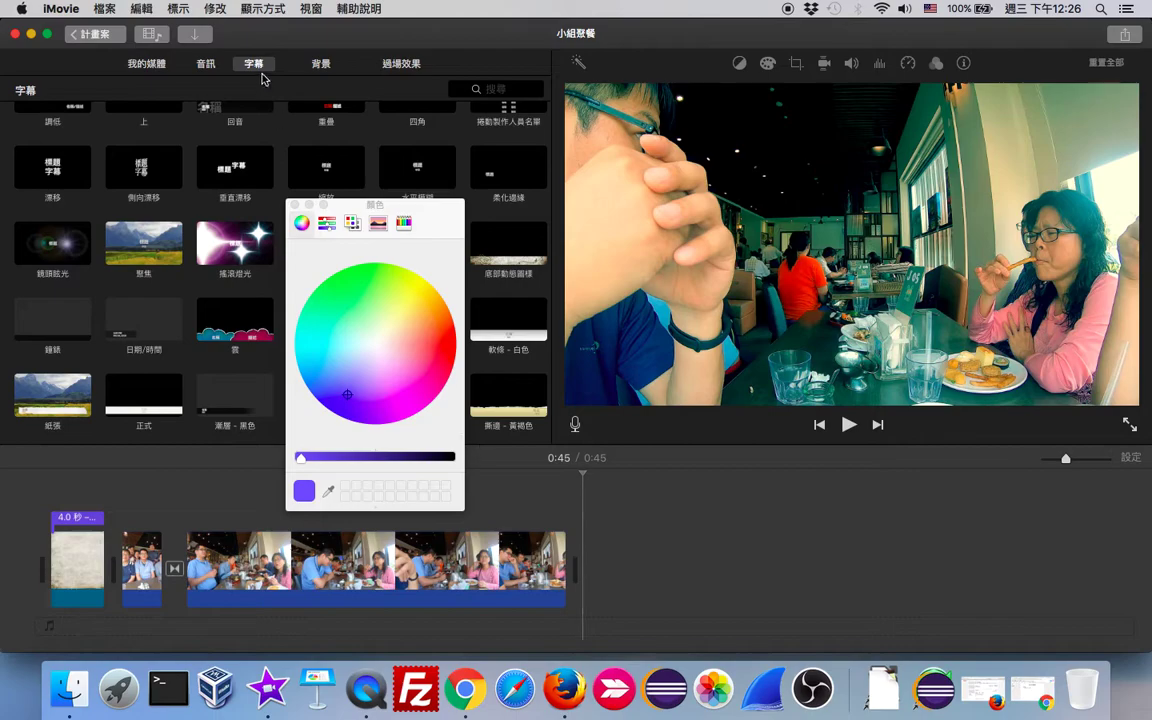
click(295, 206)
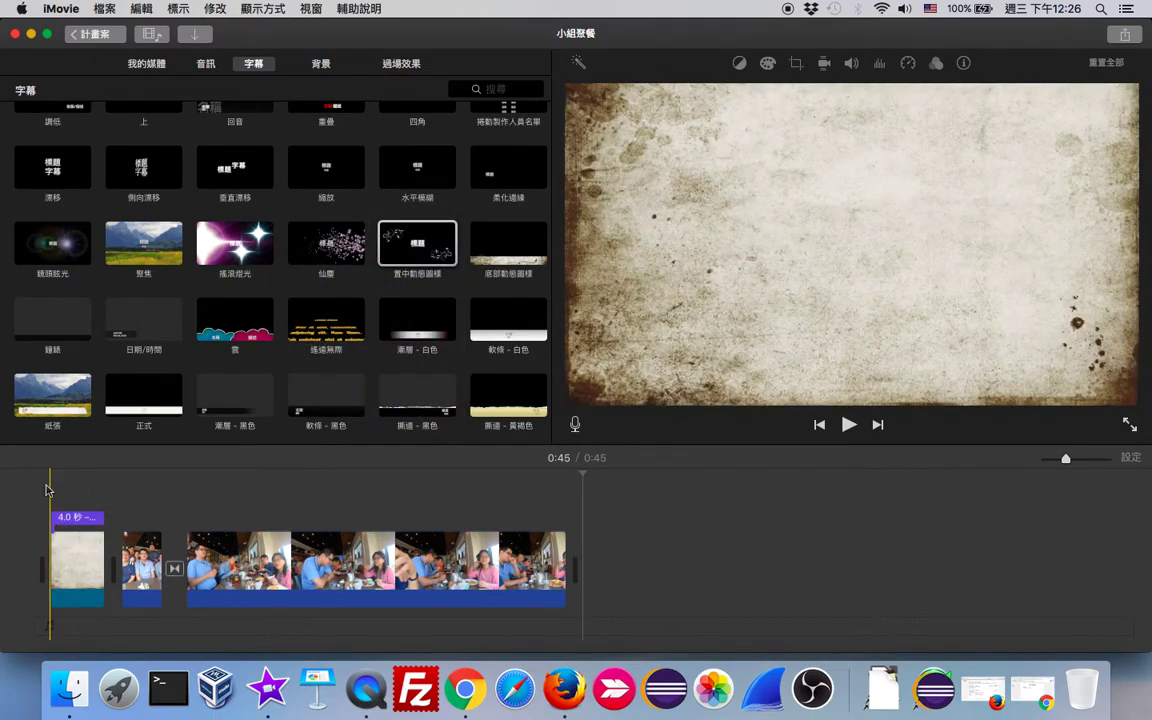
Play the movie from the beginning to preview the recoloured opening title, pausing partway through.
click(52, 485)
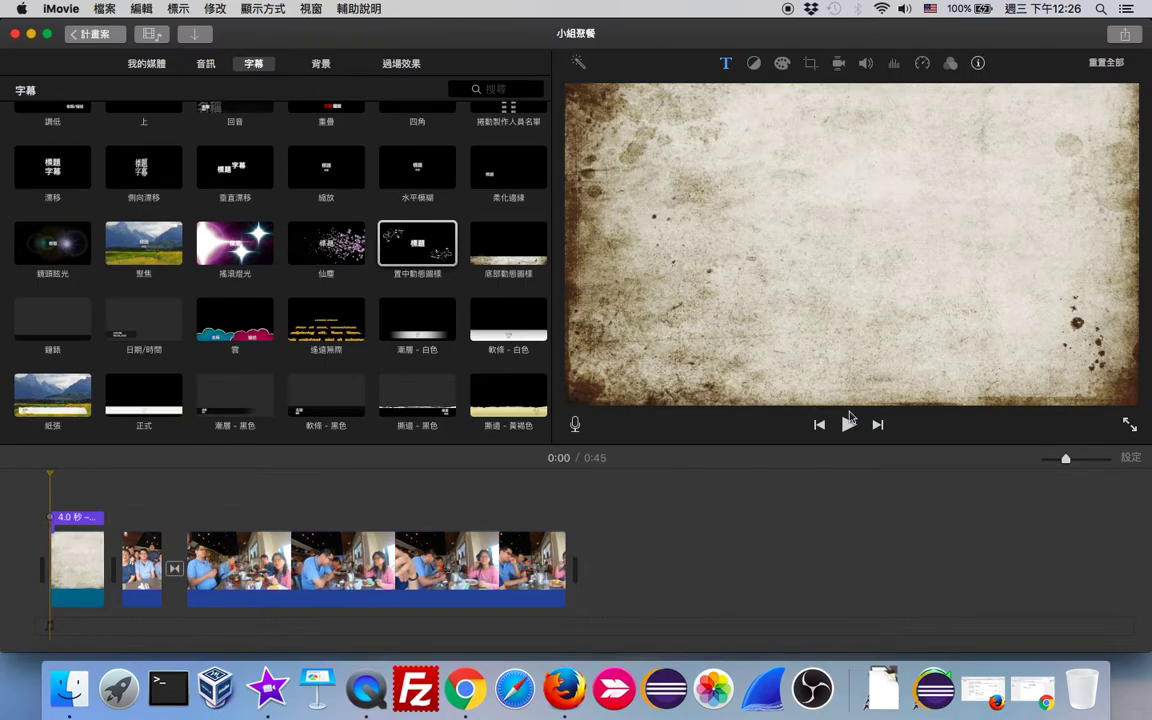
click(848, 426)
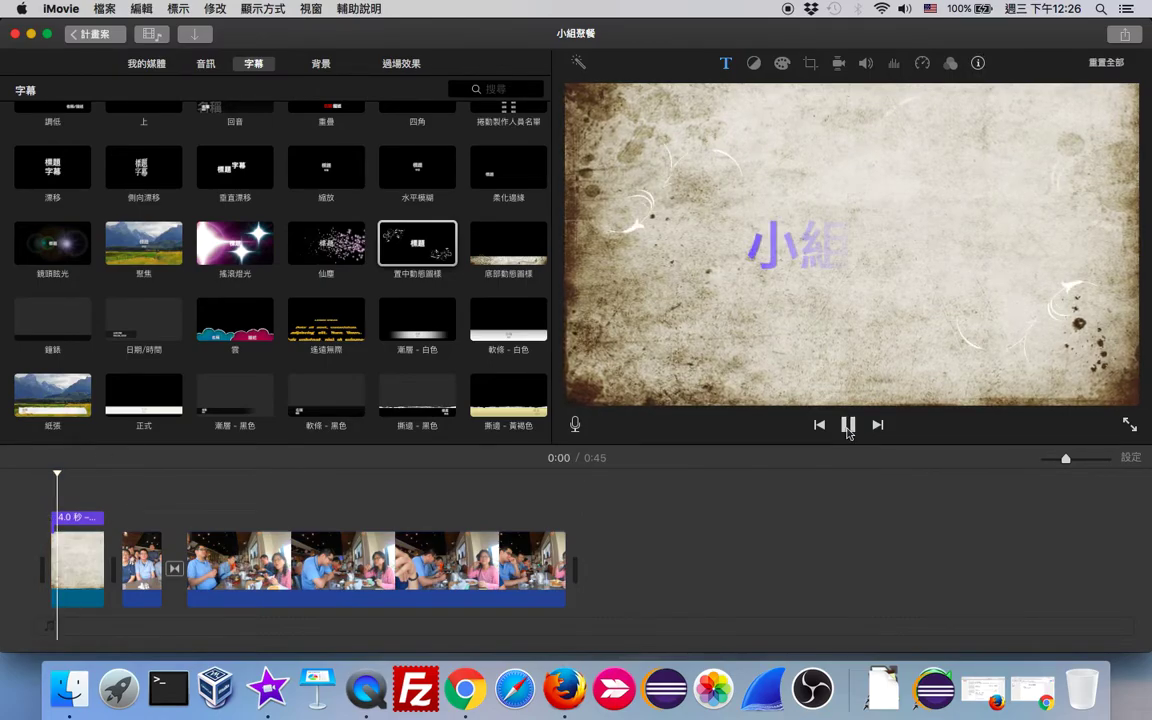
click(852, 427)
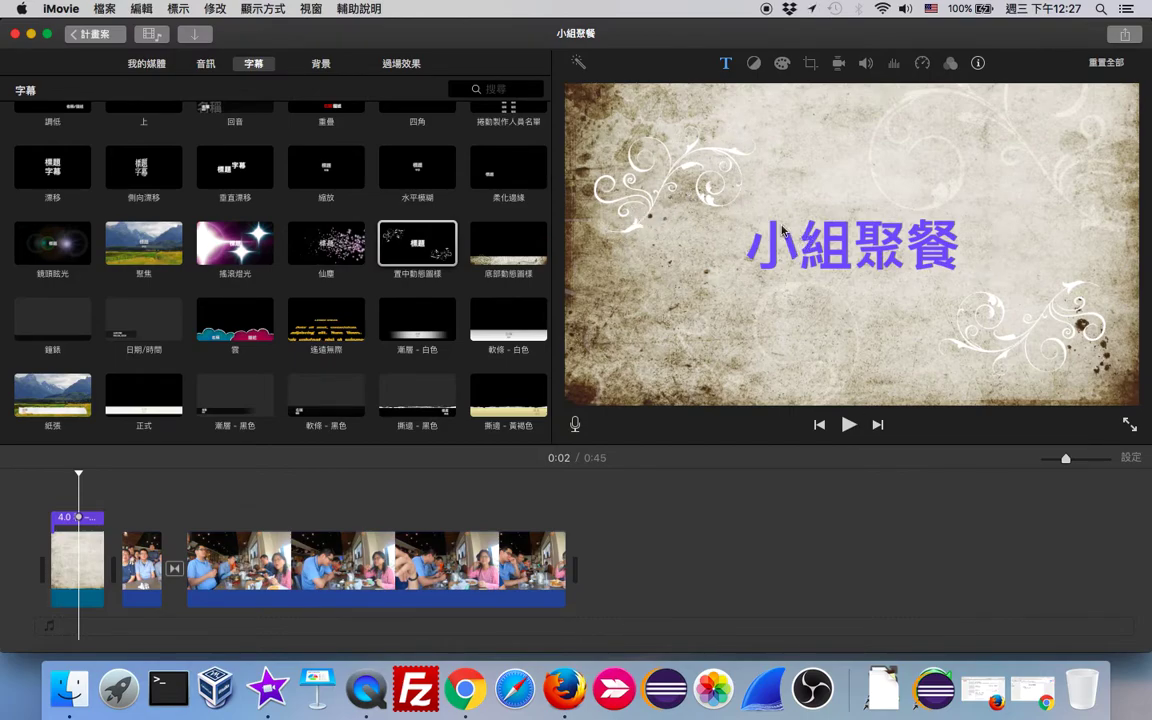
click(849, 426)
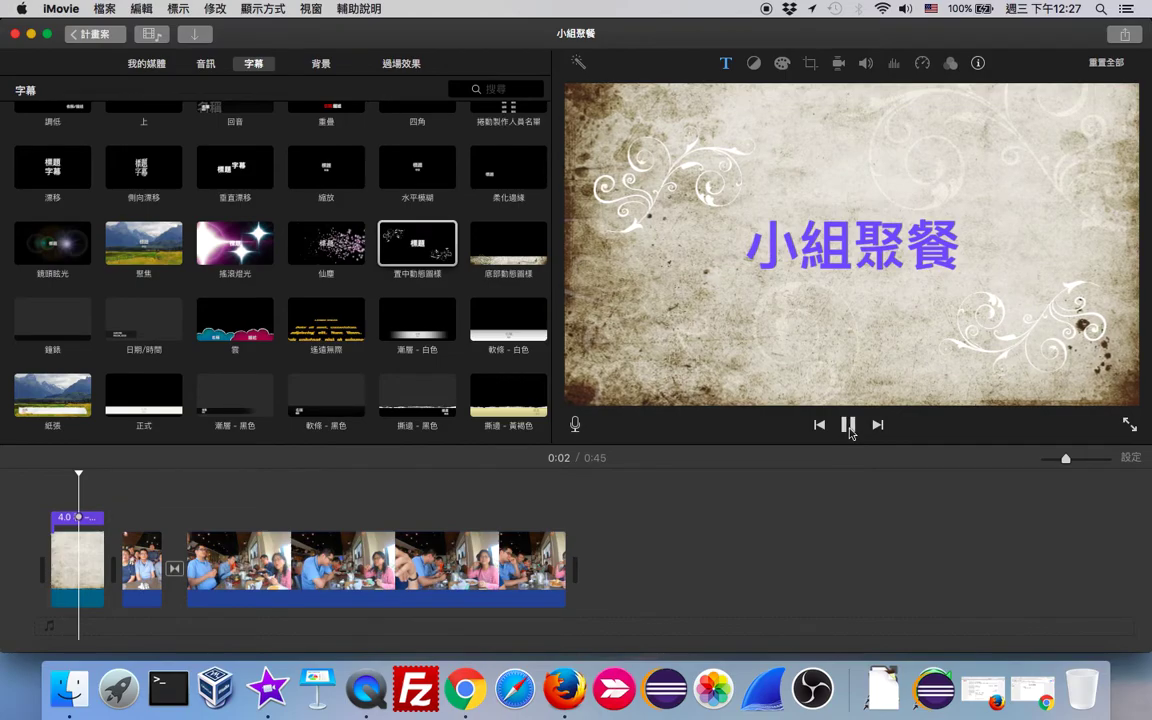
click(849, 426)
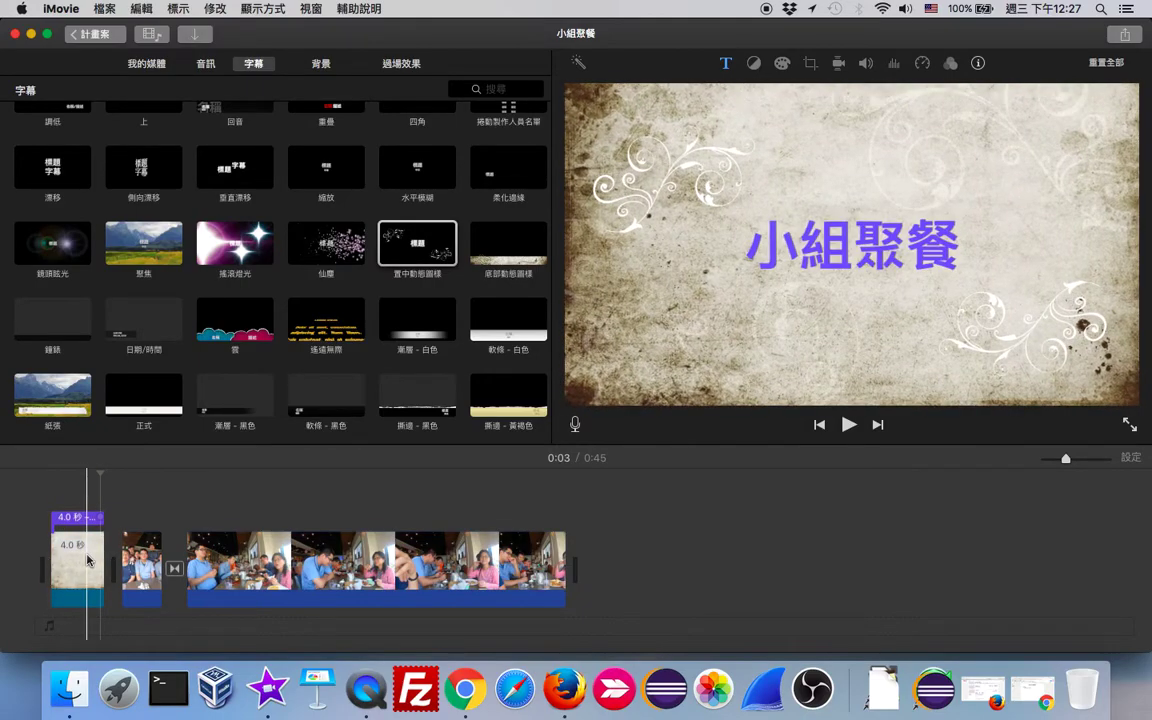
Add the 底部動態圖樣 title over the start of the group photo clip.
click(148, 565)
scroll(363, 380, down, 1)
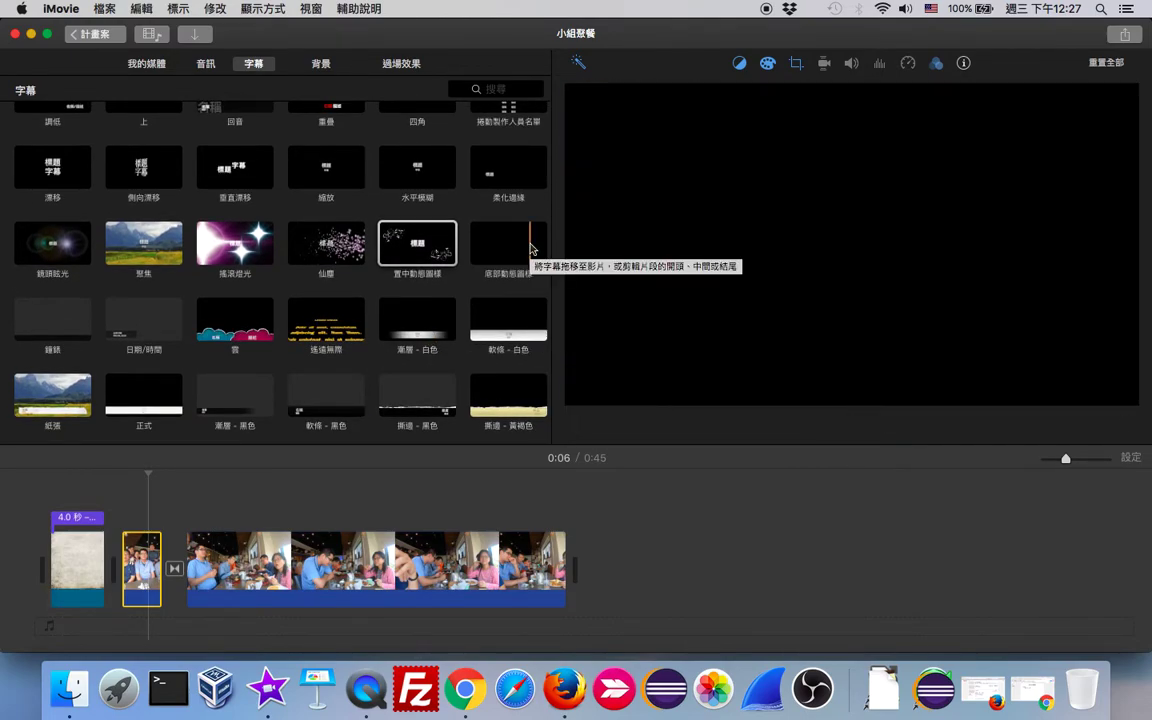
drag(515, 257, 125, 511)
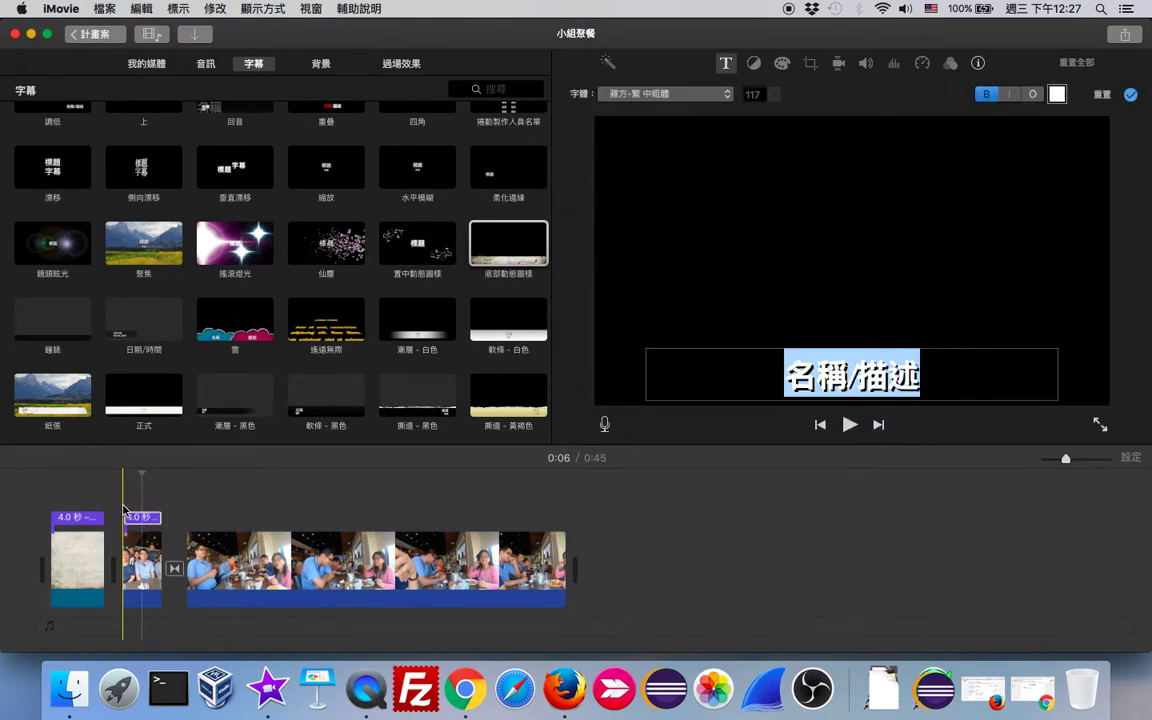
Replace the placeholder text of the group photo's title with 大合照.
click(921, 373)
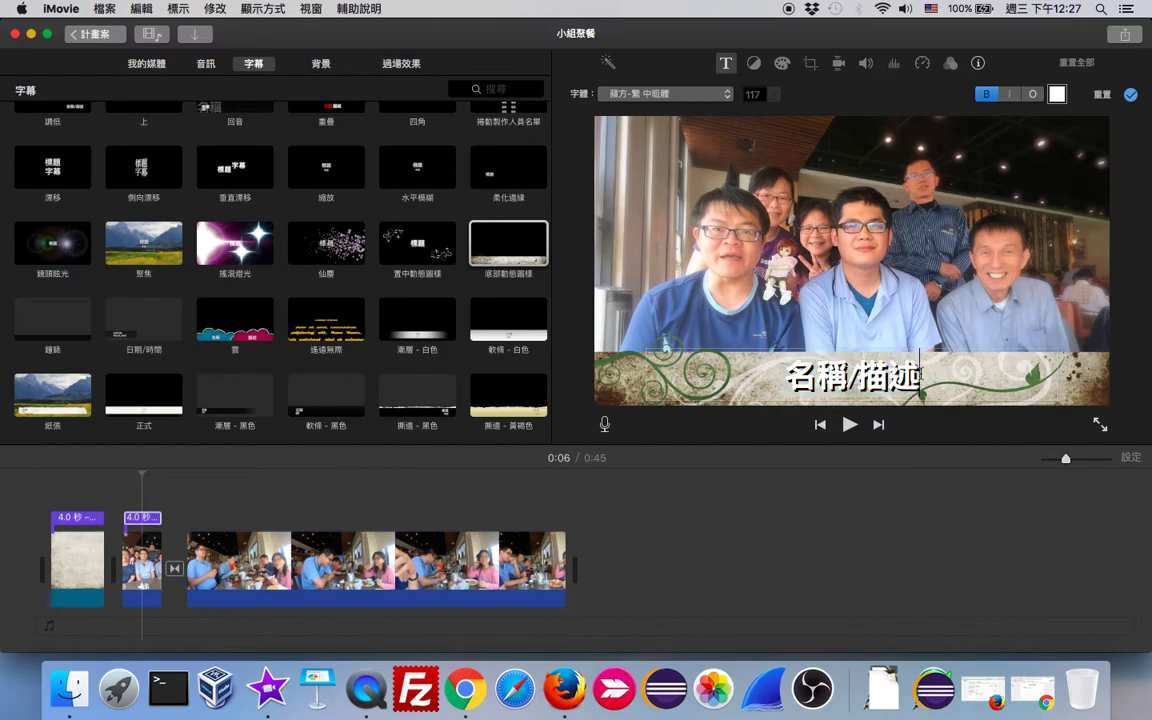
key(BackSpace)
key(BackSpace)
key(BackSpace)
key(BackSpace)
key(BackSpace)
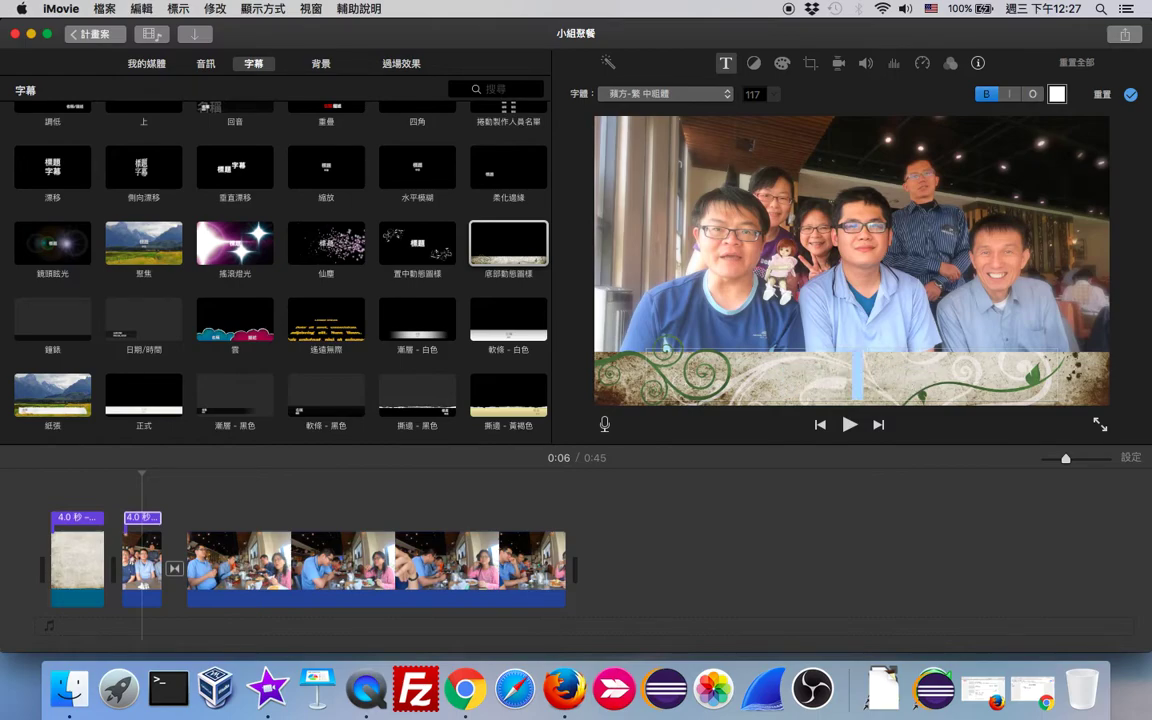
text(大和障)
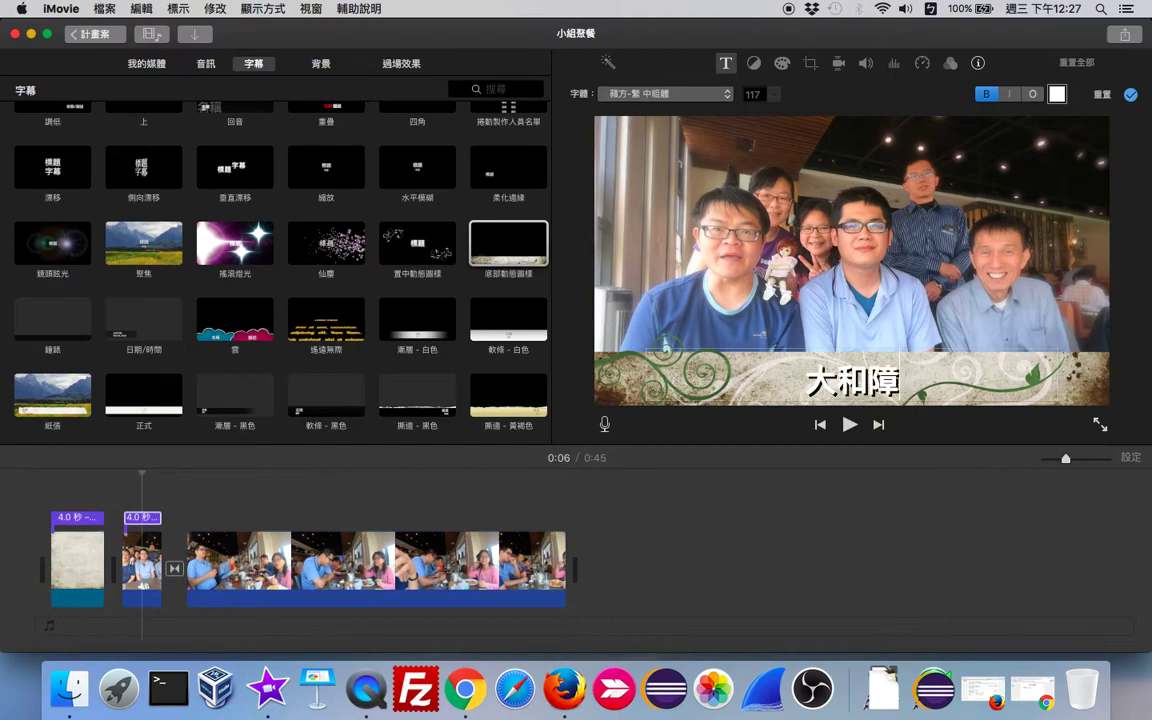
key(BackSpace)
text(照)
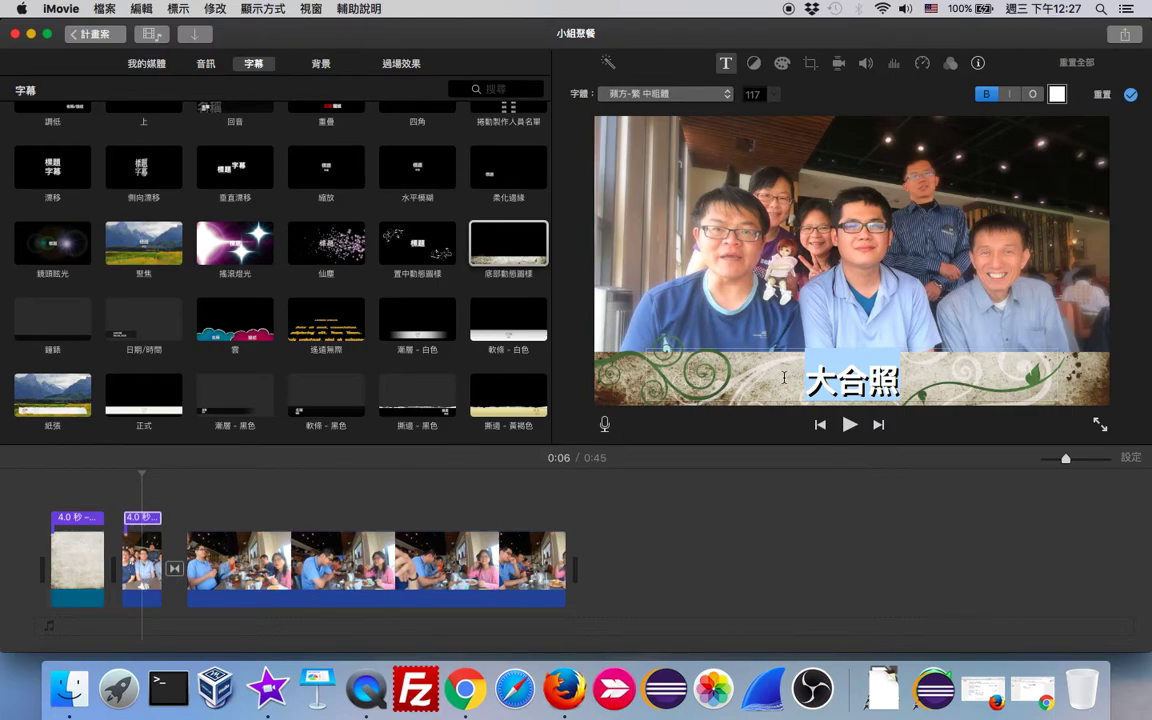
Set the duration of the group photo clip to 6.0 seconds.
click(148, 563)
click(152, 562)
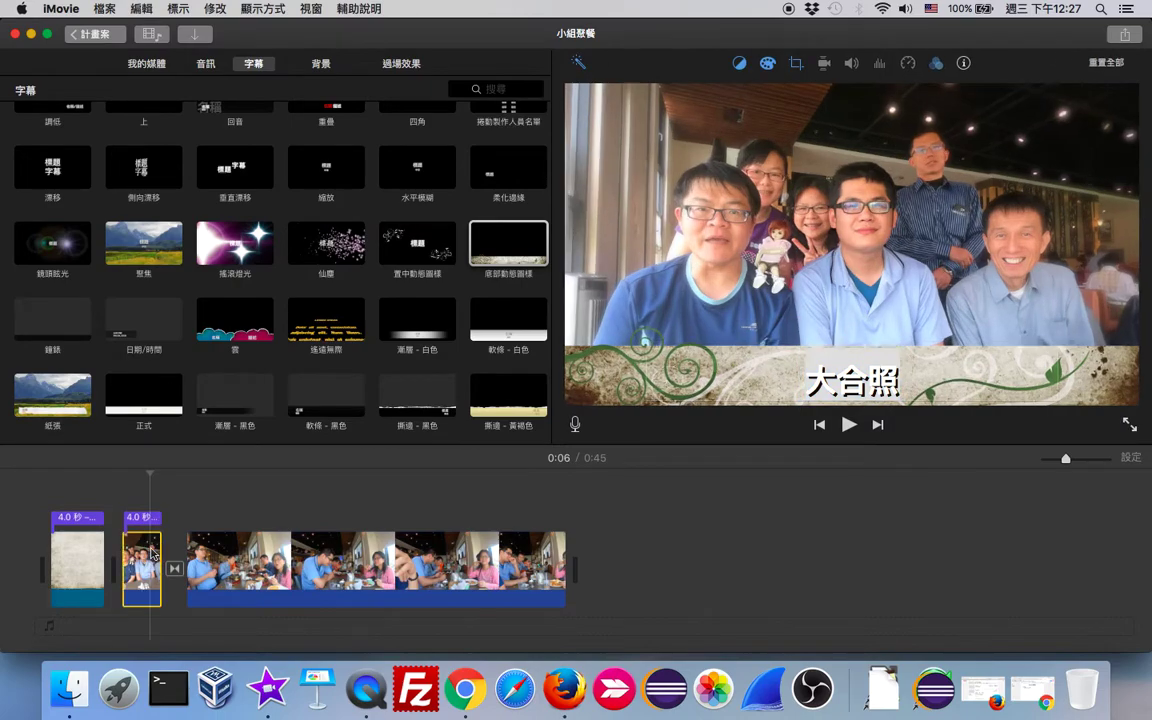
click(964, 63)
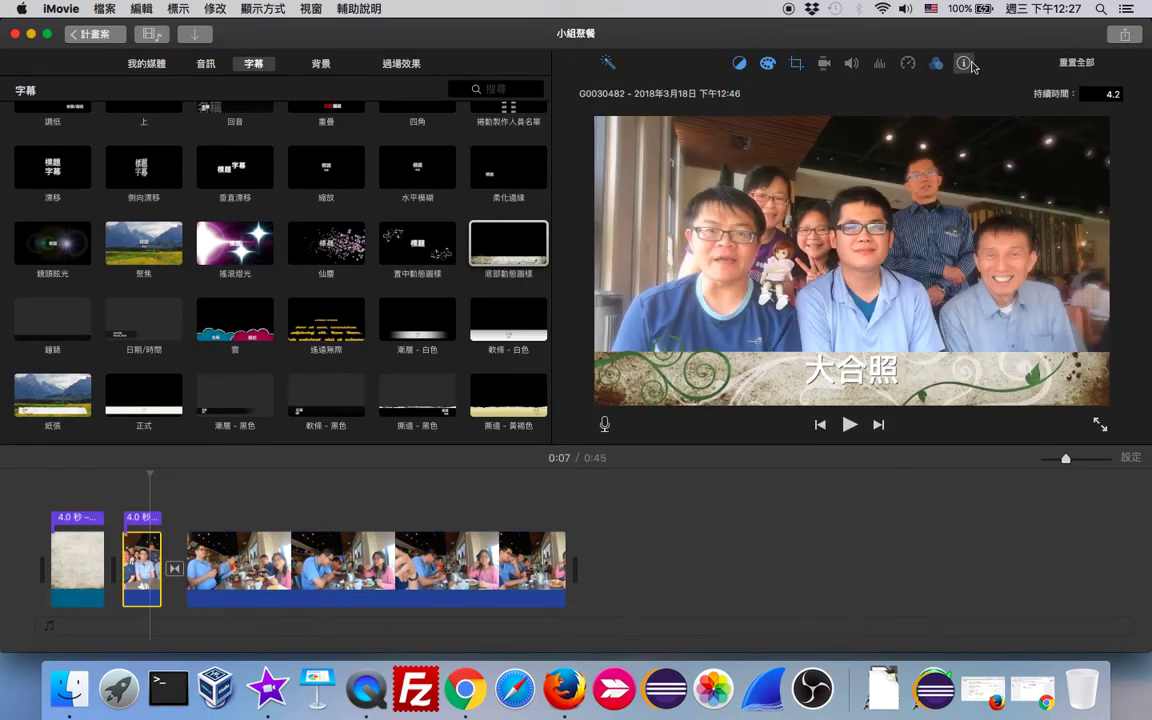
key(Tab)
key(Return)
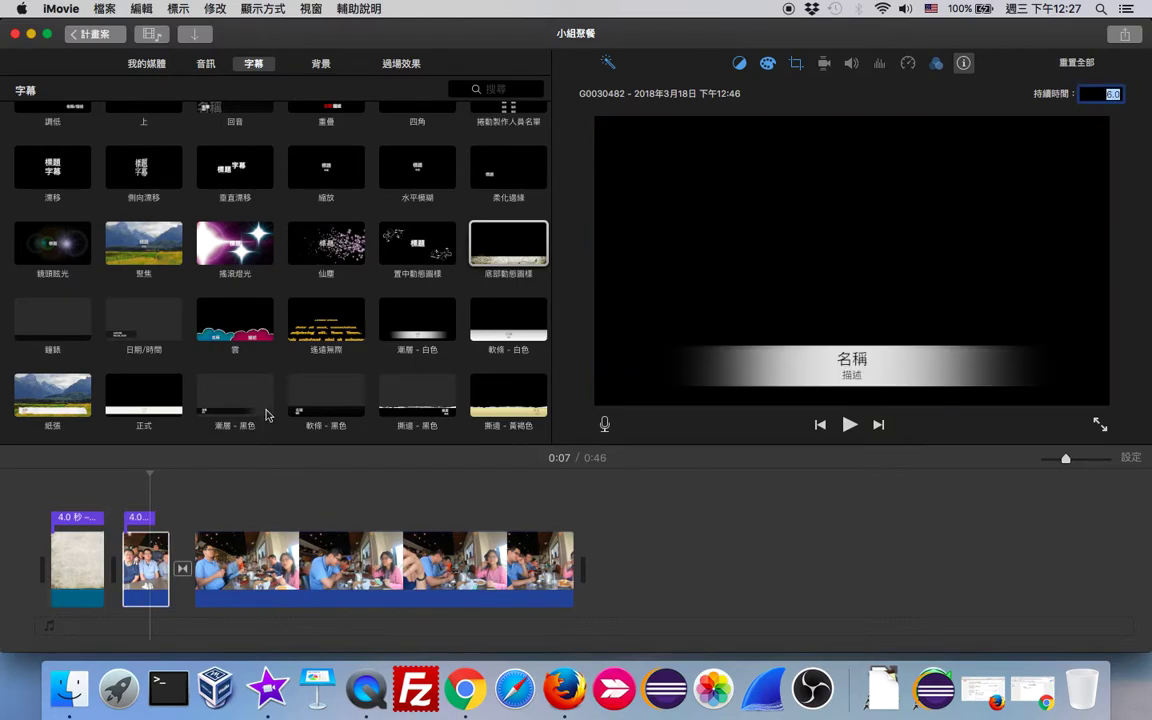
Select the opening background clip and review the available backgrounds and title styles.
click(76, 550)
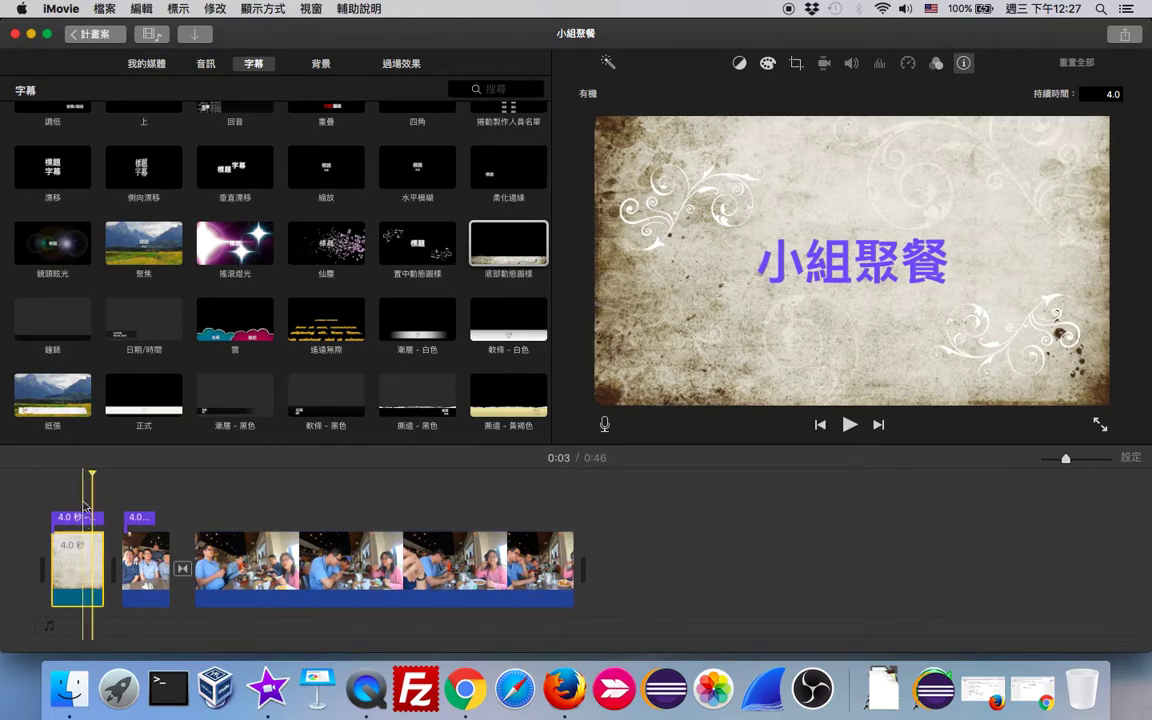
click(322, 64)
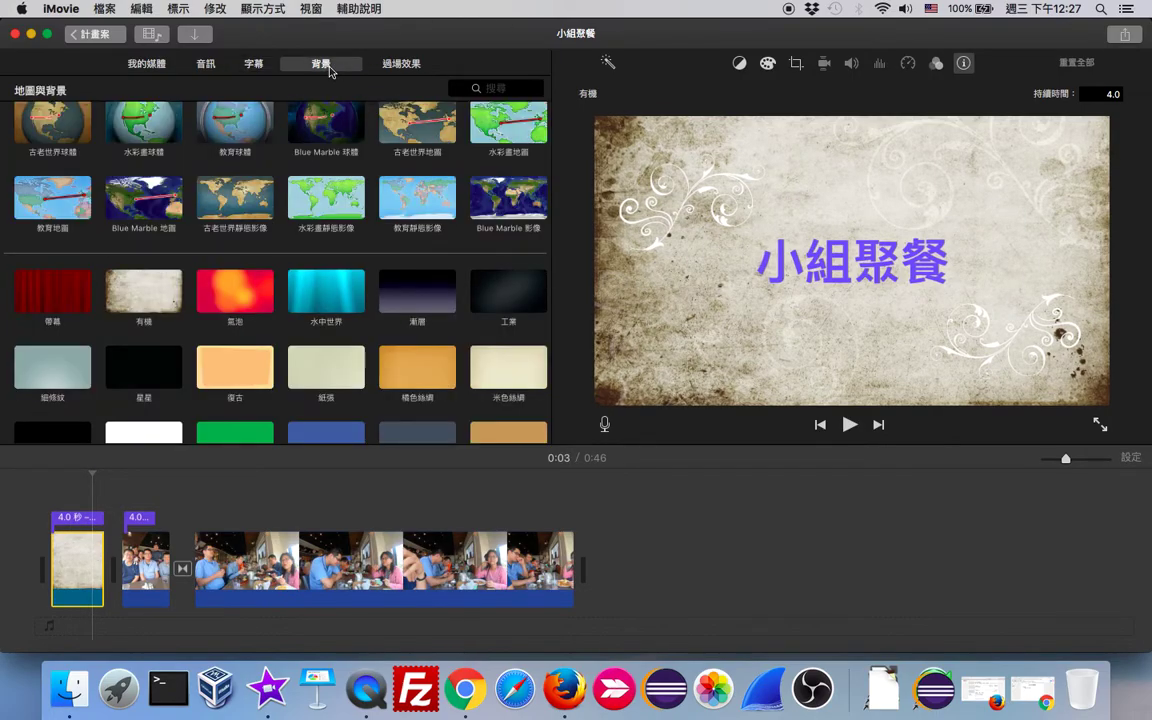
click(255, 66)
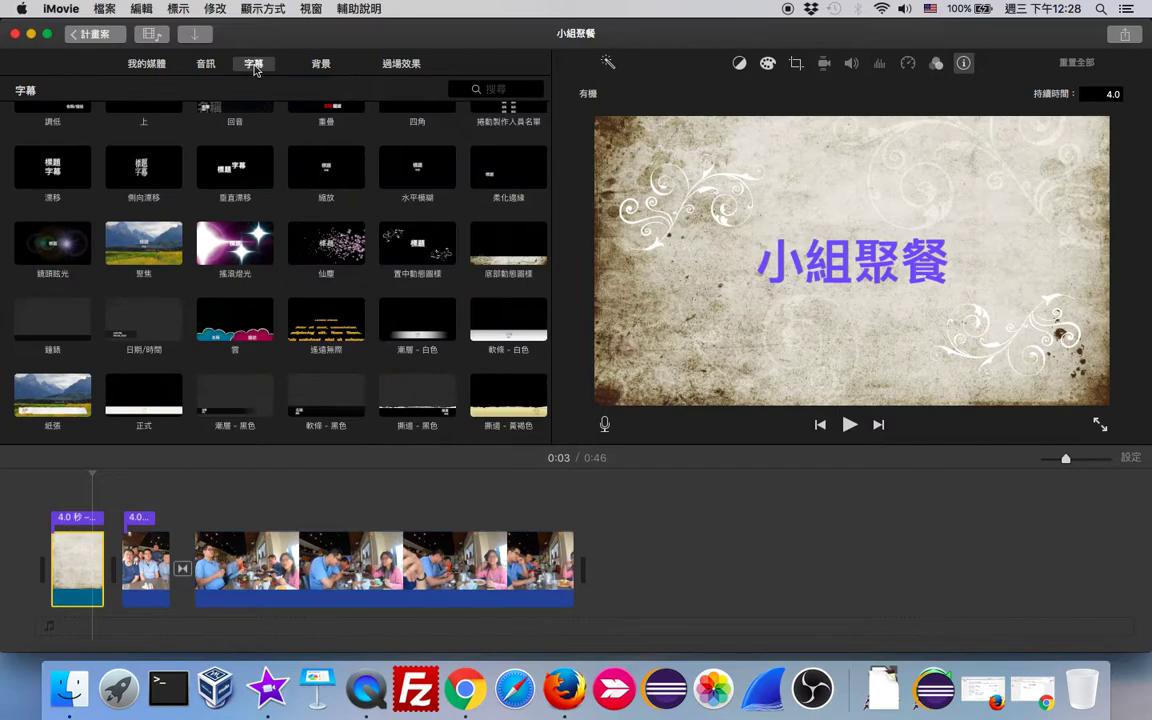
click(321, 66)
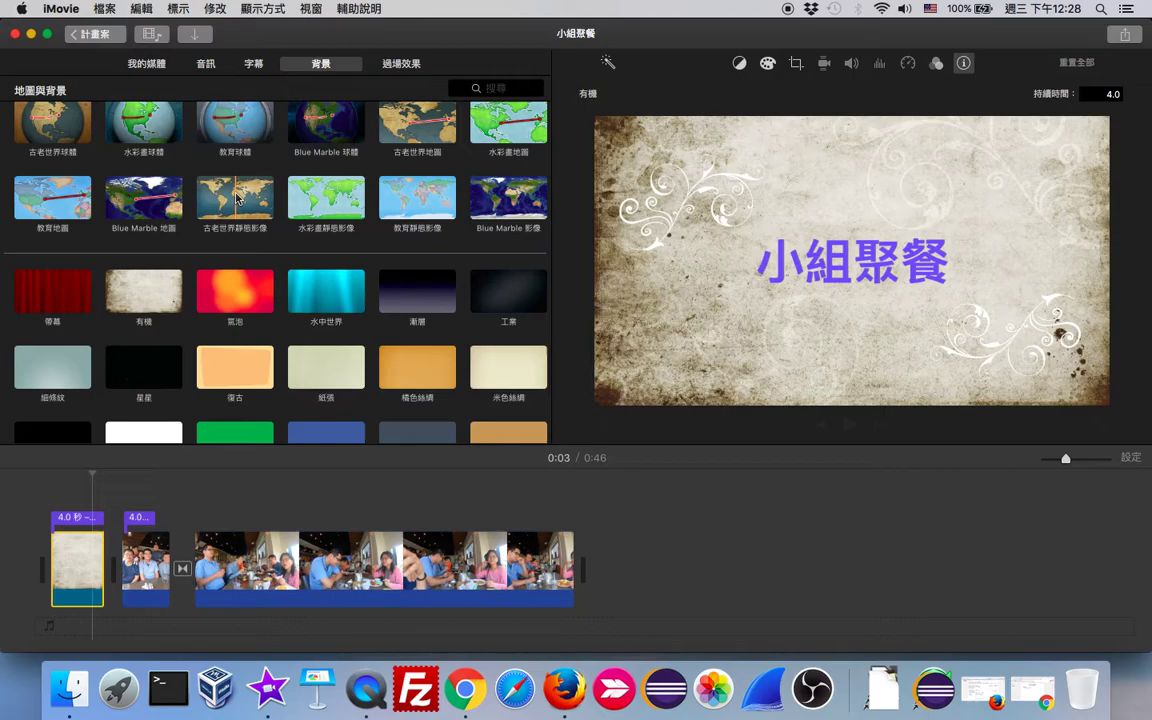
click(255, 64)
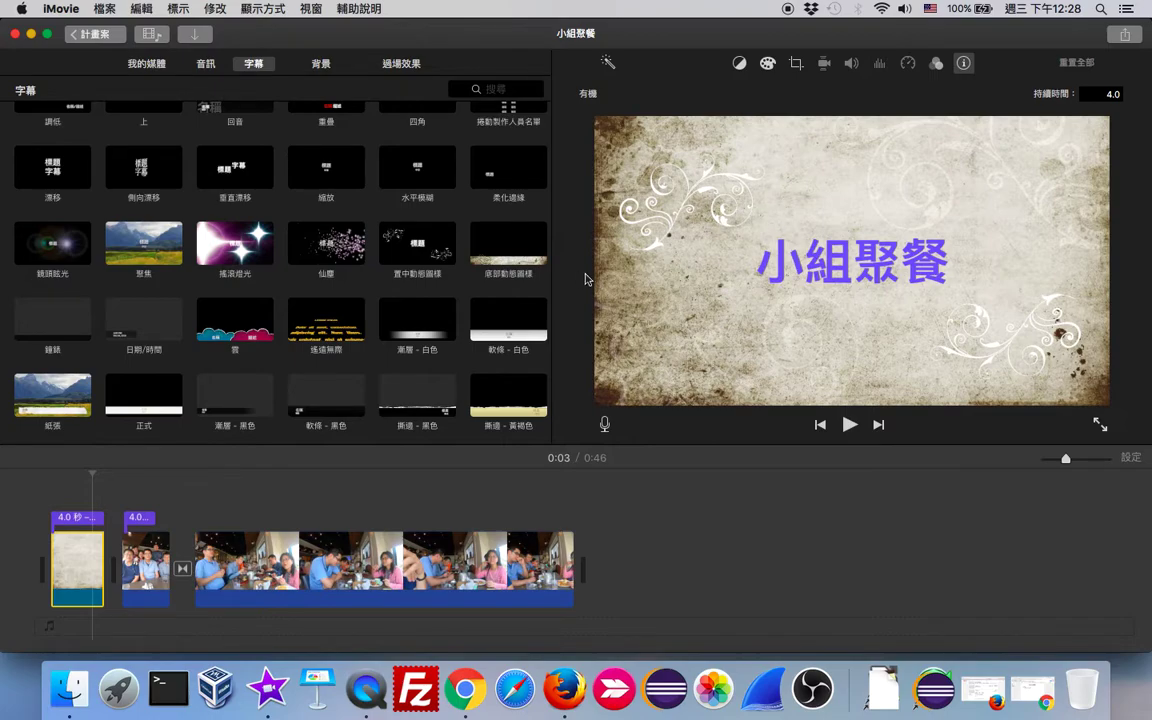
Select the 小組聚餐 title in the timeline and open its text for editing, leaving it without changes.
click(778, 248)
click(80, 520)
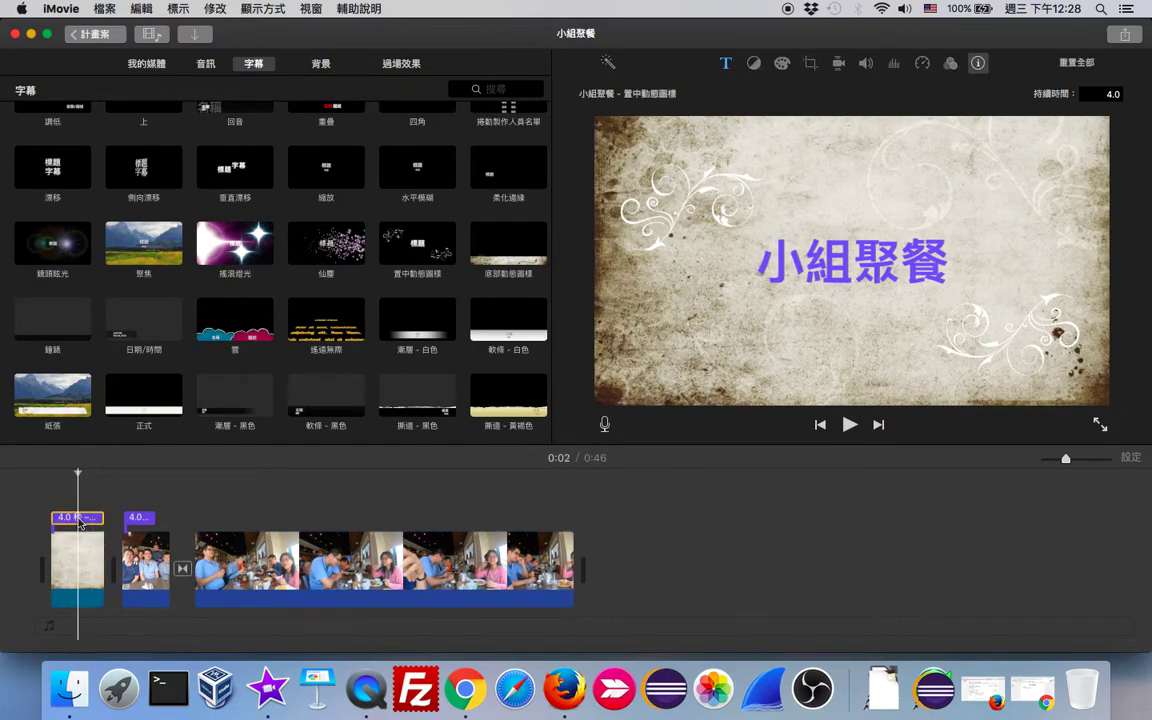
click(848, 258)
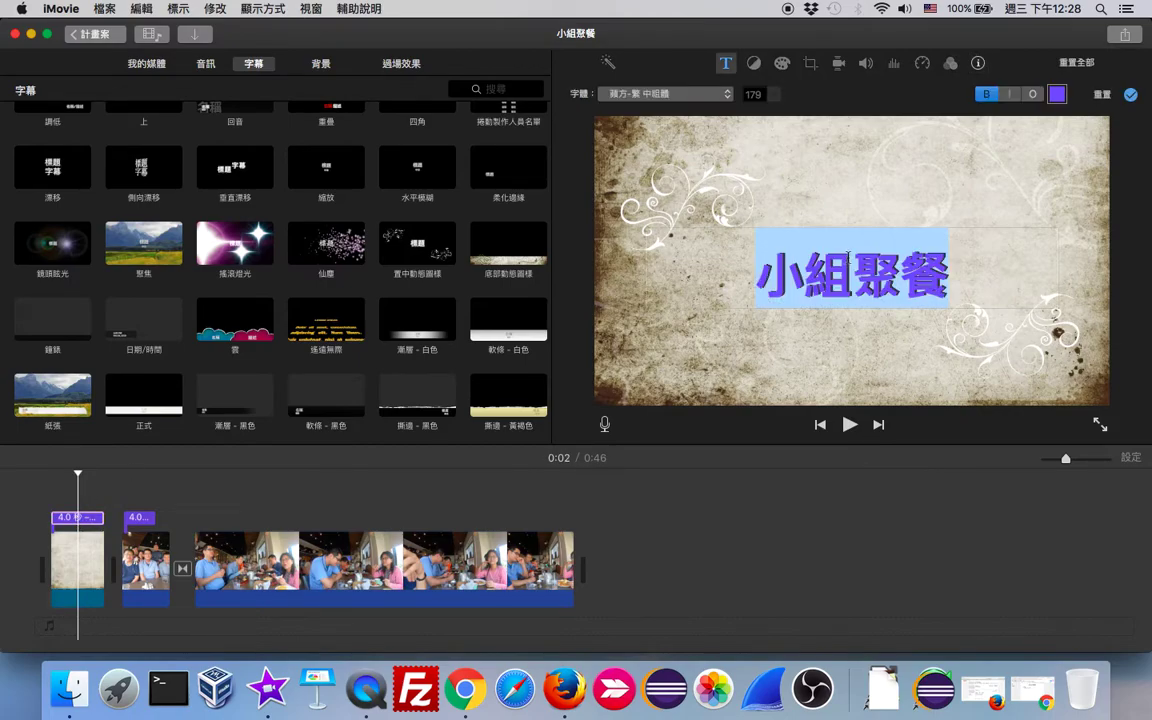
click(963, 232)
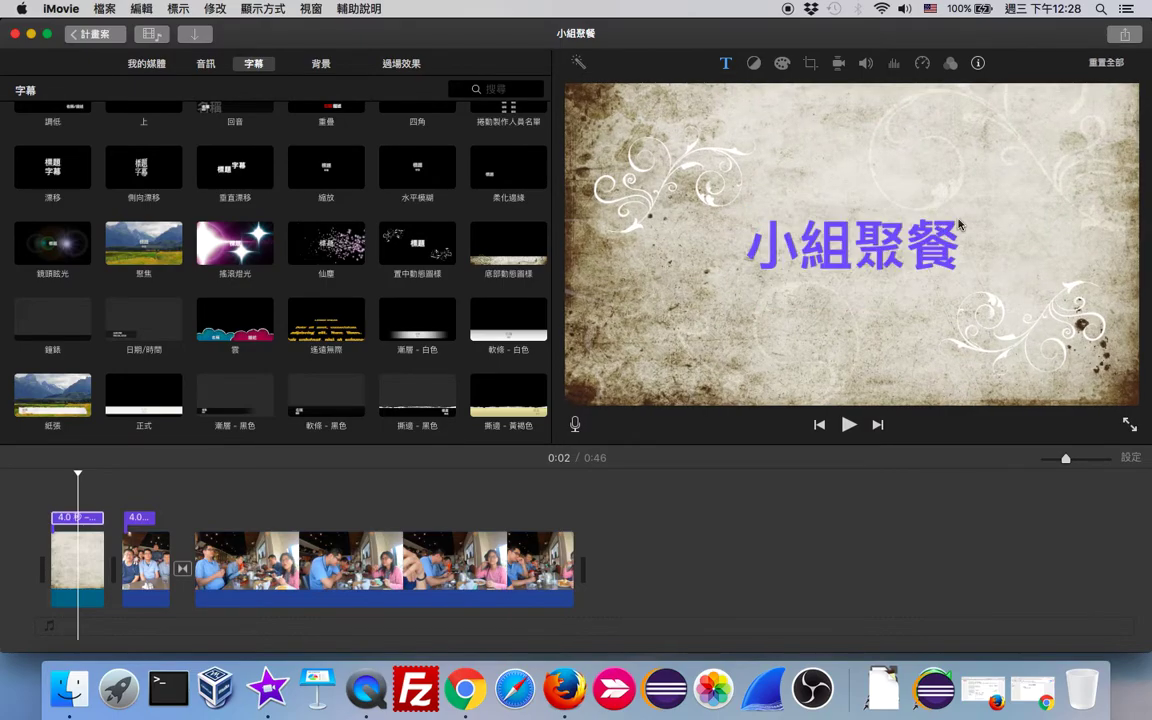
click(936, 245)
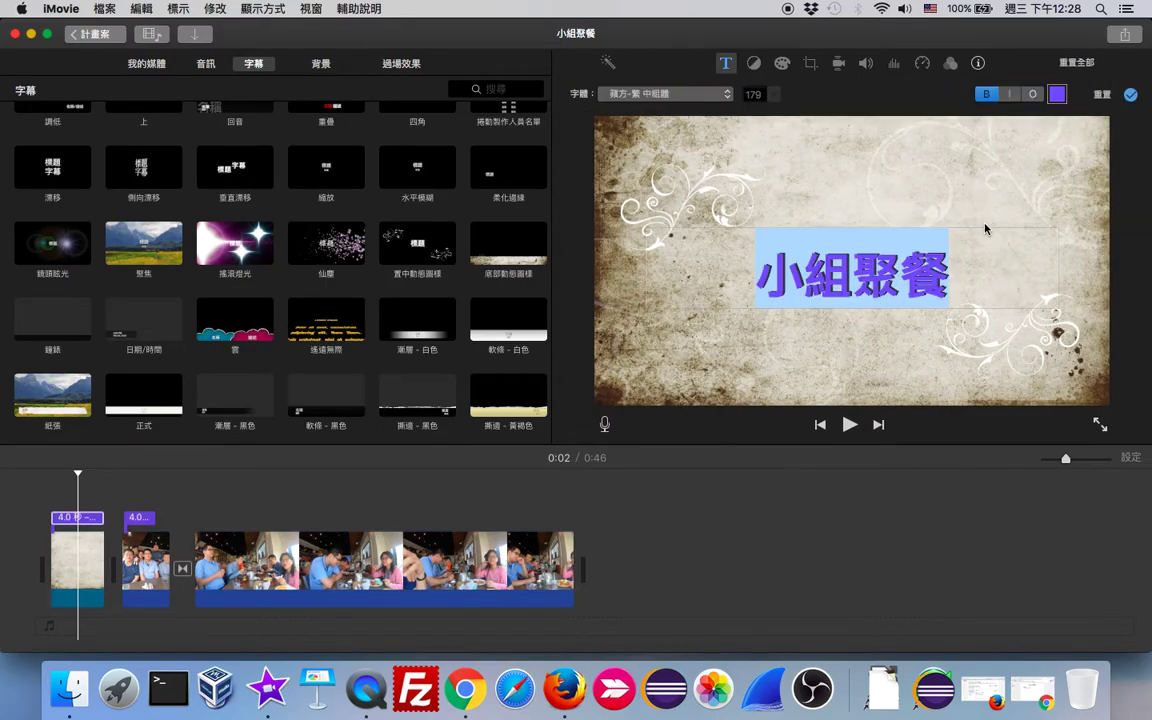
click(886, 200)
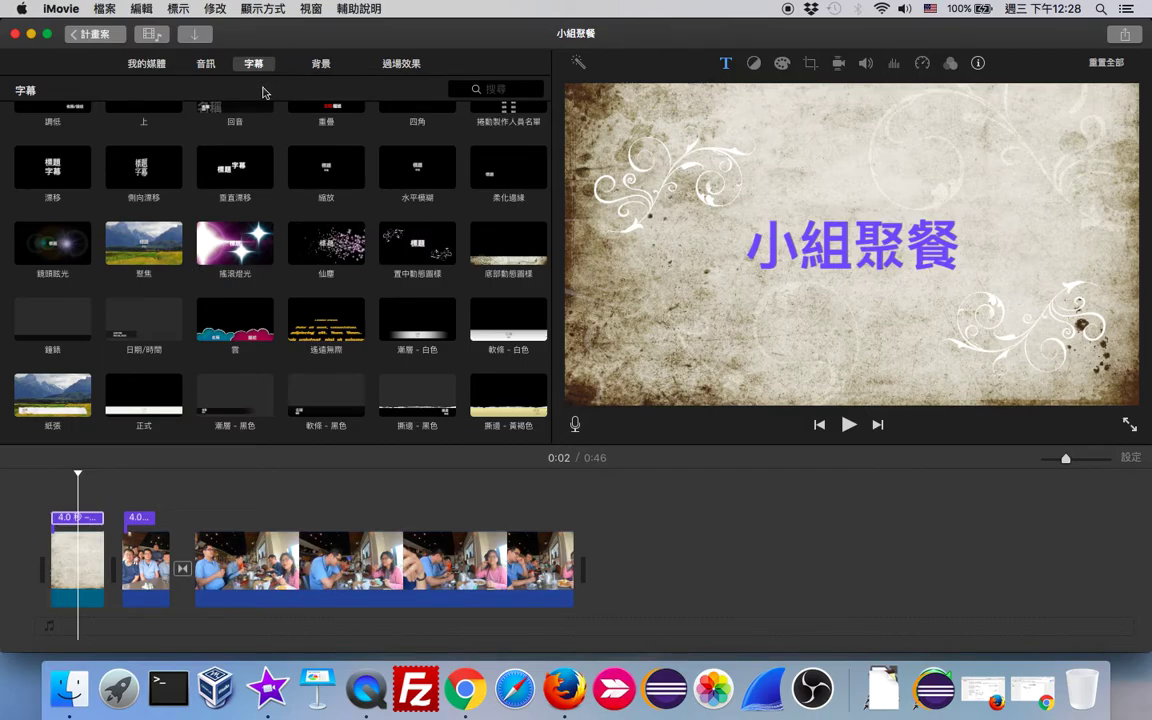
Delete the 小組聚餐 title and its opening background clip from the timeline.
click(82, 553)
right_click(78, 520)
click(114, 480)
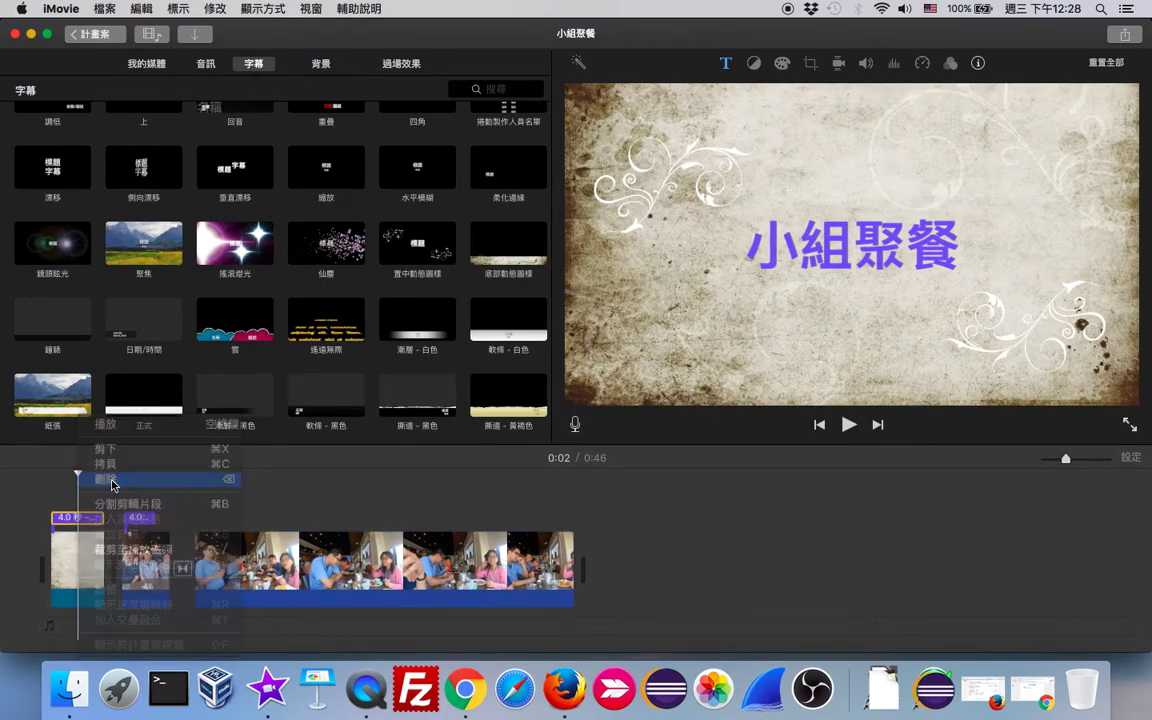
click(69, 567)
right_click(69, 567)
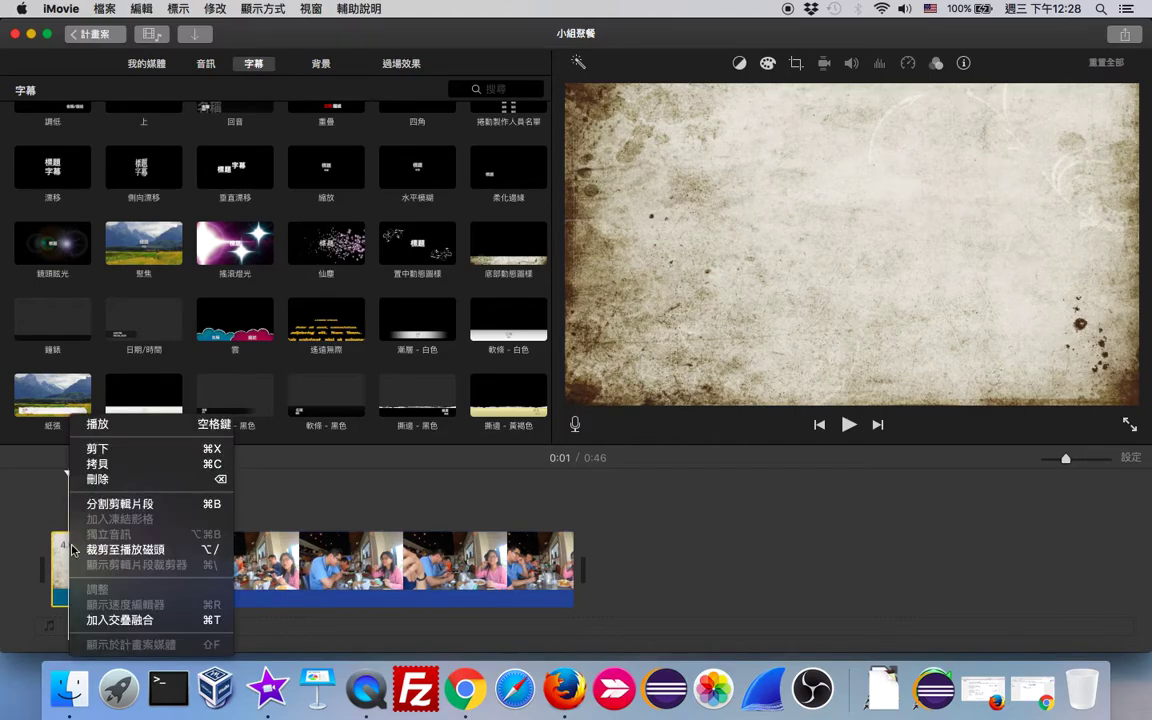
click(124, 479)
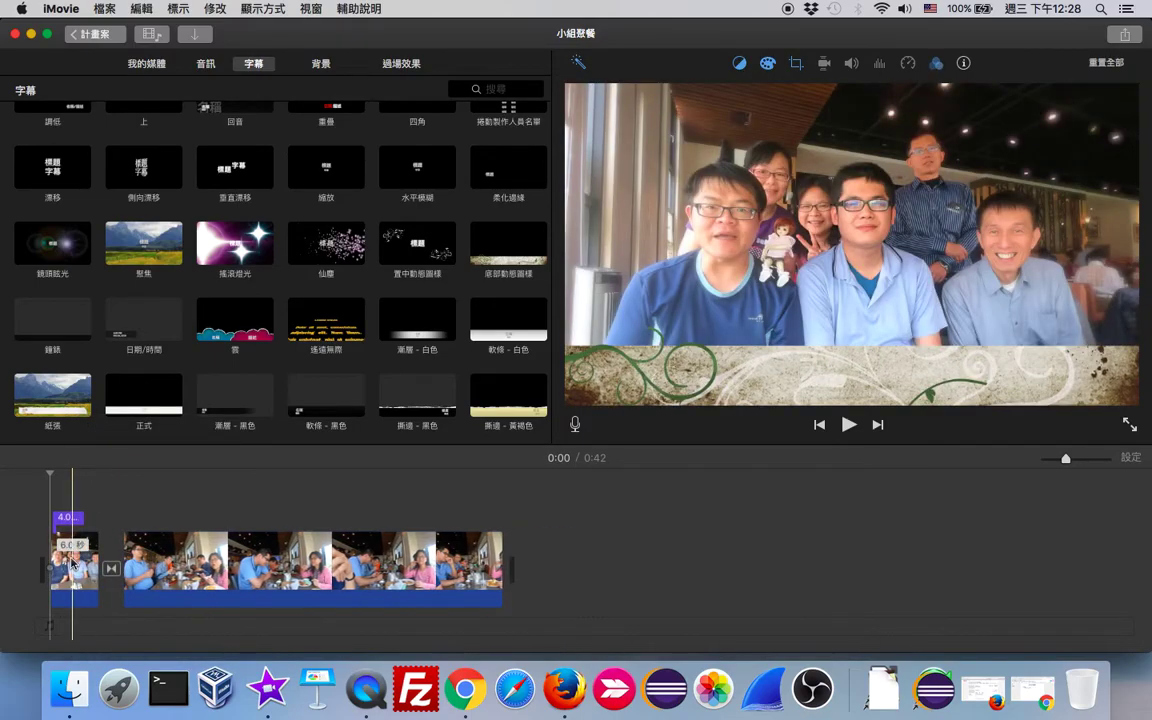
Add the 漸層 - 白色 title over the video clip, starting near the 10-second mark.
click(70, 565)
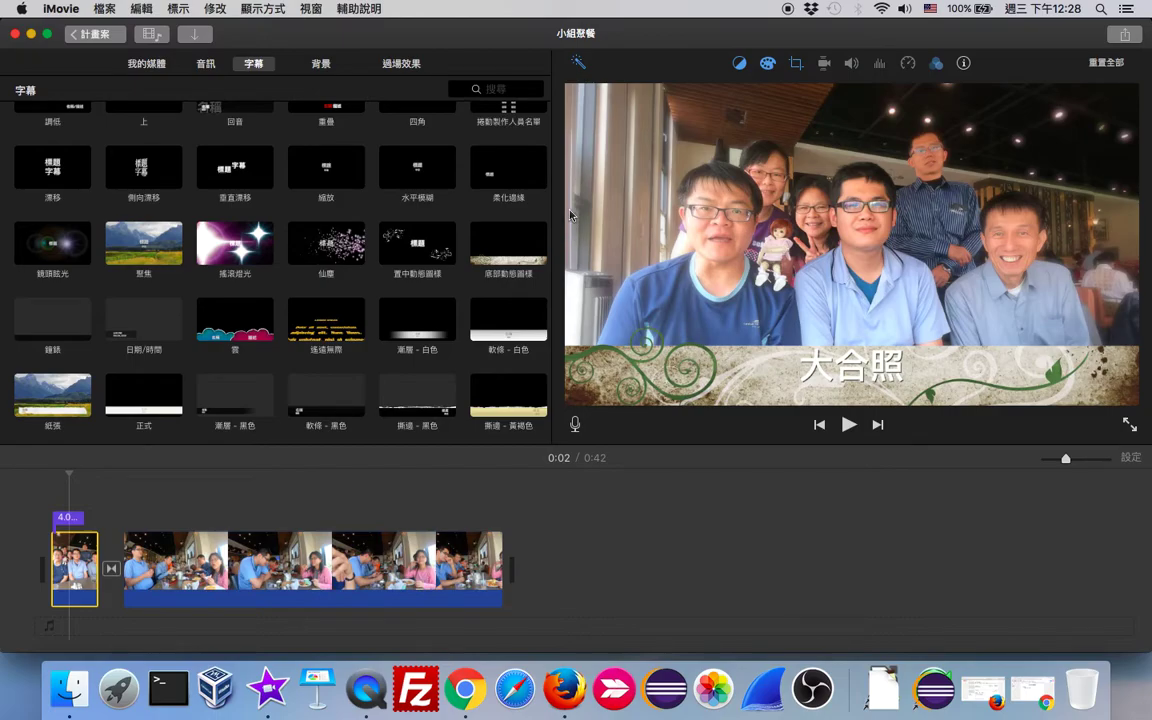
click(157, 565)
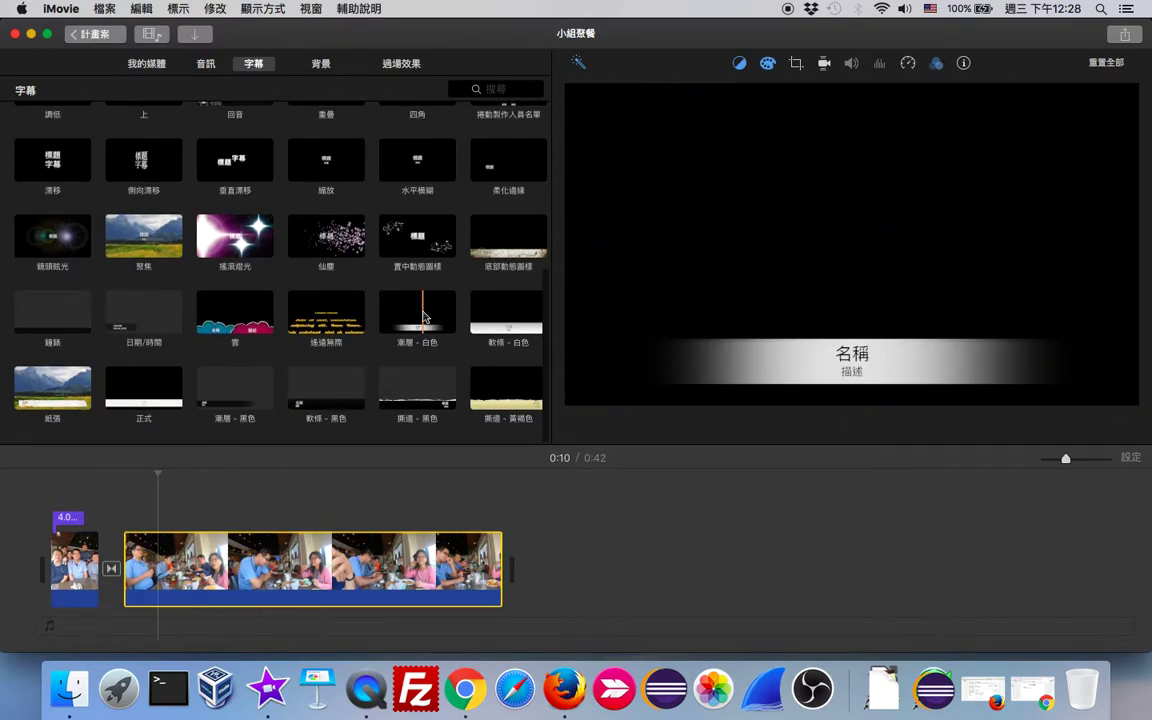
scroll(420, 310, up, 2)
scroll(423, 316, up, 2)
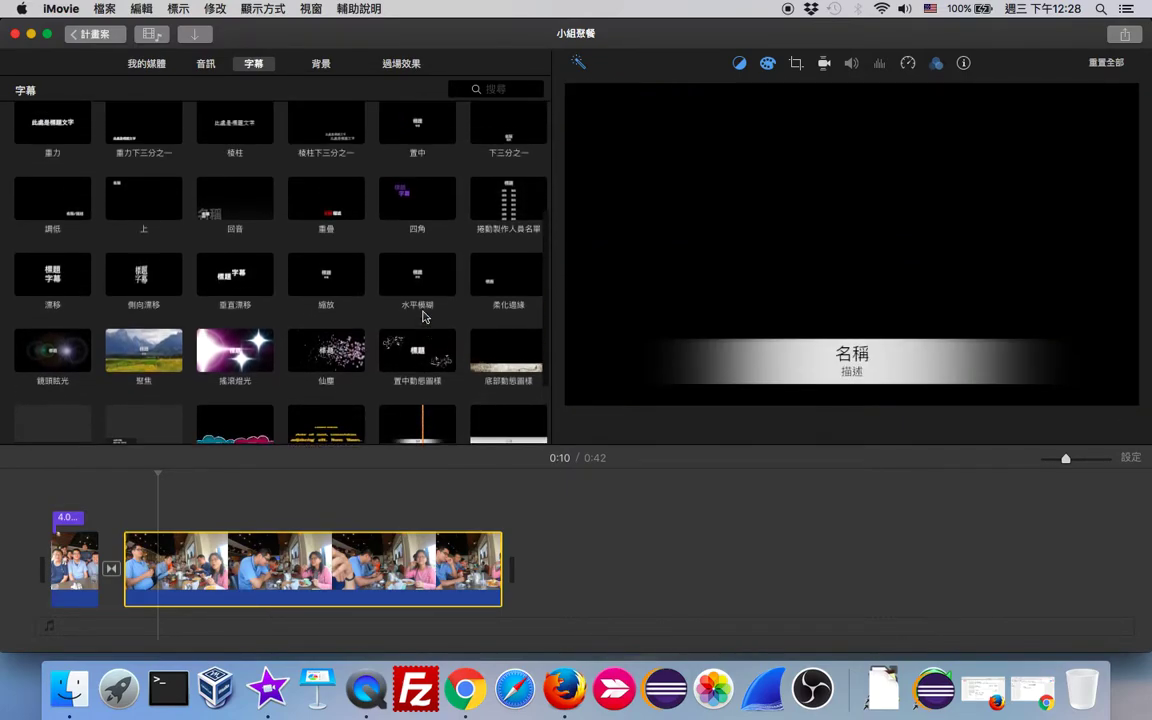
scroll(400, 330, down, 3)
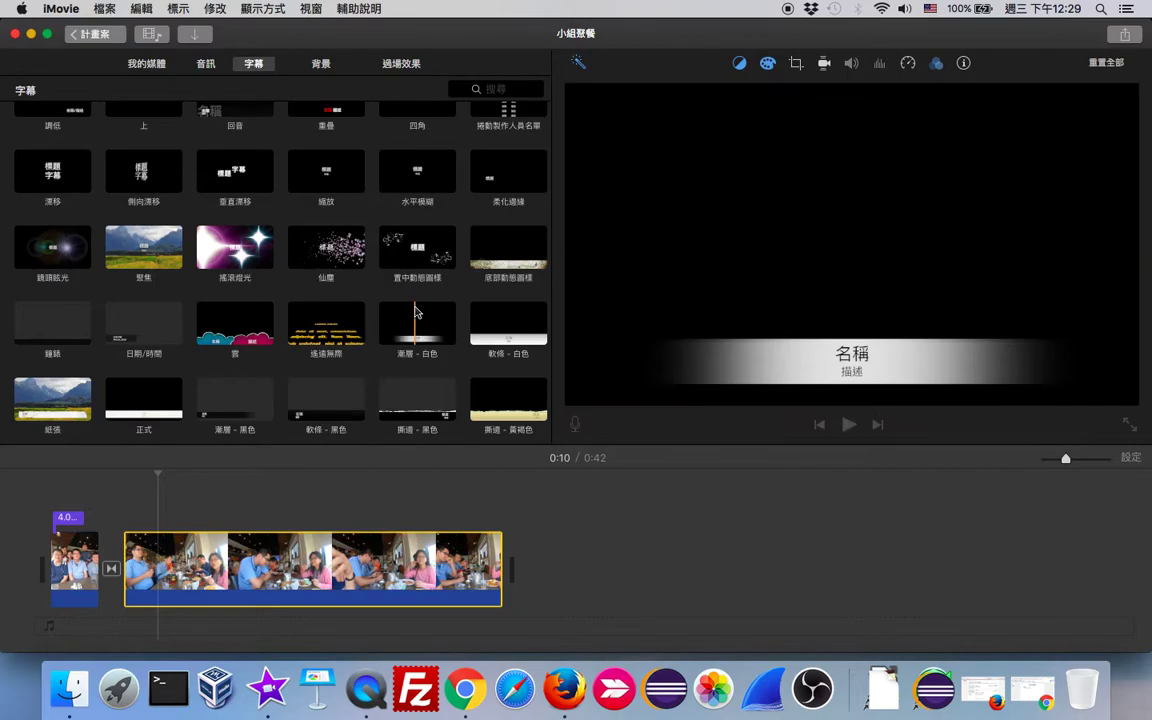
drag(410, 345, 160, 500)
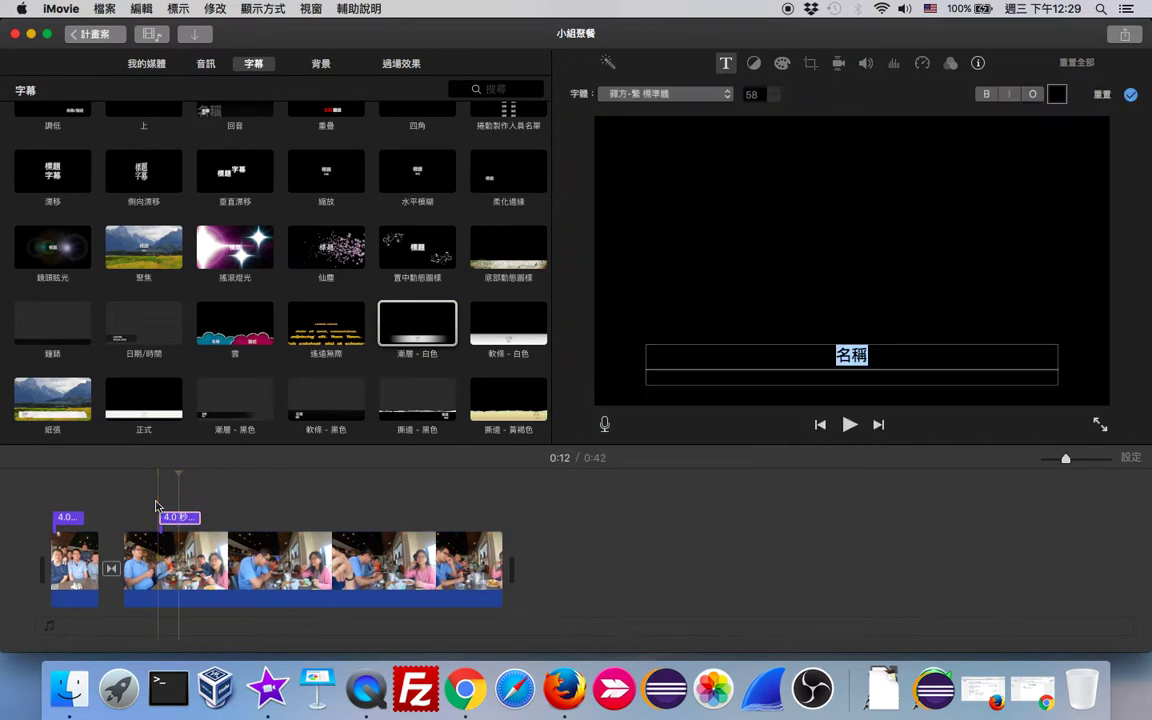
Replace the white gradient title's name line with 吃喔 and preview the title from about the 10-second mark.
click(878, 360)
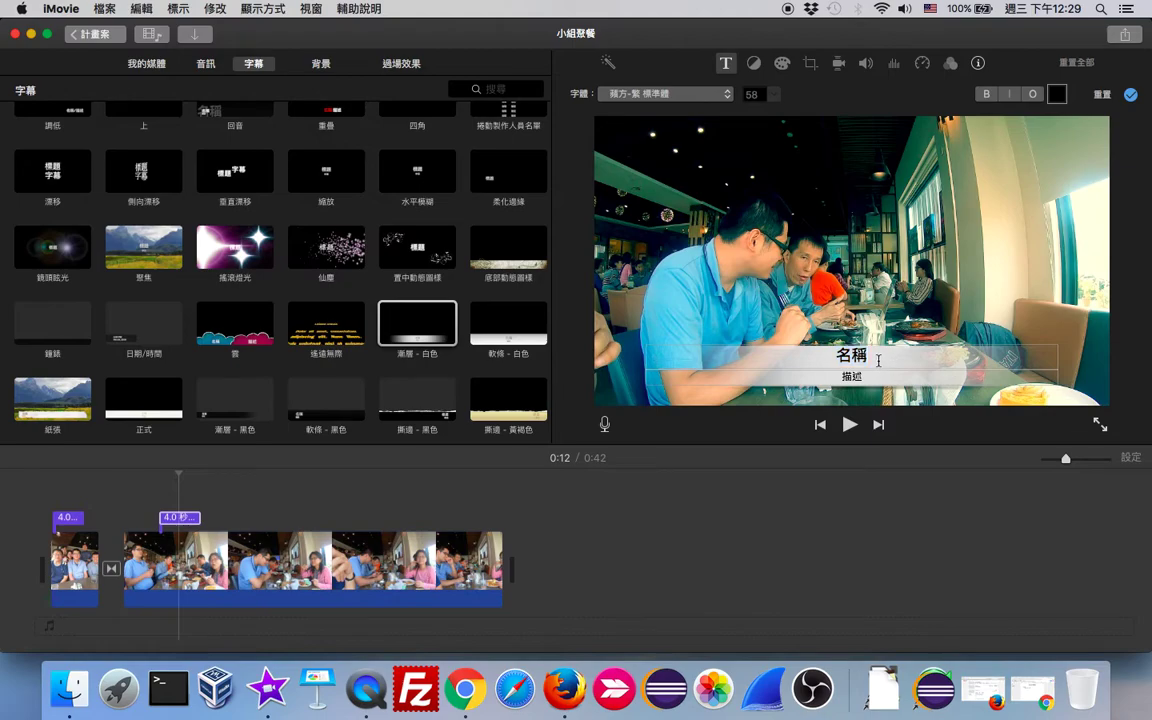
key(BackSpace)
key(BackSpace)
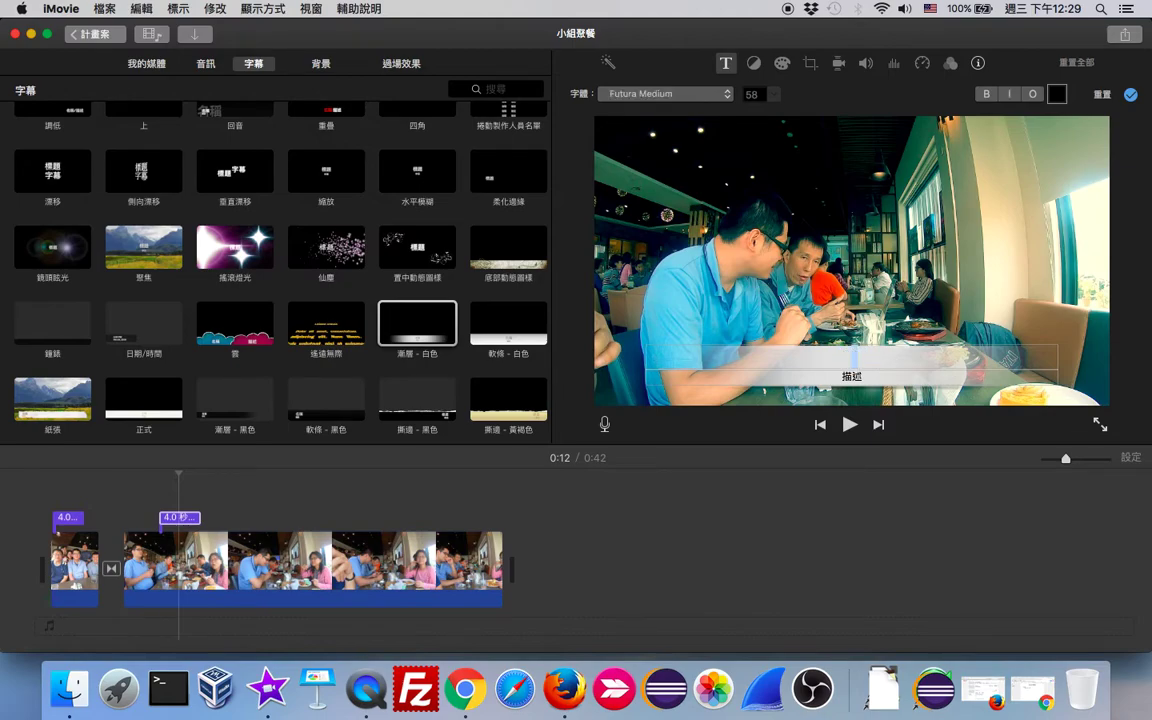
text(吃喔)
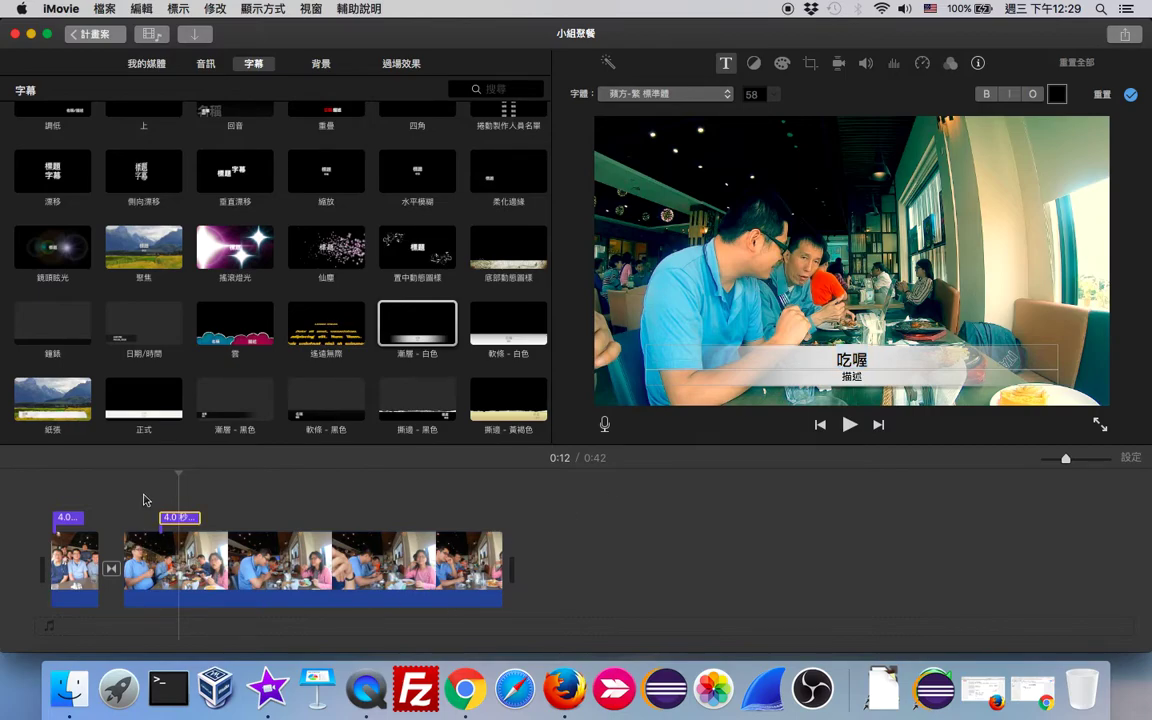
click(143, 500)
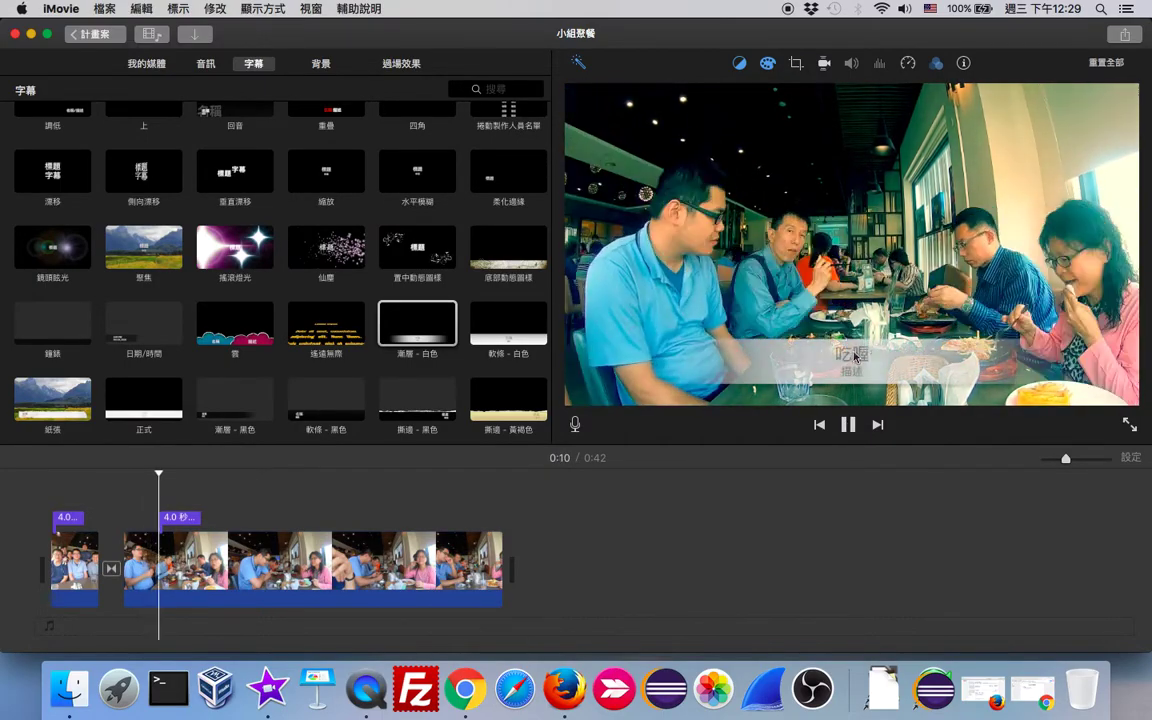
click(849, 428)
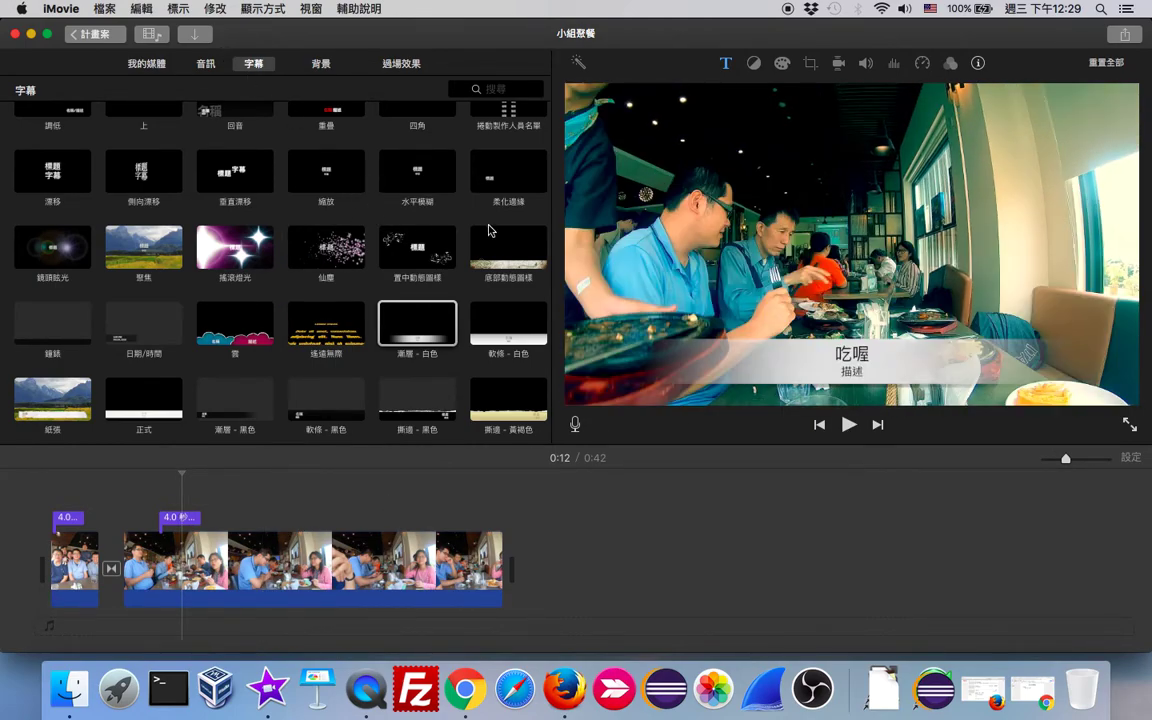
click(332, 257)
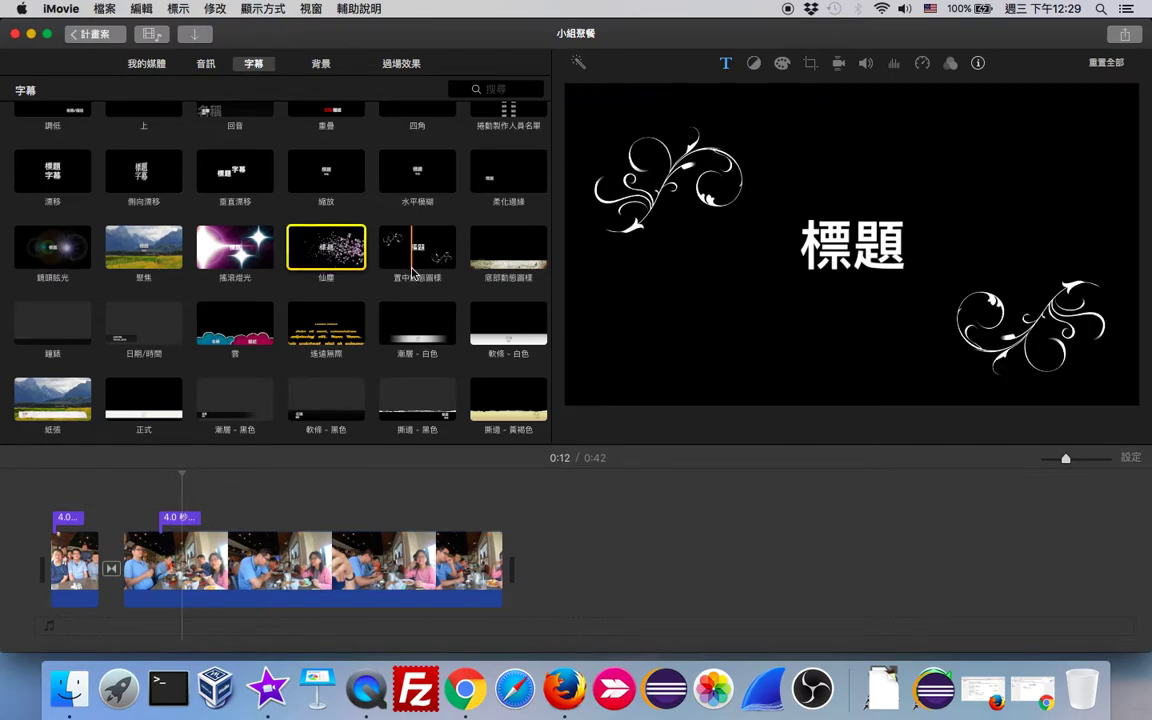
scroll(411, 275, up, 2)
scroll(411, 278, up, 5)
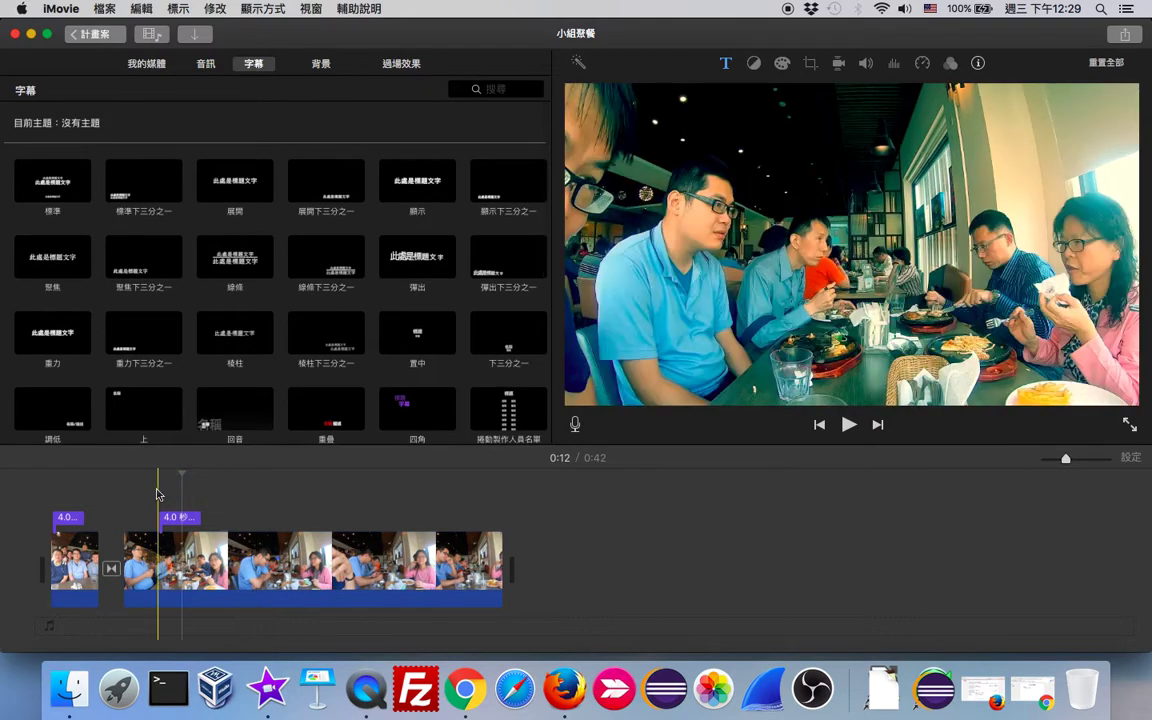
Add the 學校鐘聲 track from the iTunes library as background music at the start of the movie.
click(206, 66)
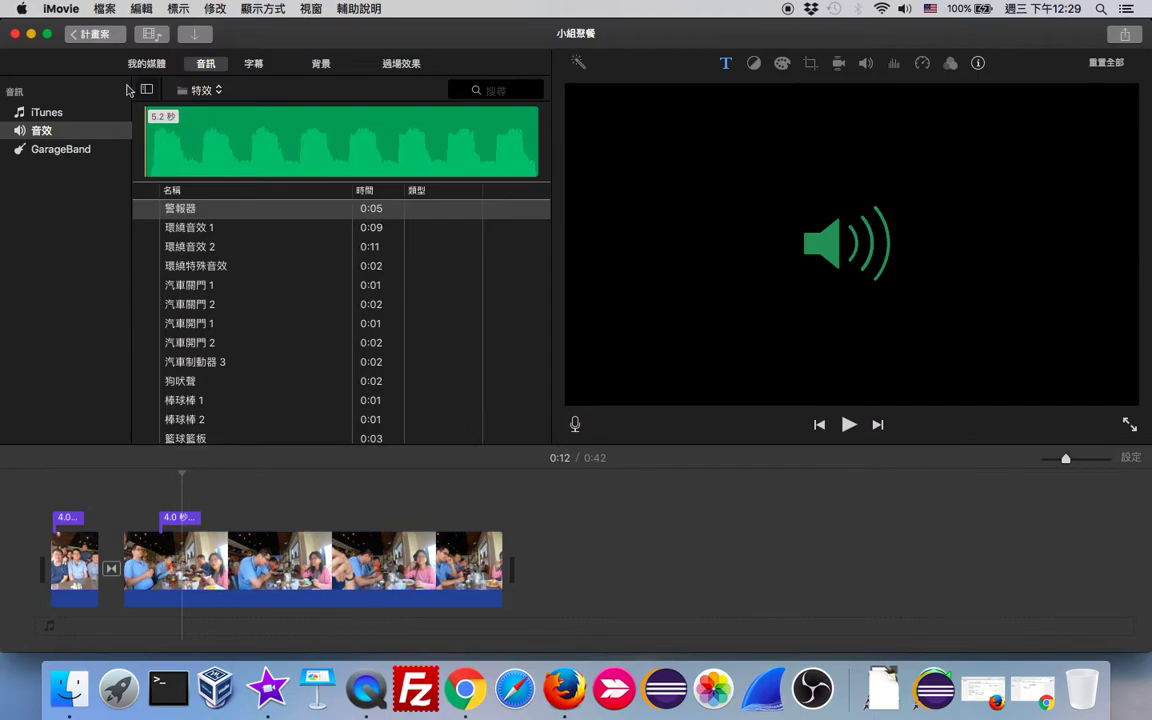
click(61, 116)
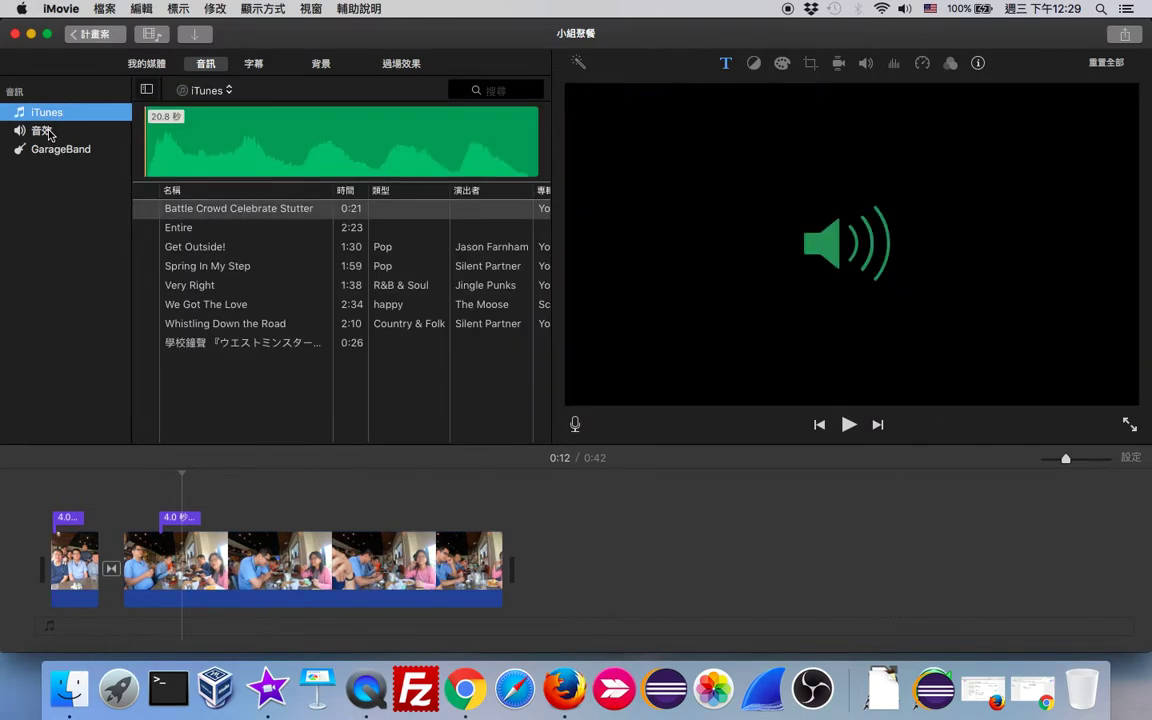
click(228, 345)
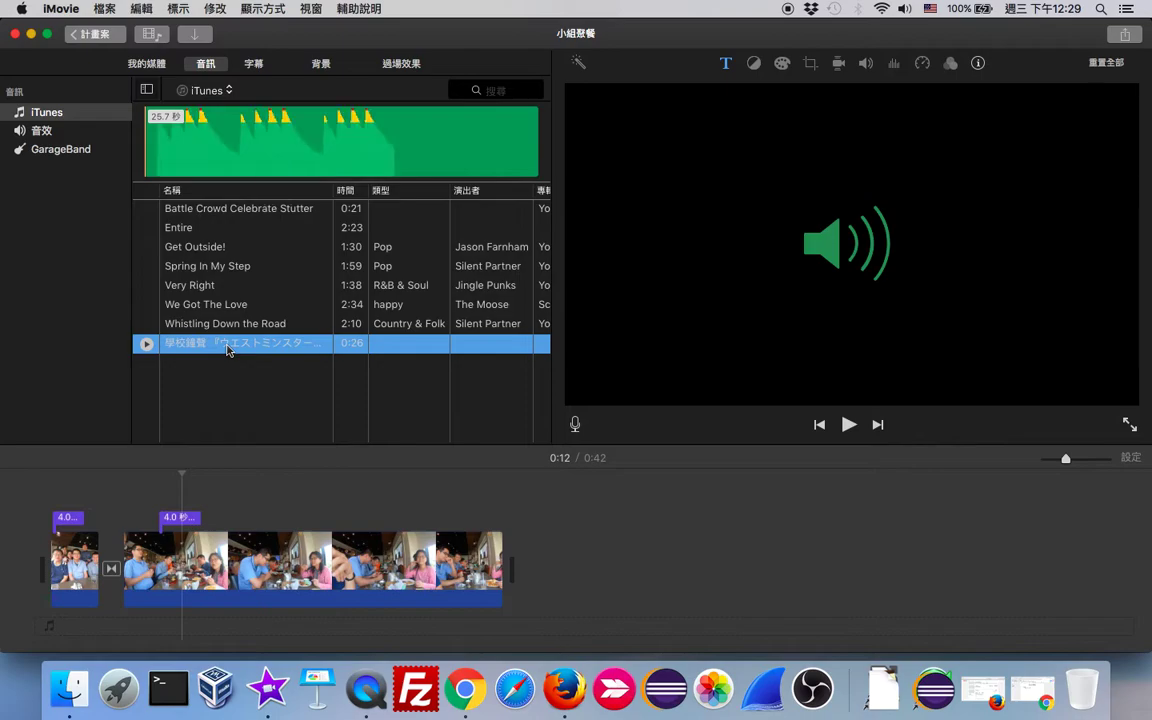
drag(228, 345, 33, 615)
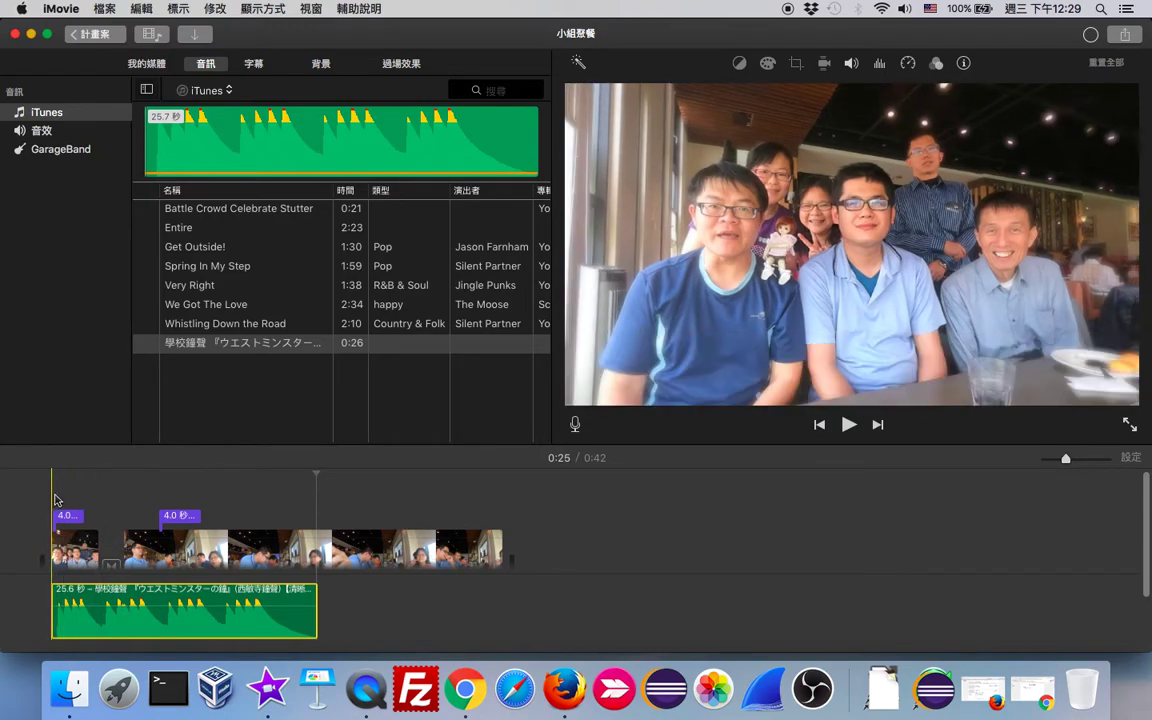
Play the movie from the beginning to hear the background music, stopping near the 9-second mark.
click(53, 490)
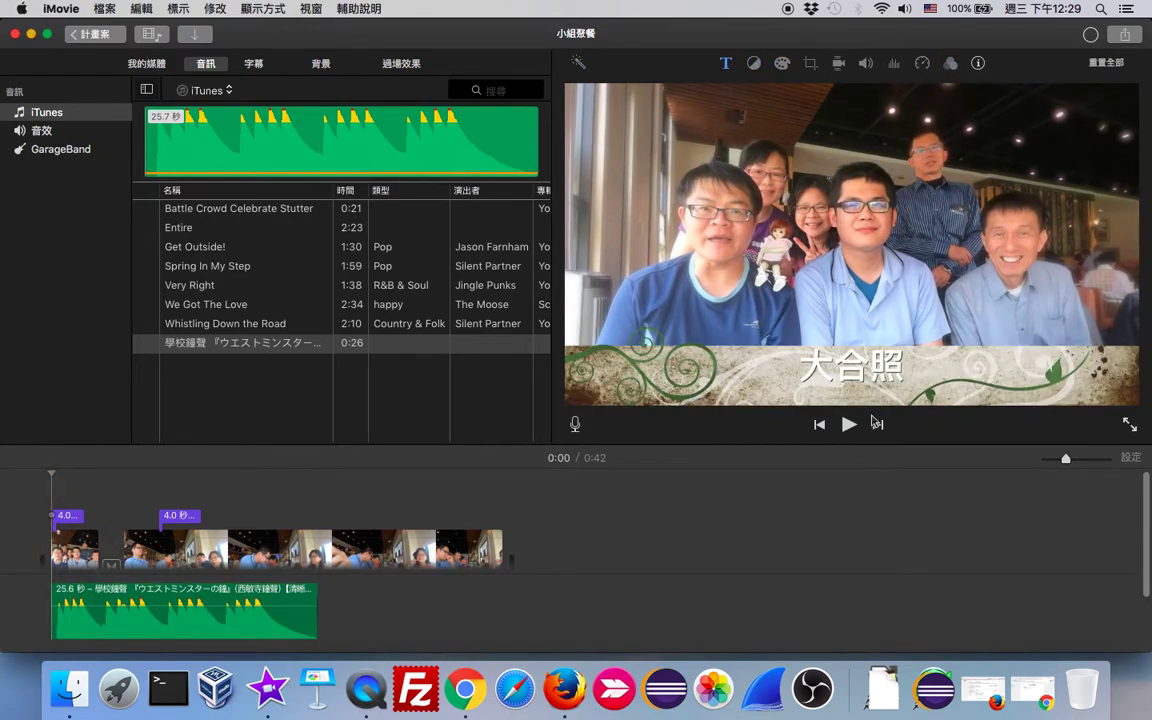
click(847, 425)
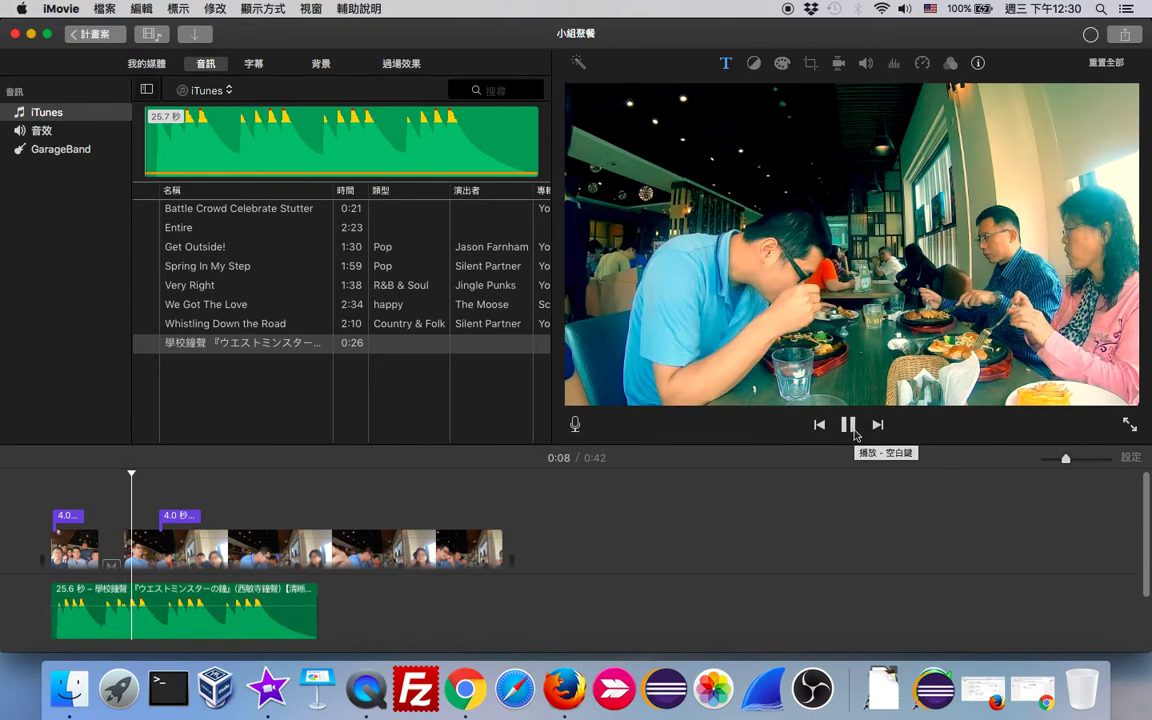
click(854, 430)
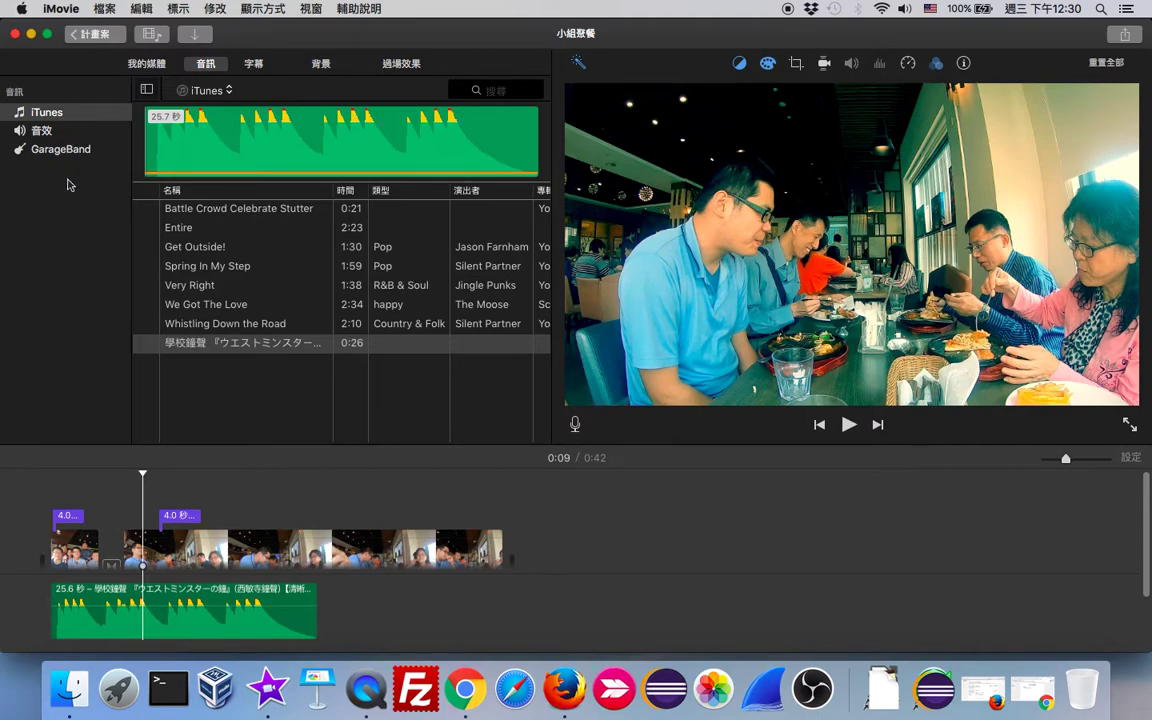
Compare the audio sources: the iTunes tracks, the audio clip in the 剪輯練習 event and the built-in 音效 list.
click(61, 135)
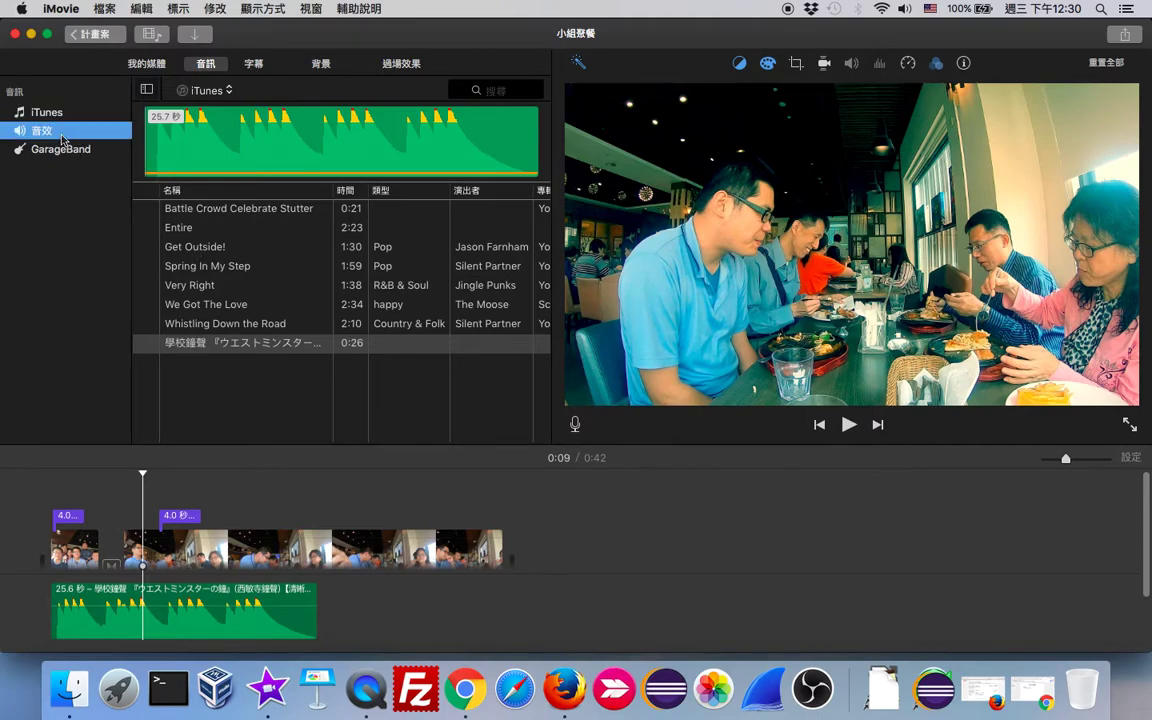
click(61, 113)
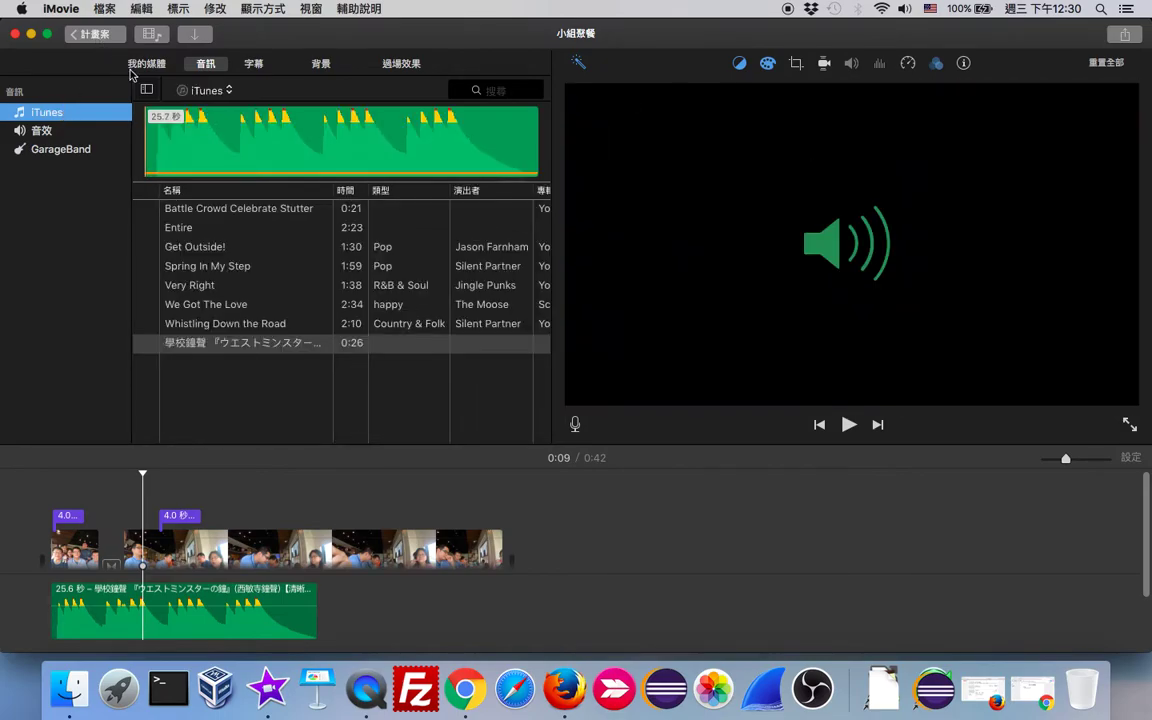
click(148, 65)
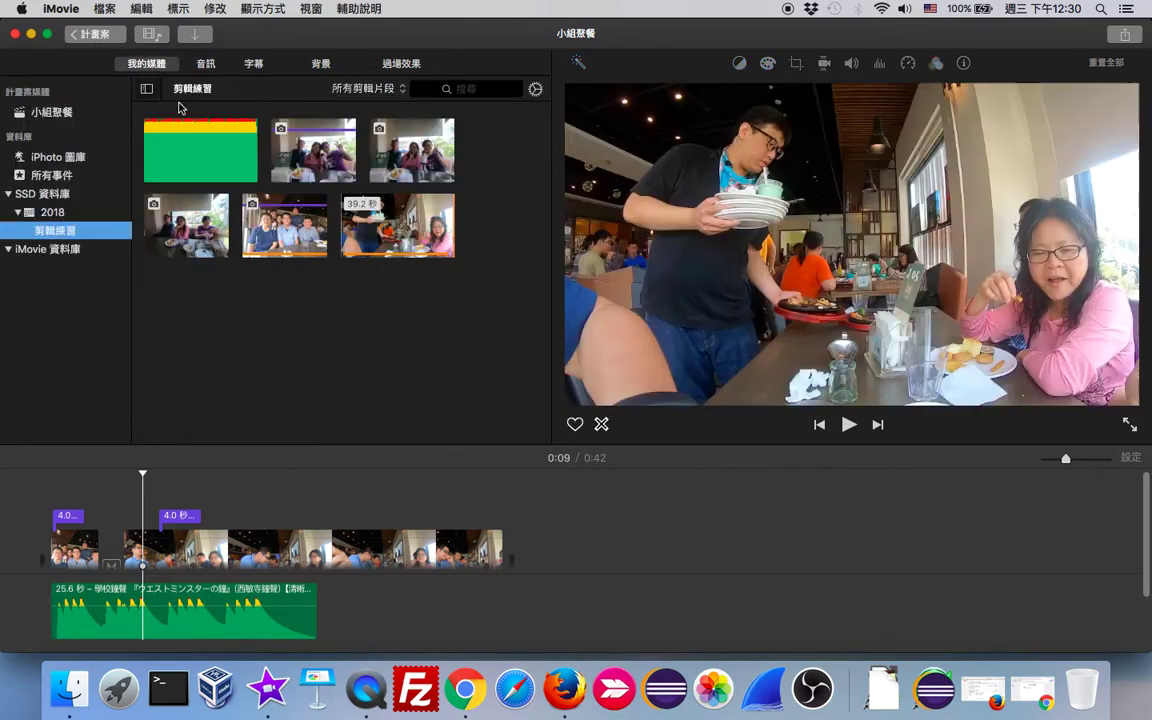
click(162, 152)
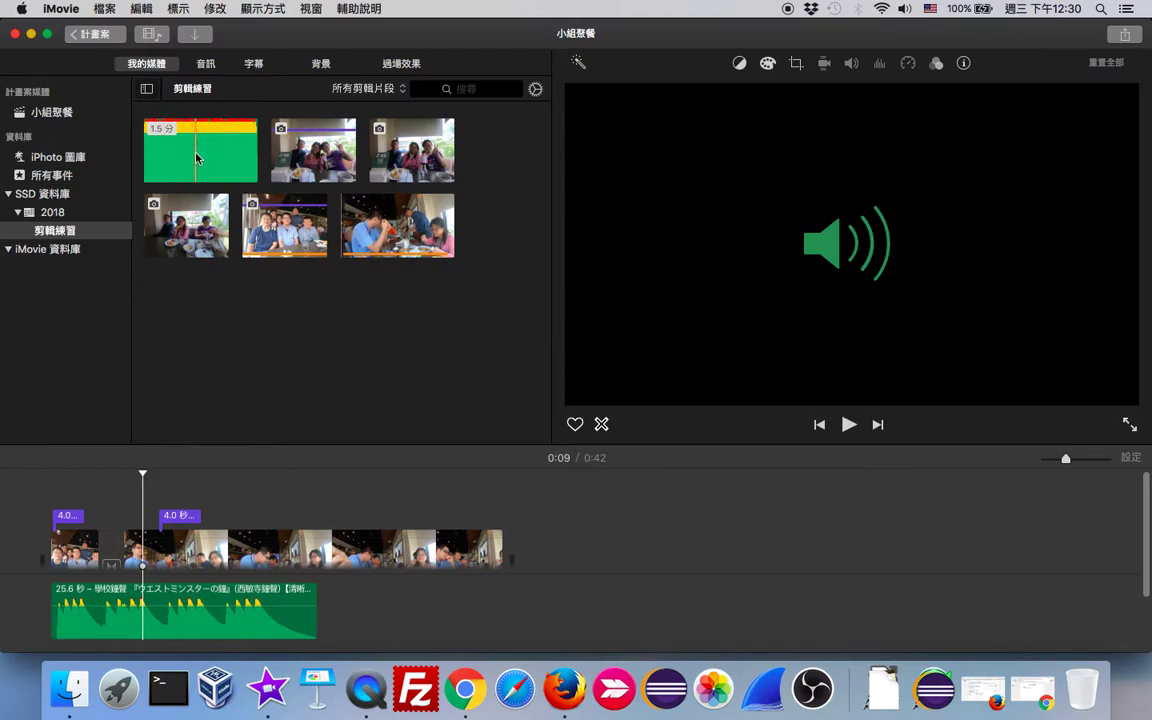
click(208, 66)
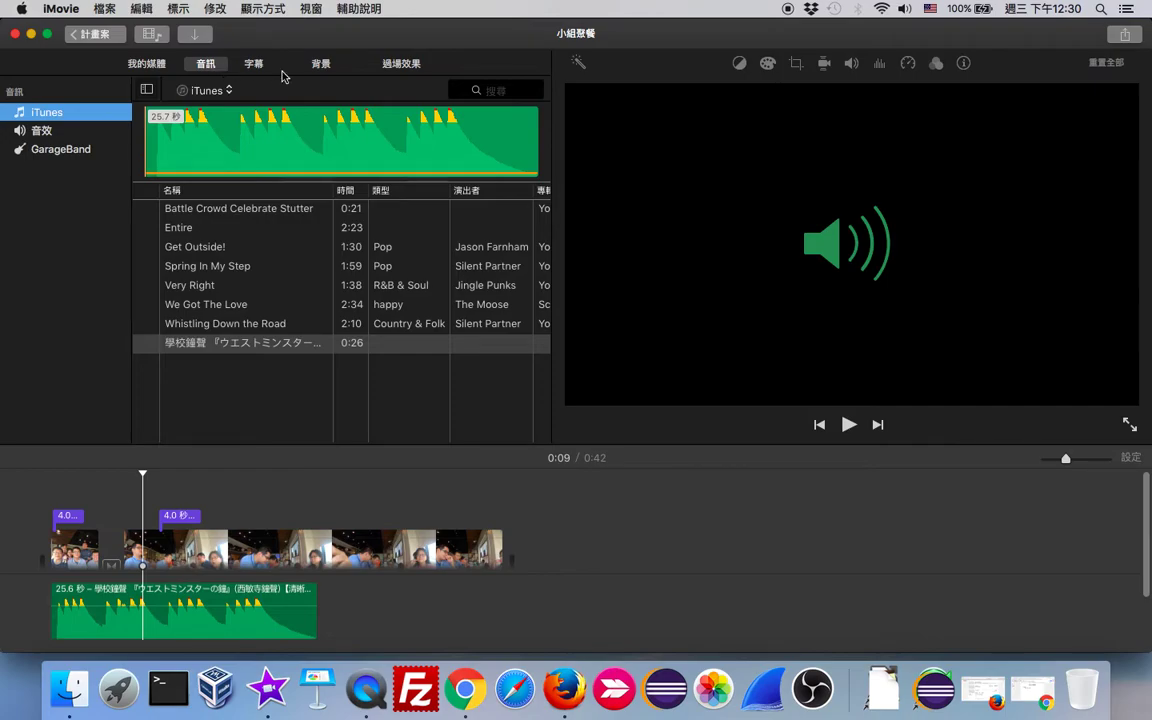
click(230, 188)
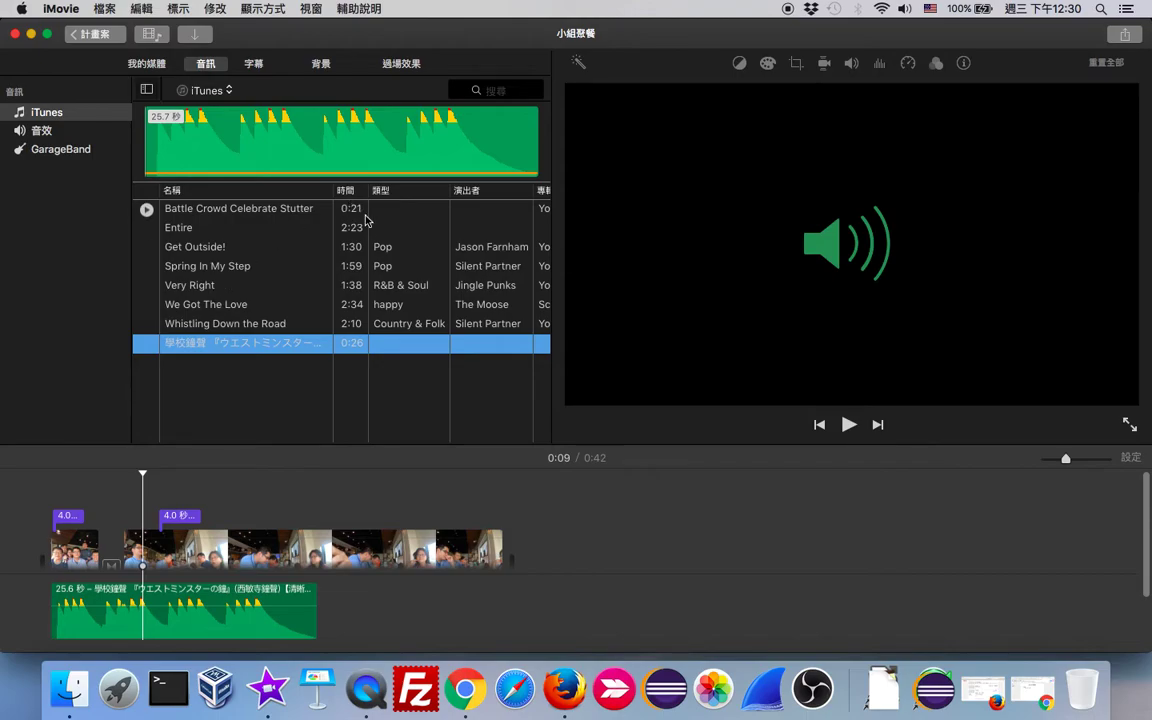
click(147, 63)
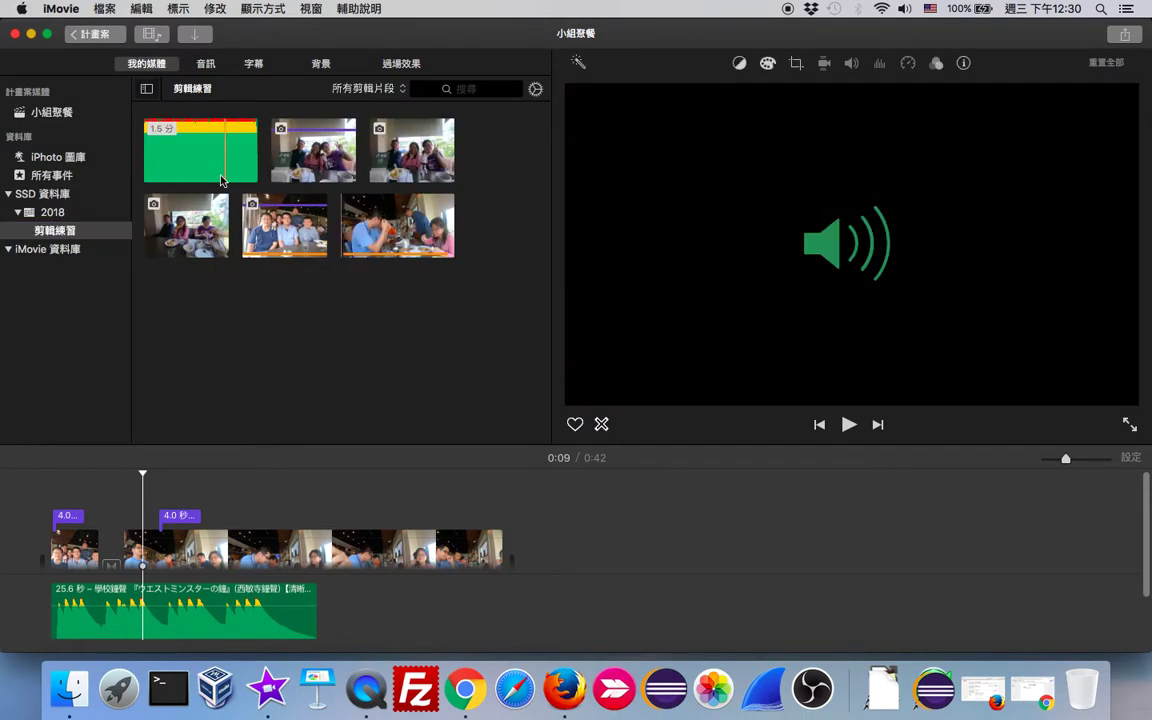
click(208, 66)
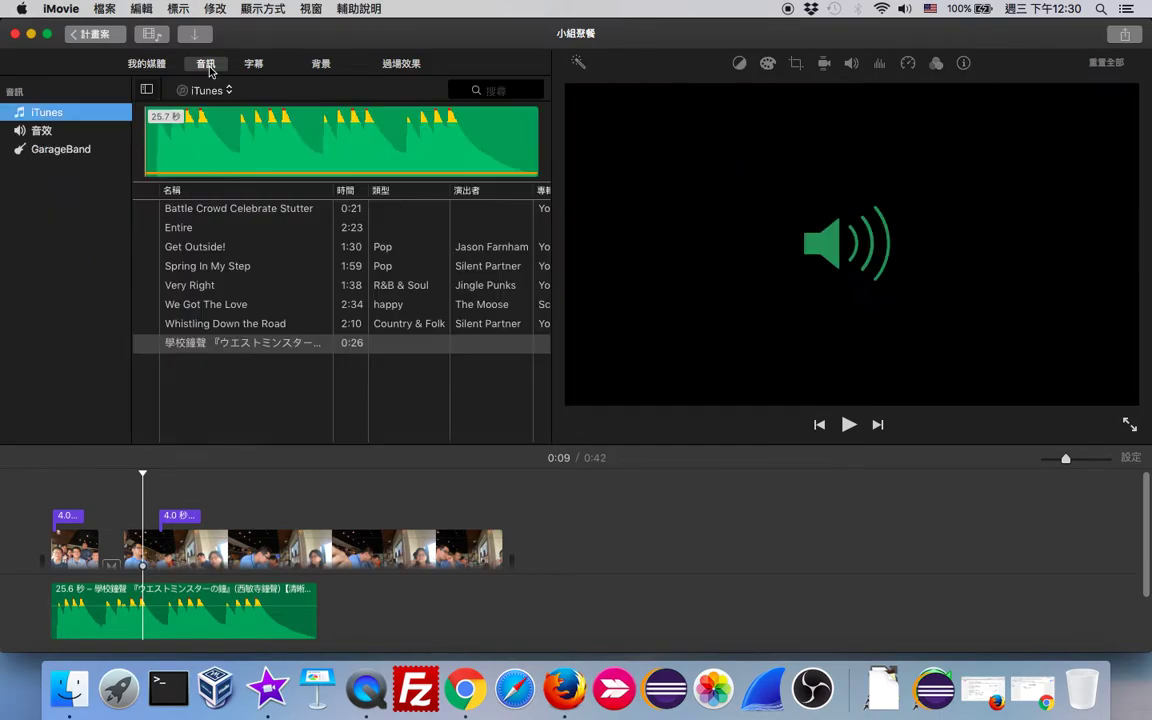
click(79, 134)
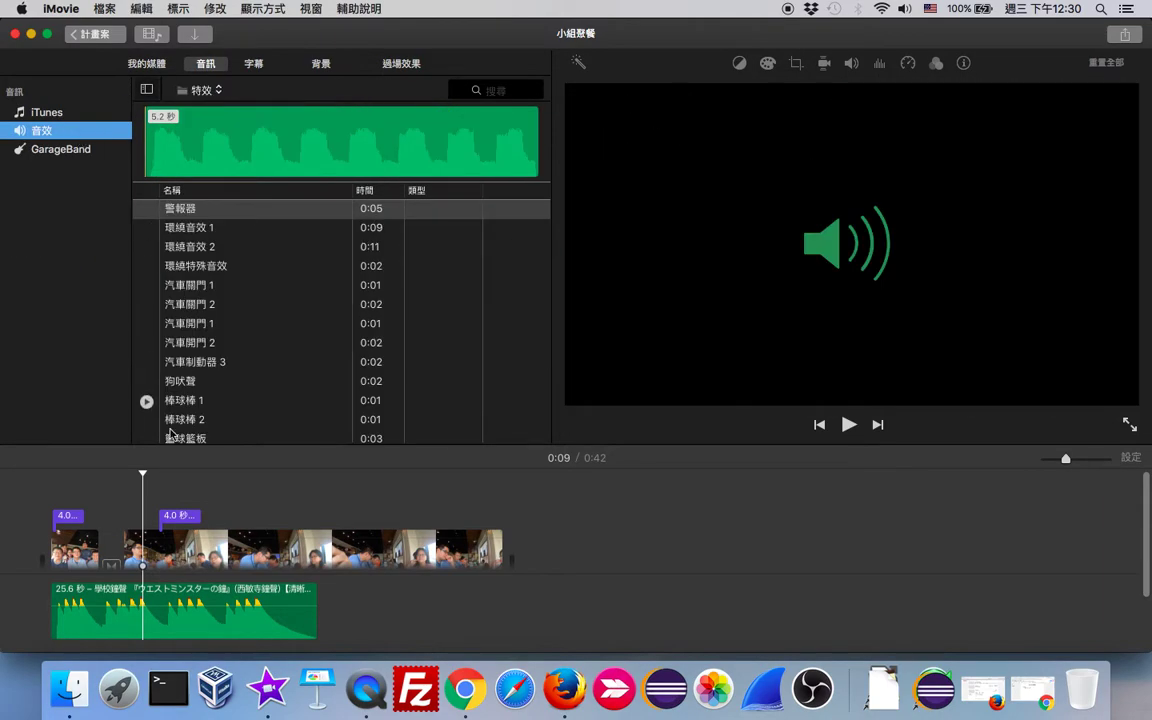
Delete the 學校鐘聲 background music clip from the timeline.
click(206, 548)
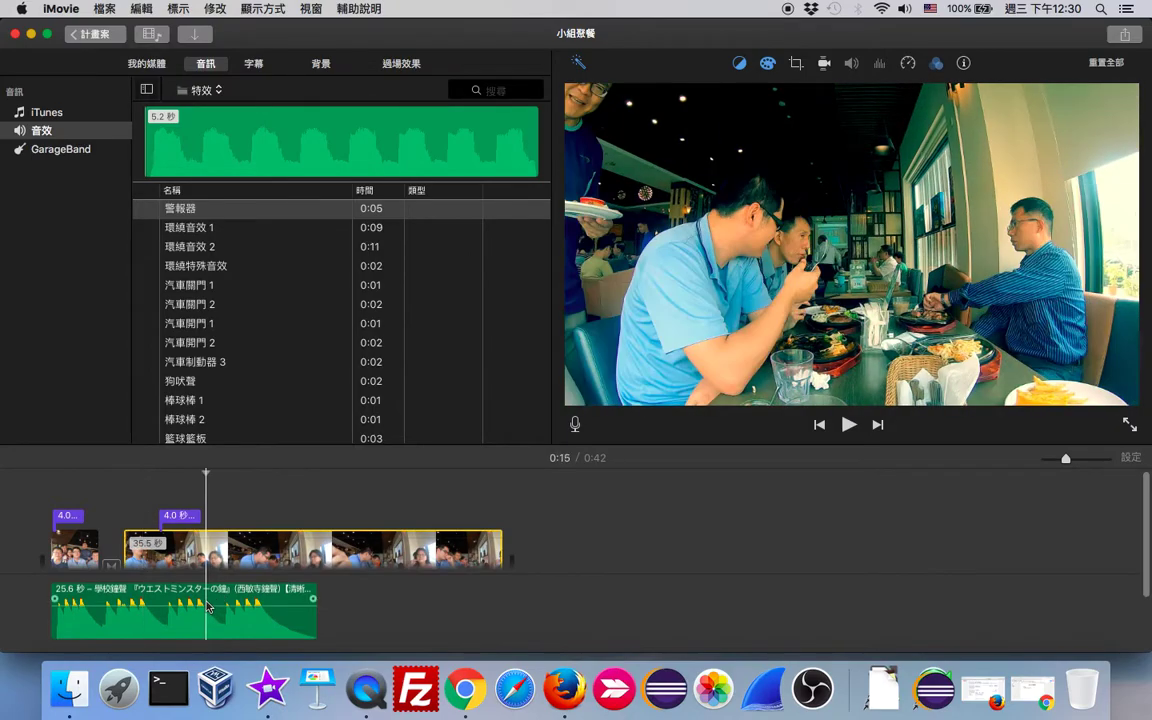
click(184, 592)
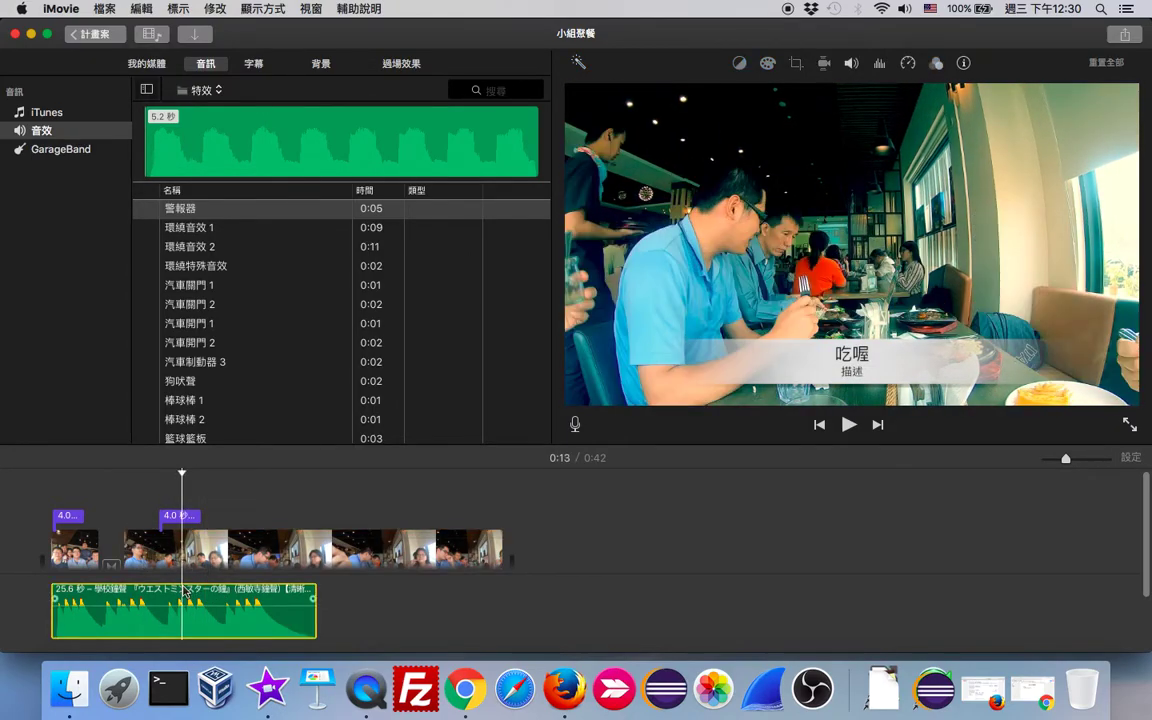
right_click(184, 592)
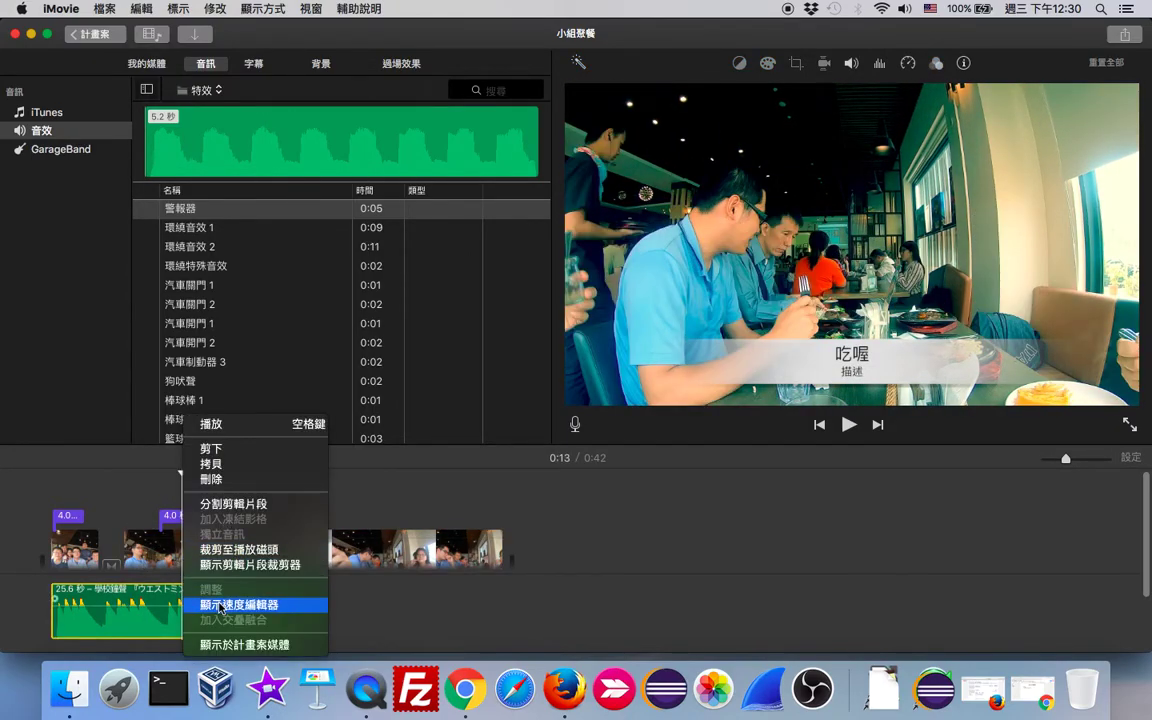
click(212, 479)
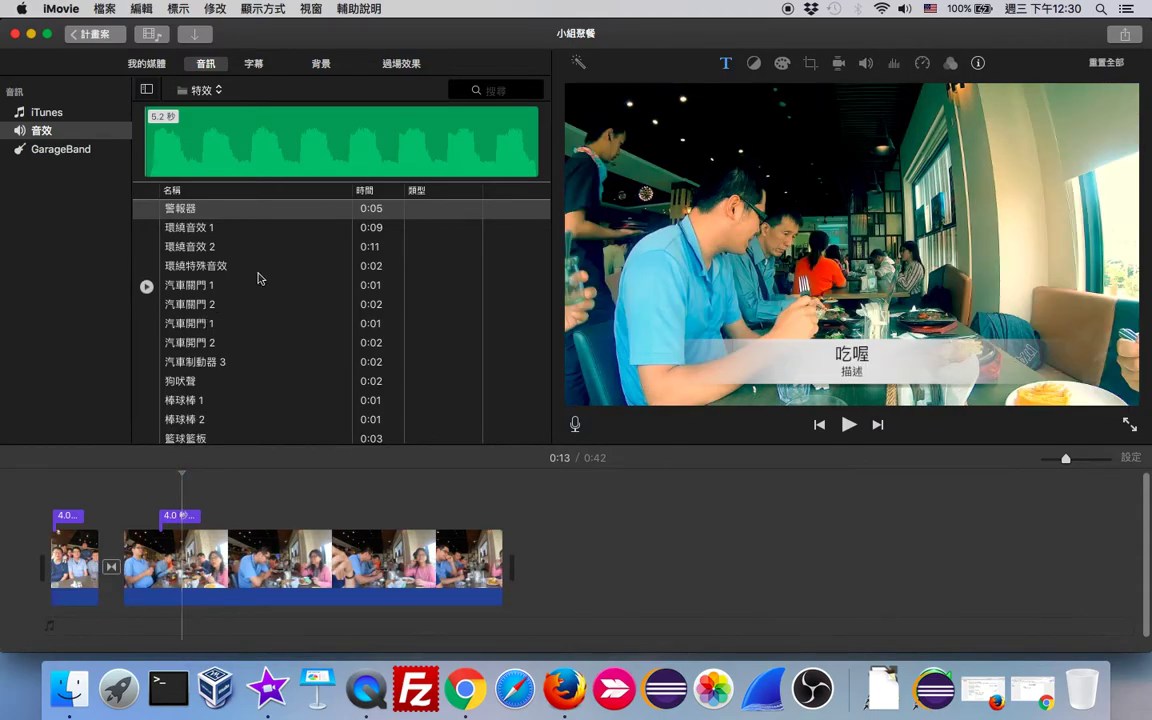
Preview the 汽車開門 1, 環繞特殊音效 and 卡通上升 sound effects in the 音效 library.
click(226, 325)
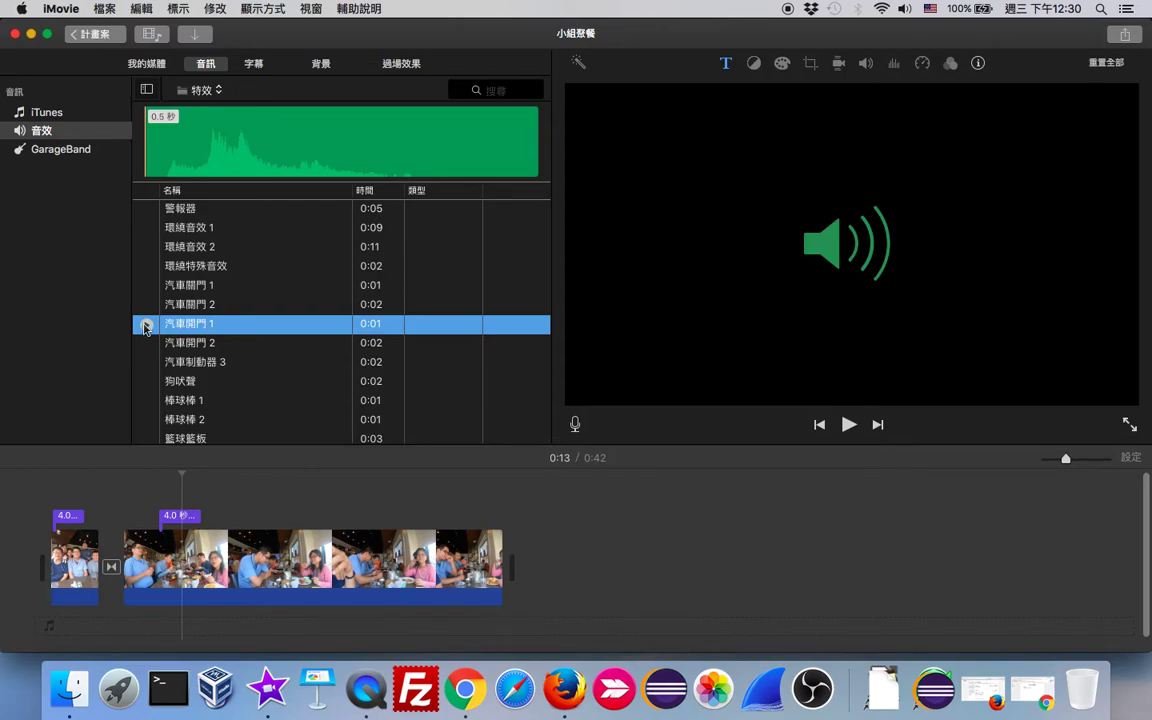
click(168, 270)
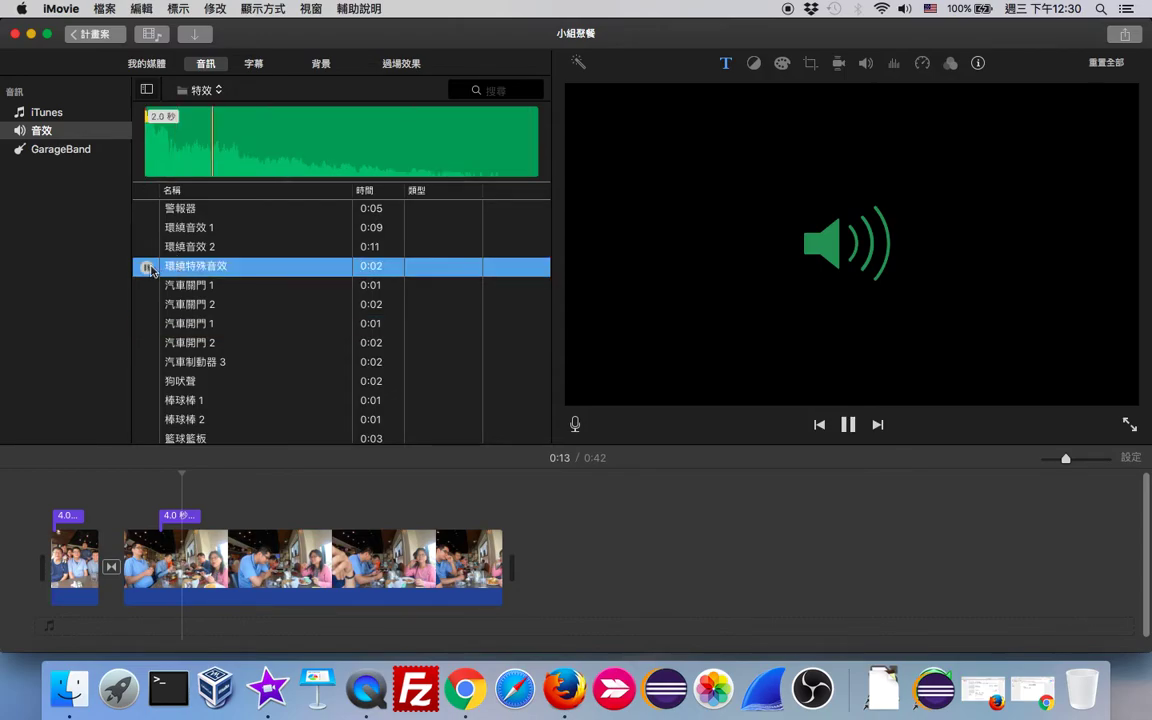
click(148, 268)
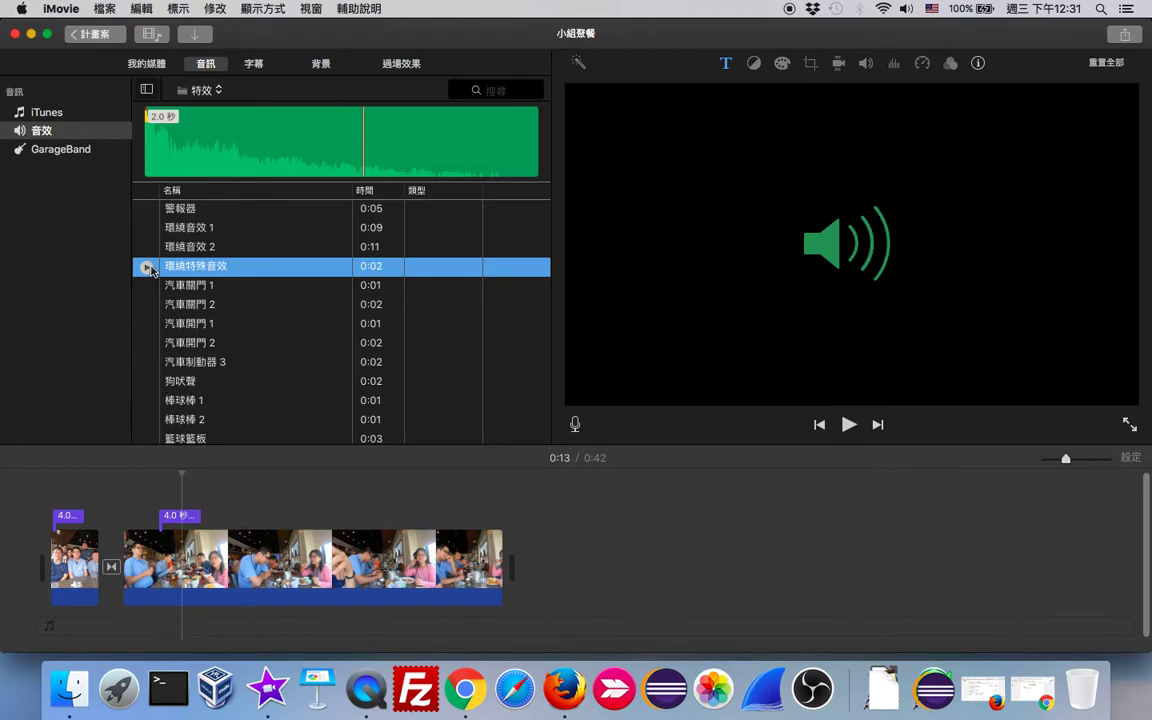
scroll(150, 270, down, 5)
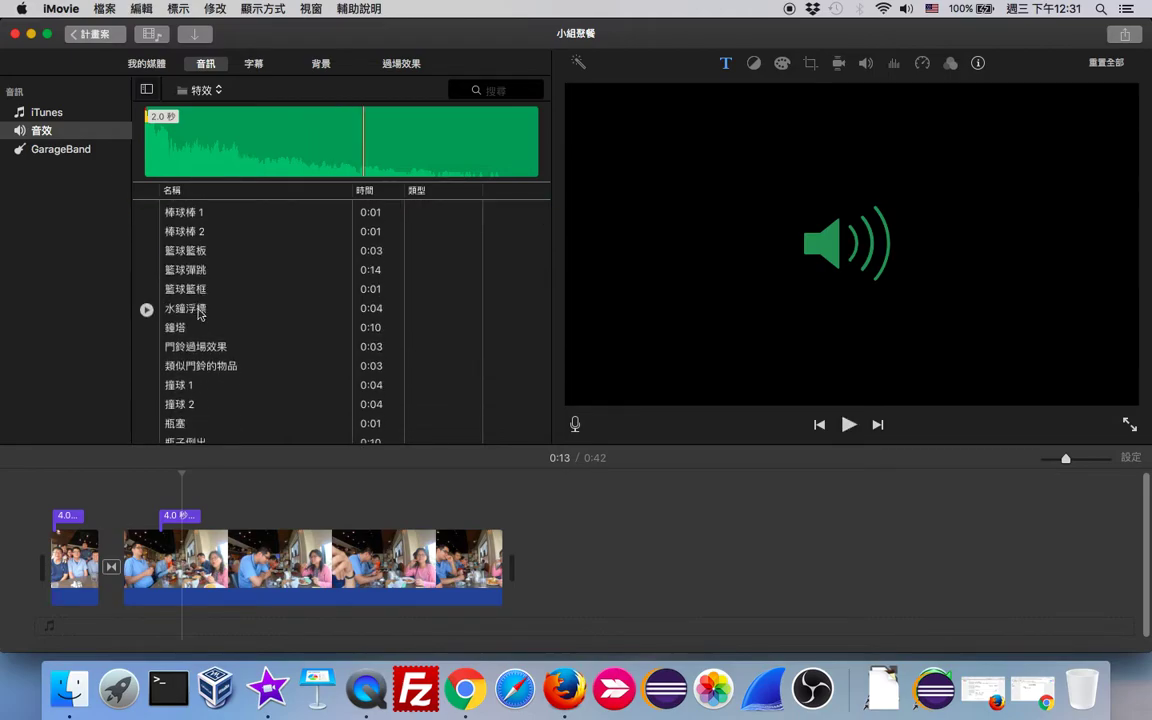
scroll(190, 275, down, 5)
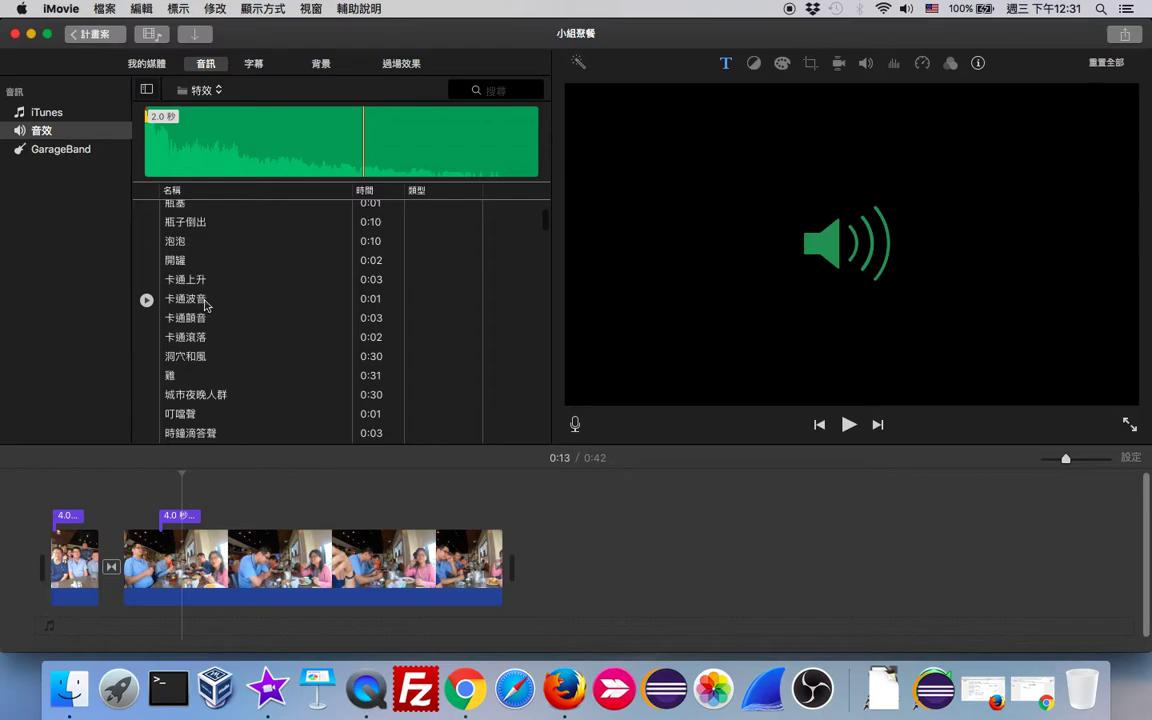
click(185, 280)
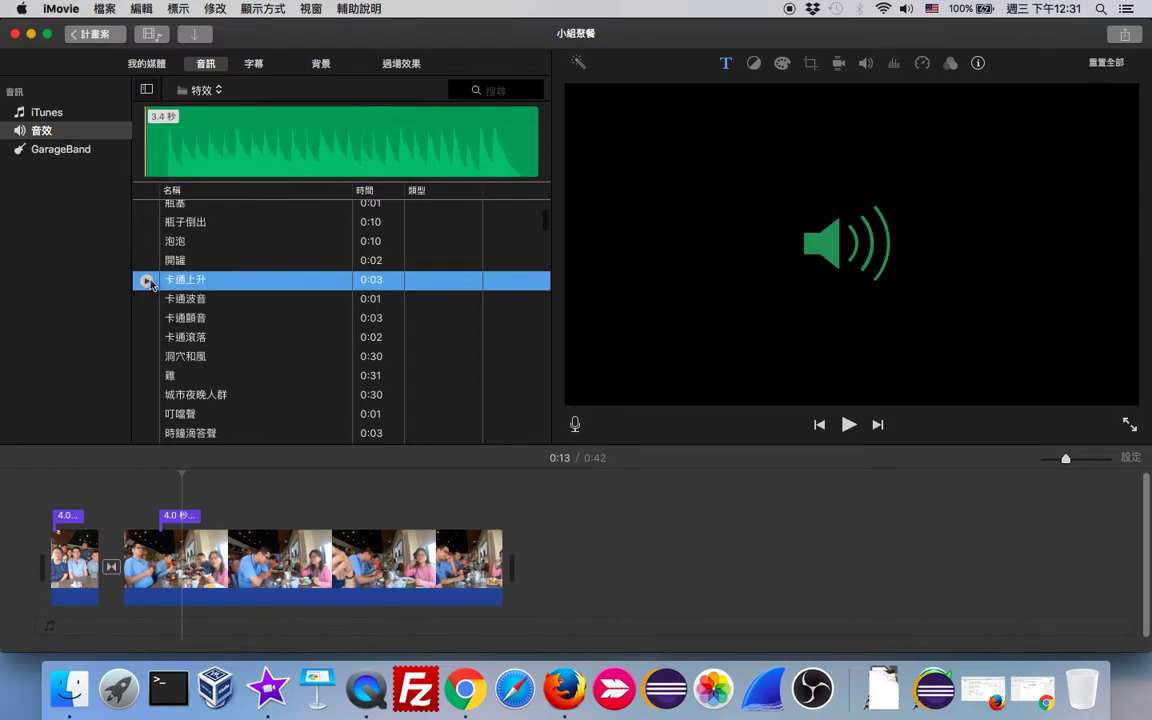
click(147, 281)
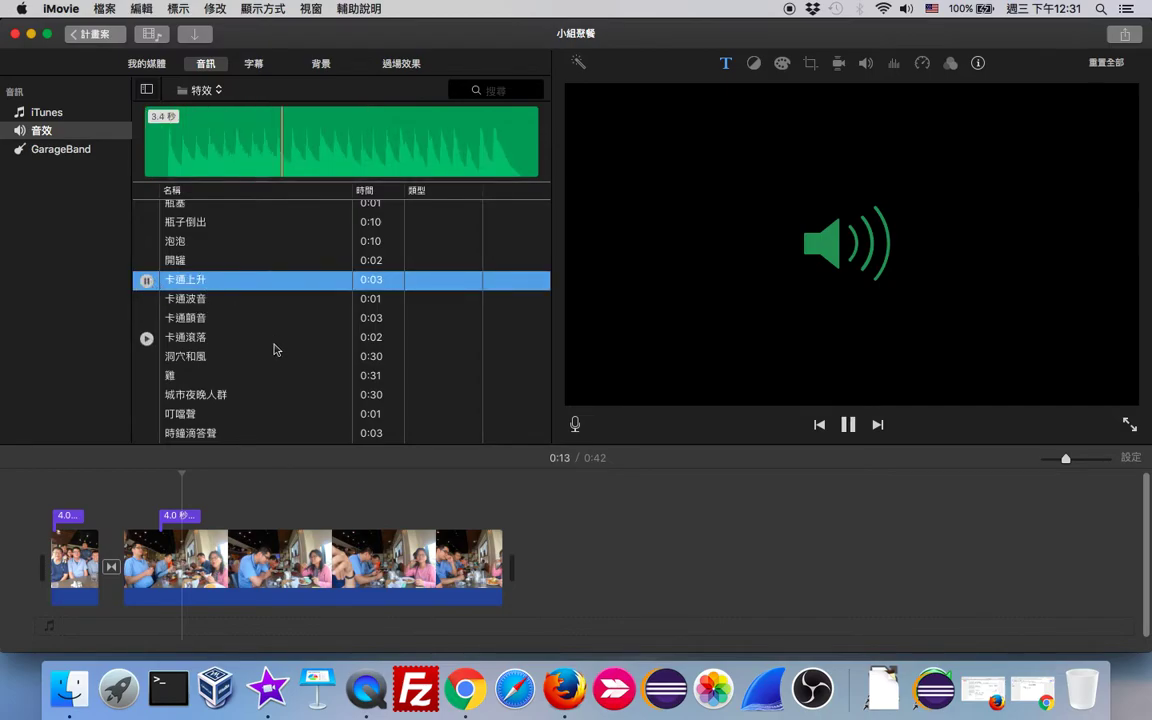
Preview the longer ambient sound effects 洞穴和風 and 城市夜晚人群.
scroll(276, 349, down, 1)
scroll(276, 349, down, 3)
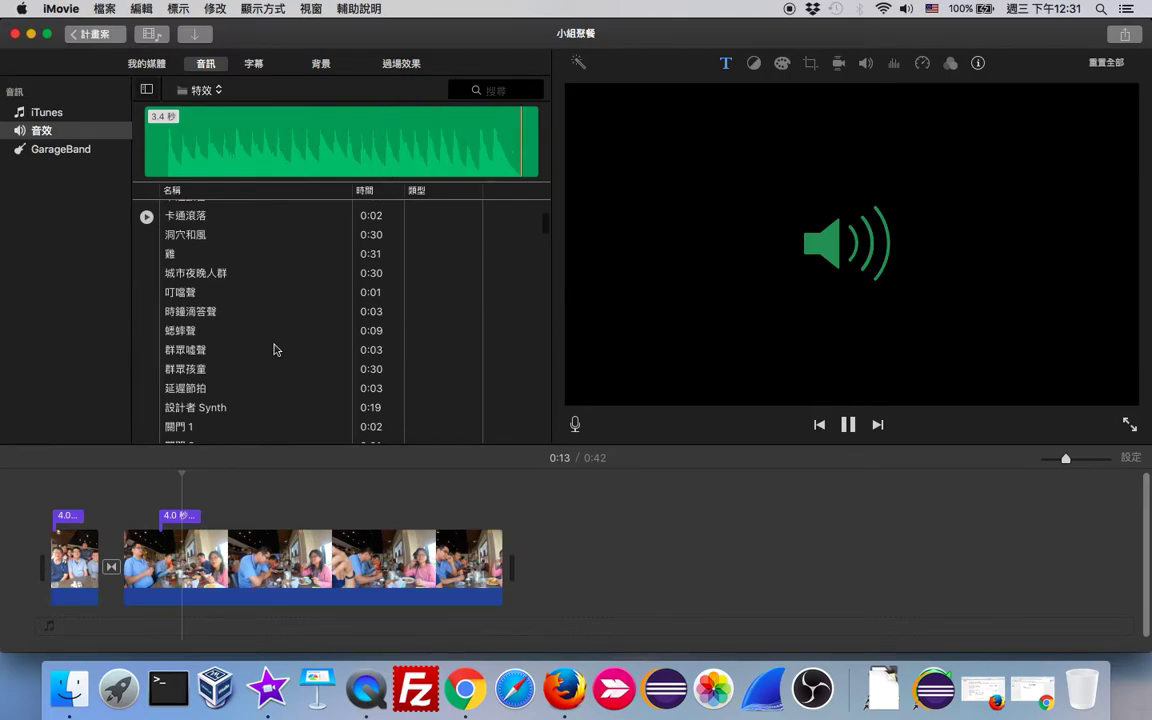
scroll(276, 349, up, 3)
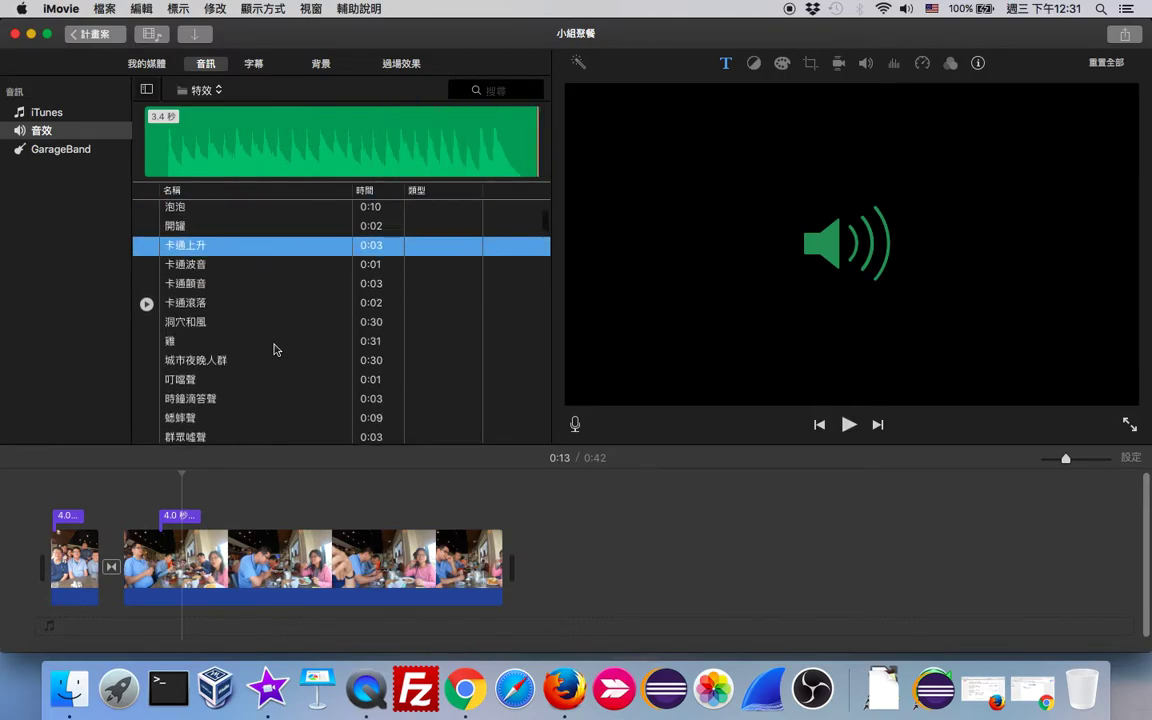
scroll(276, 349, up, 1)
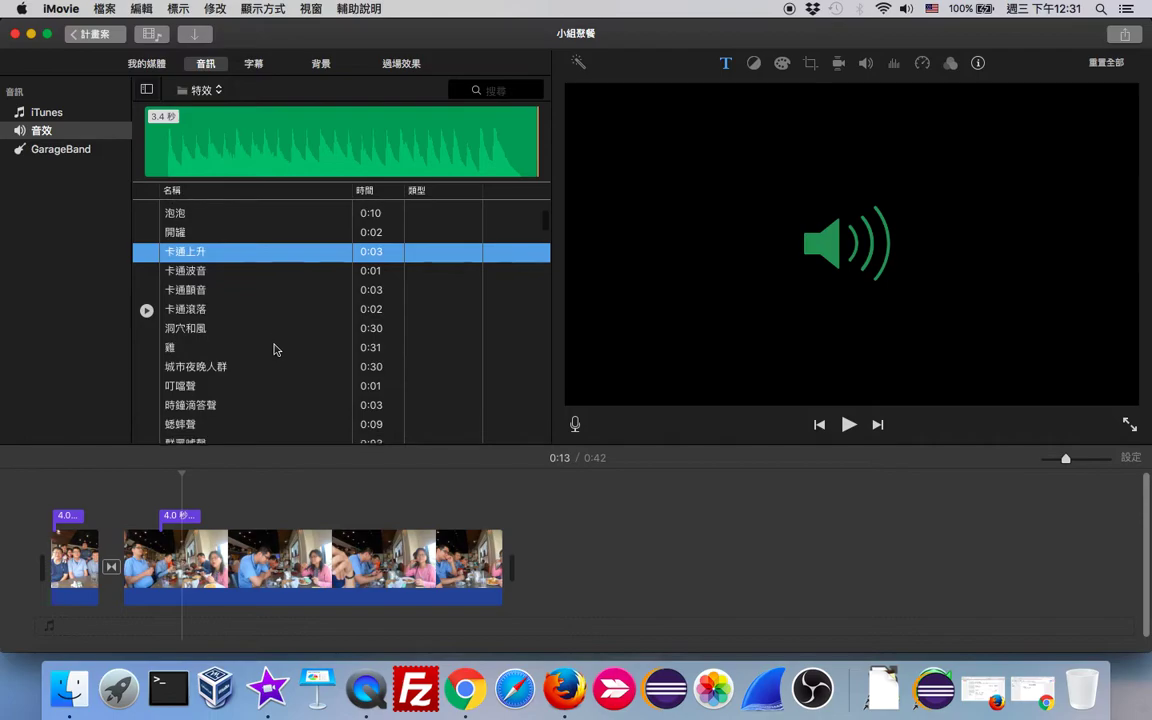
scroll(276, 349, down, 1)
click(218, 320)
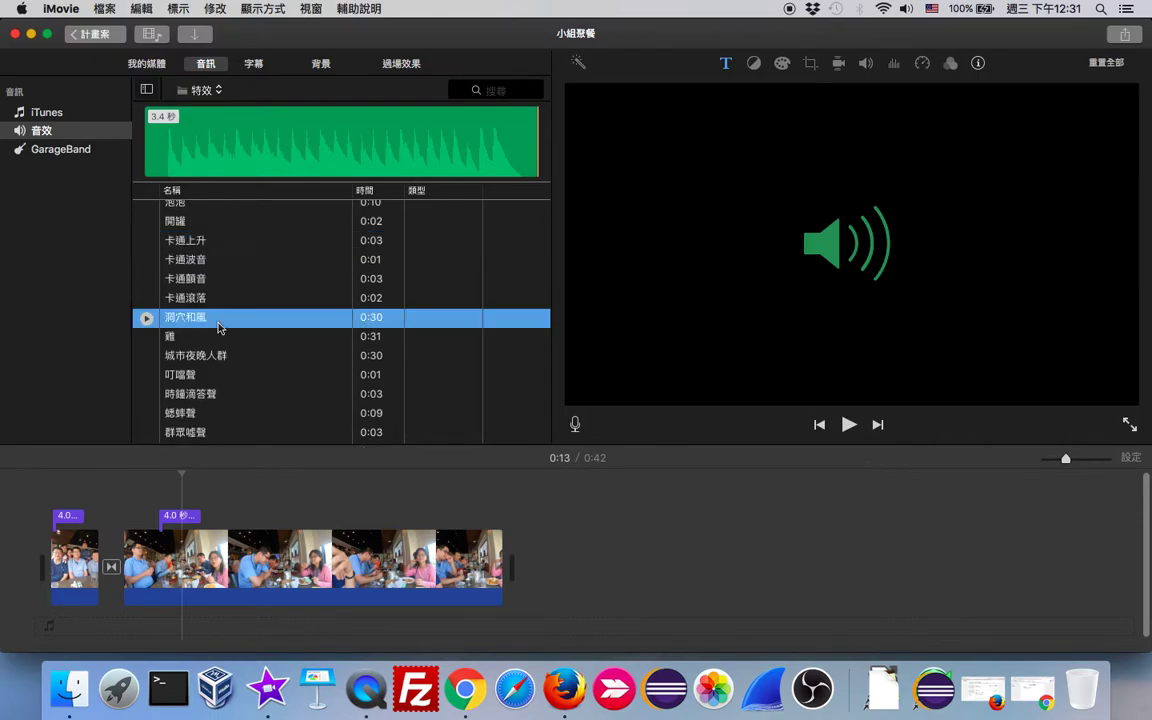
click(146, 318)
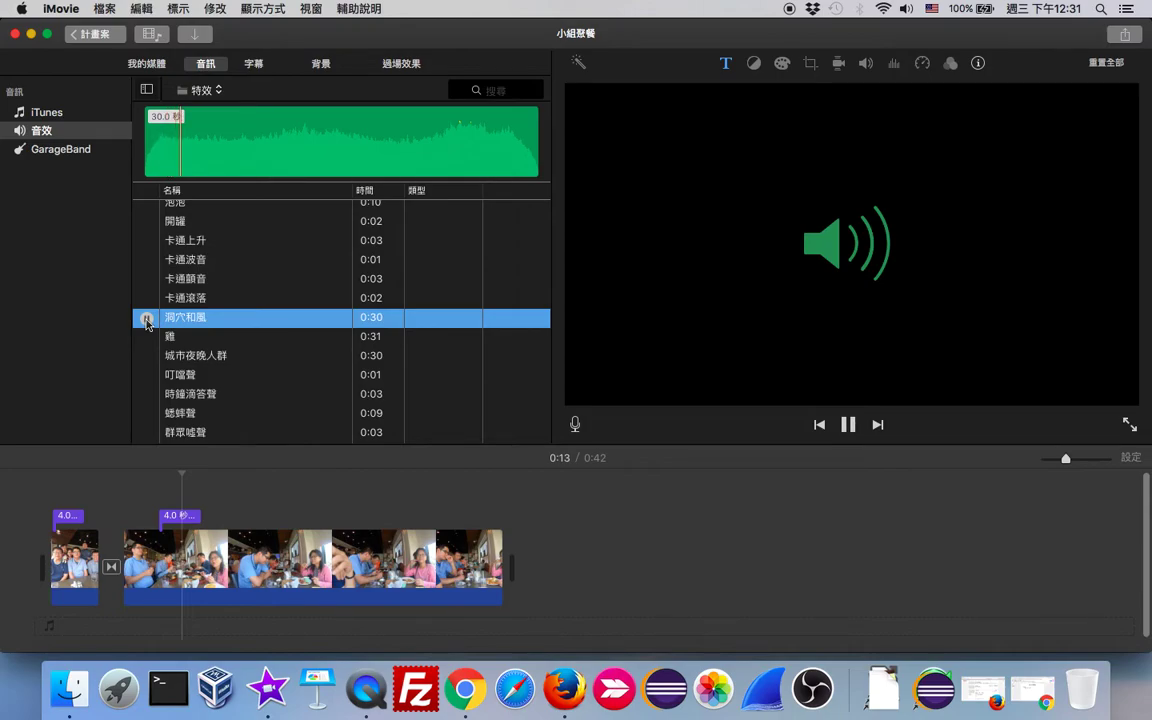
click(146, 318)
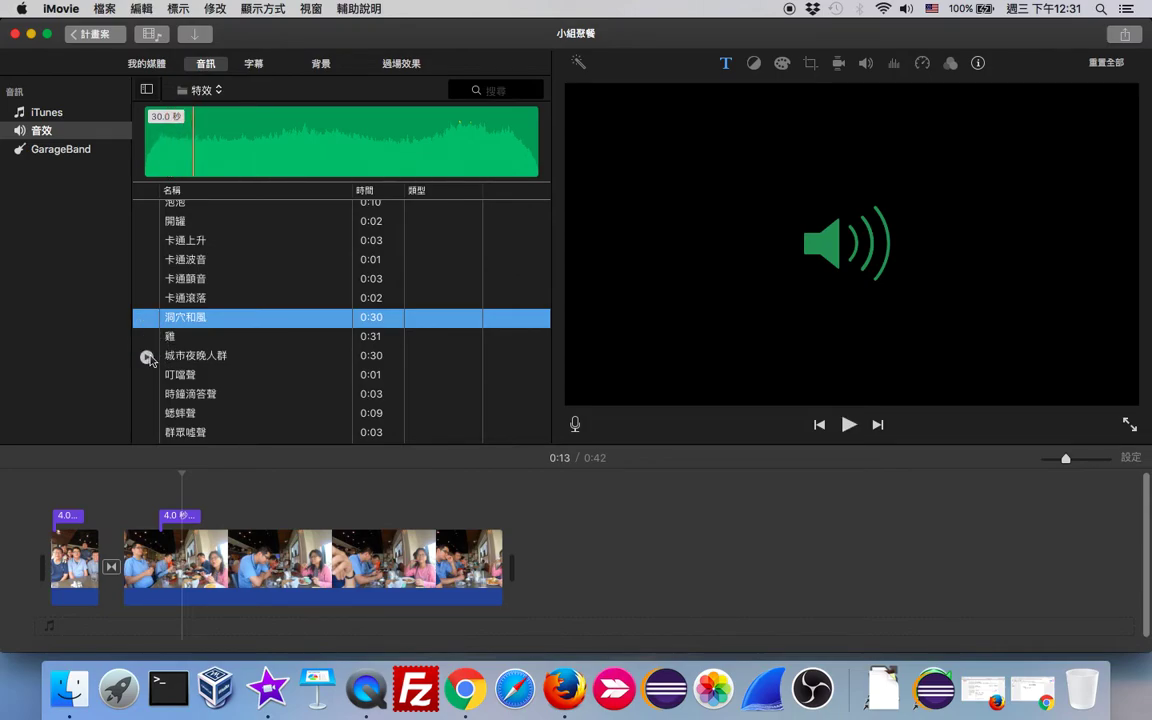
click(147, 357)
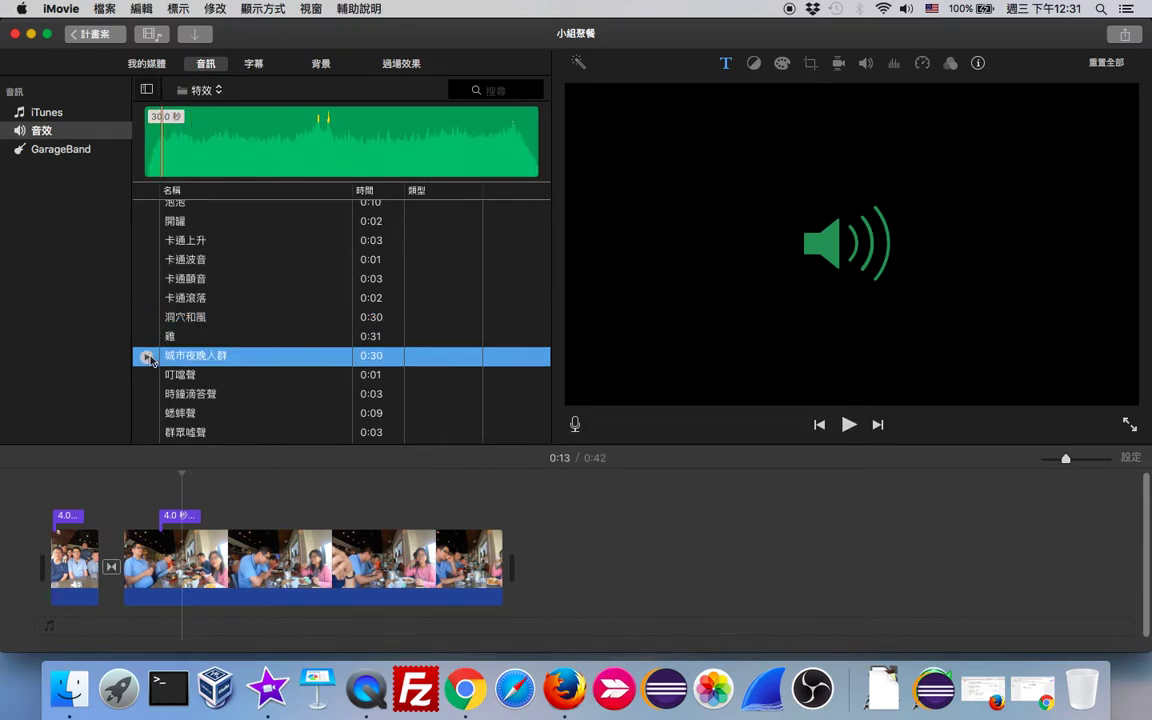
Preview the 門鈴 sound effect and add it to the timeline beneath the start of the first clip.
scroll(140, 330, down, 5)
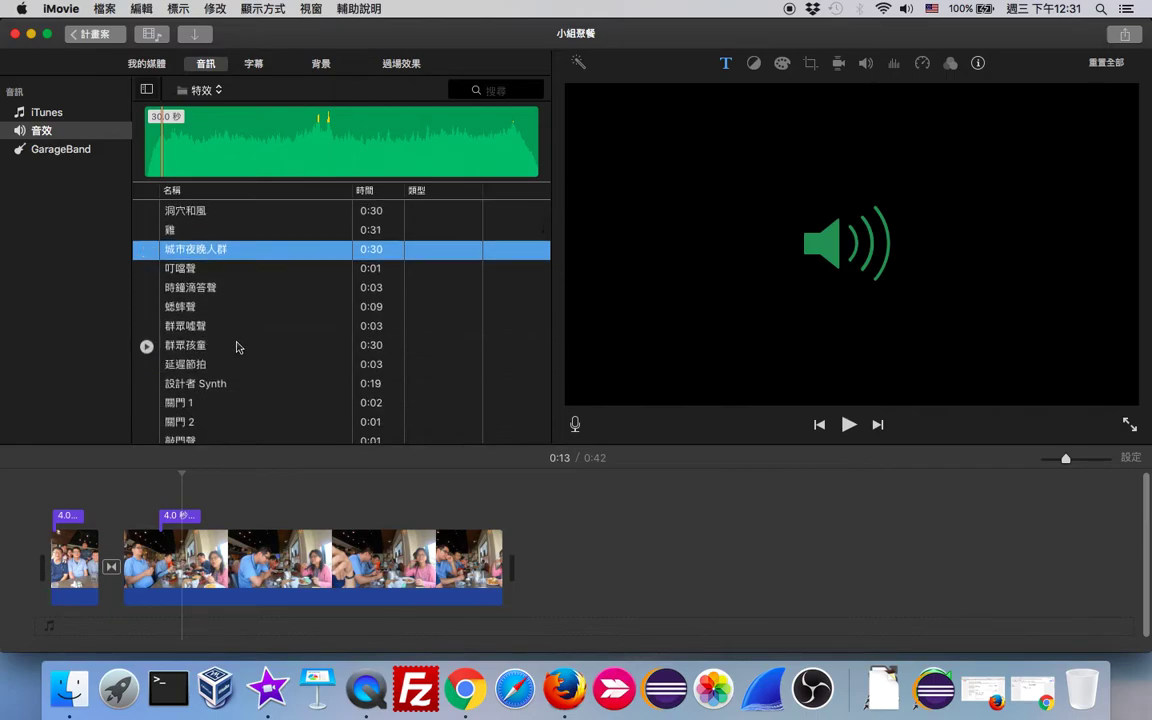
scroll(239, 346, down, 2)
scroll(239, 347, down, 1)
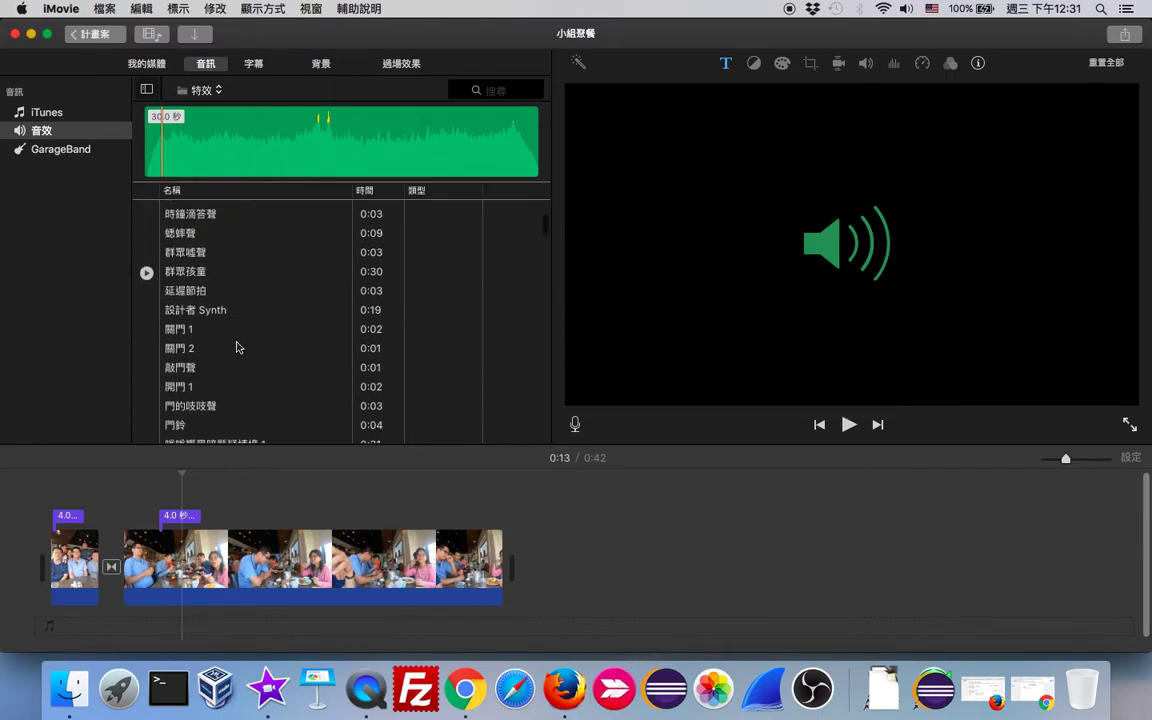
click(150, 428)
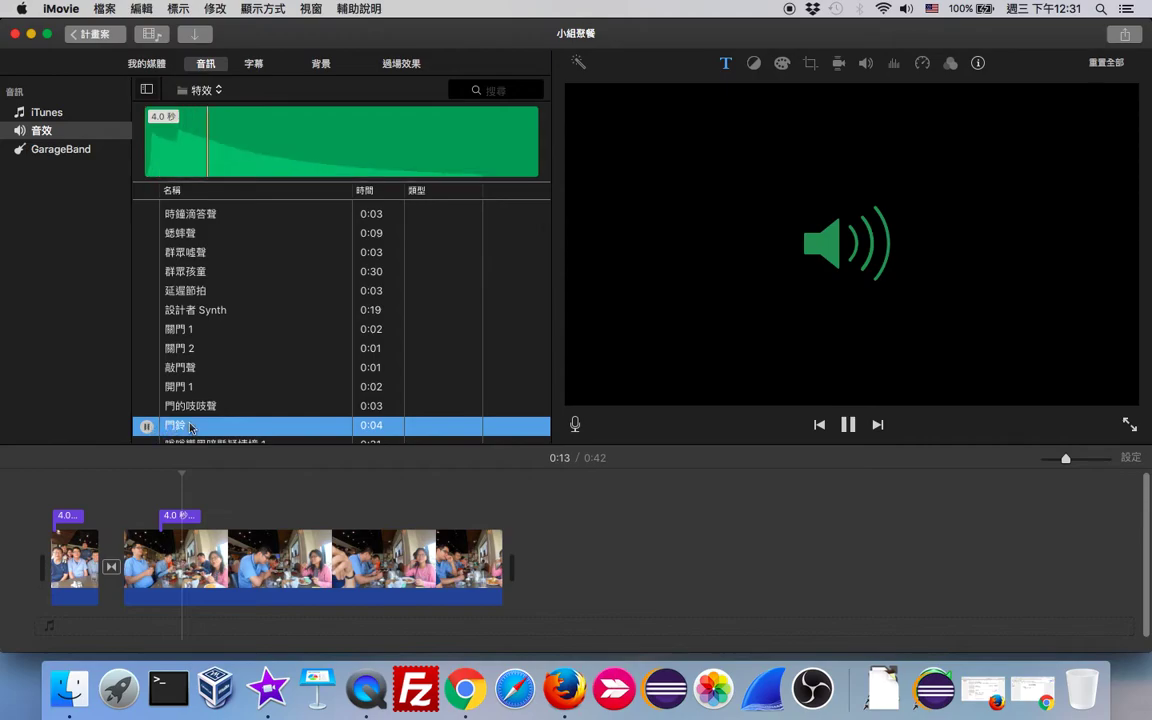
drag(190, 428, 52, 630)
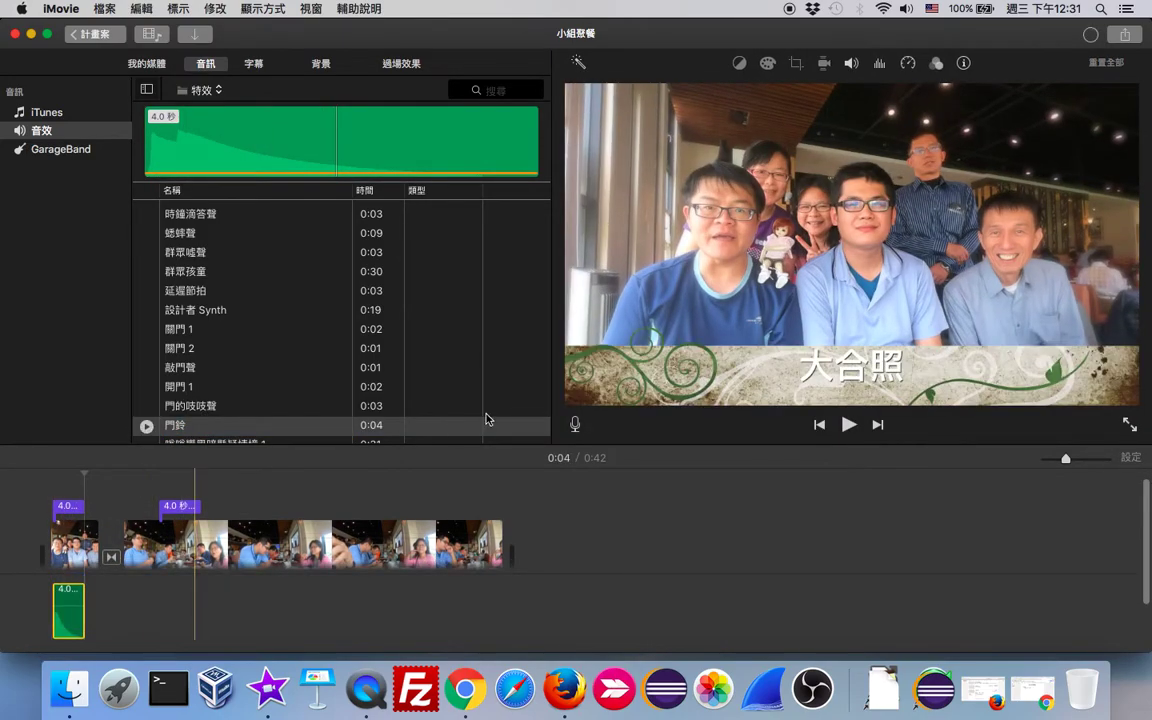
Play the movie from the beginning to hear the doorbell effect, stopping near the 3-second mark.
click(848, 426)
click(848, 426)
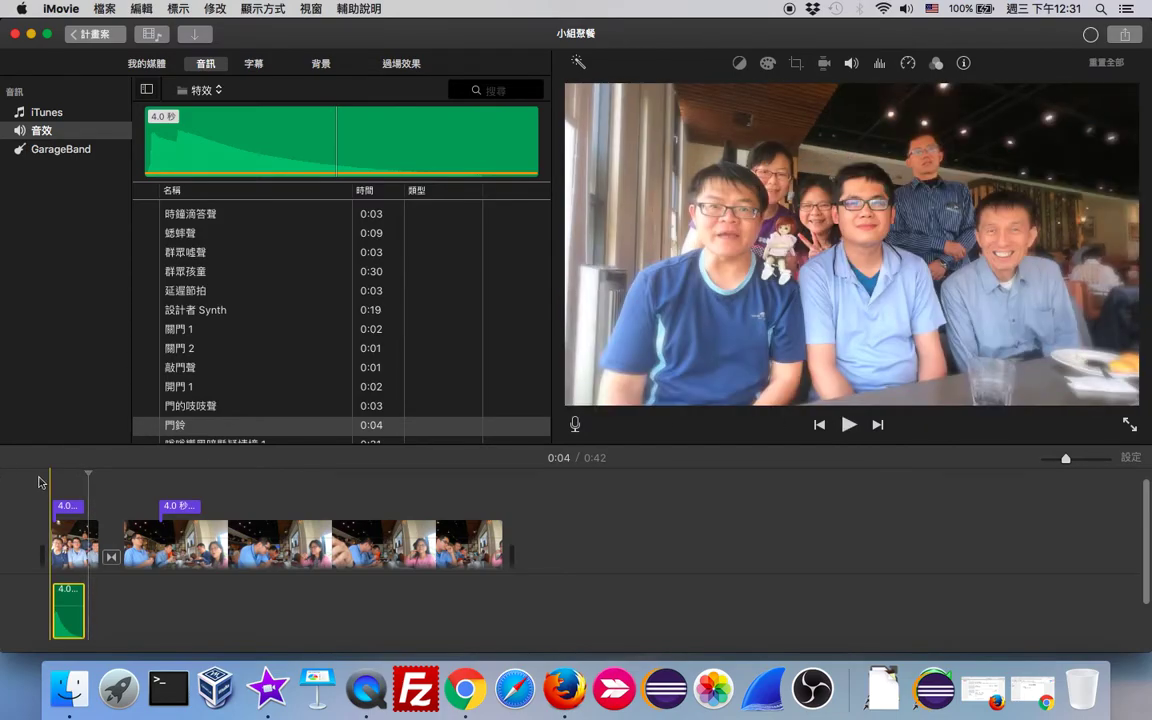
click(49, 482)
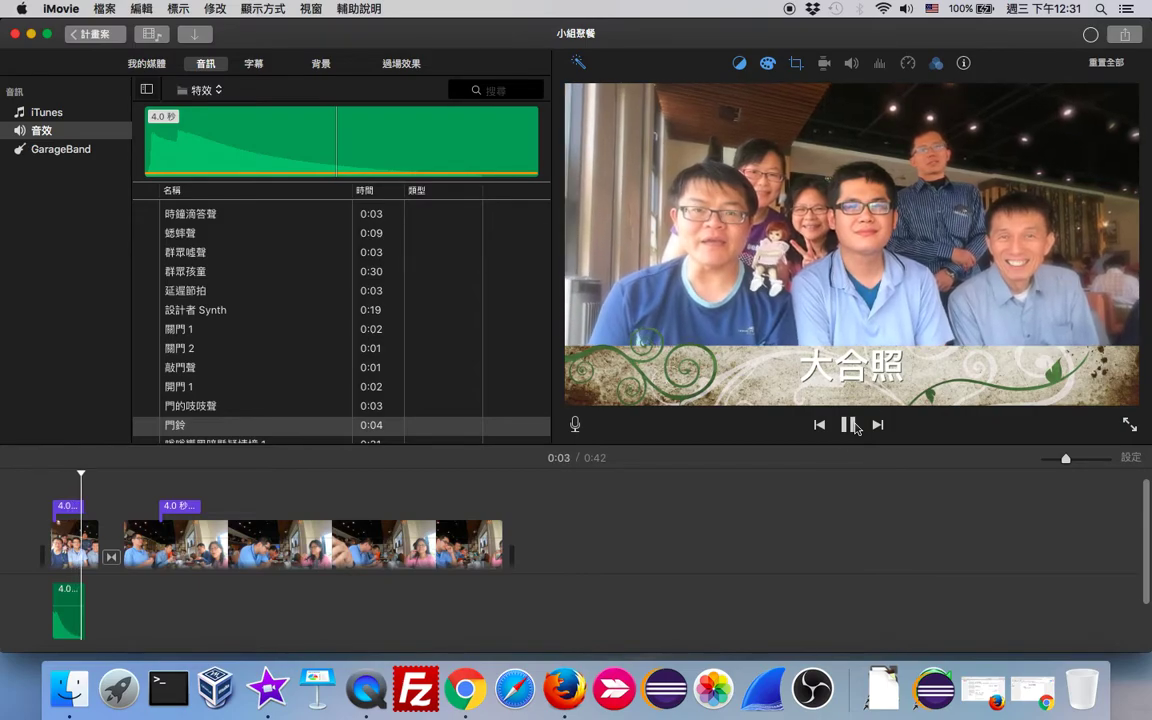
click(849, 425)
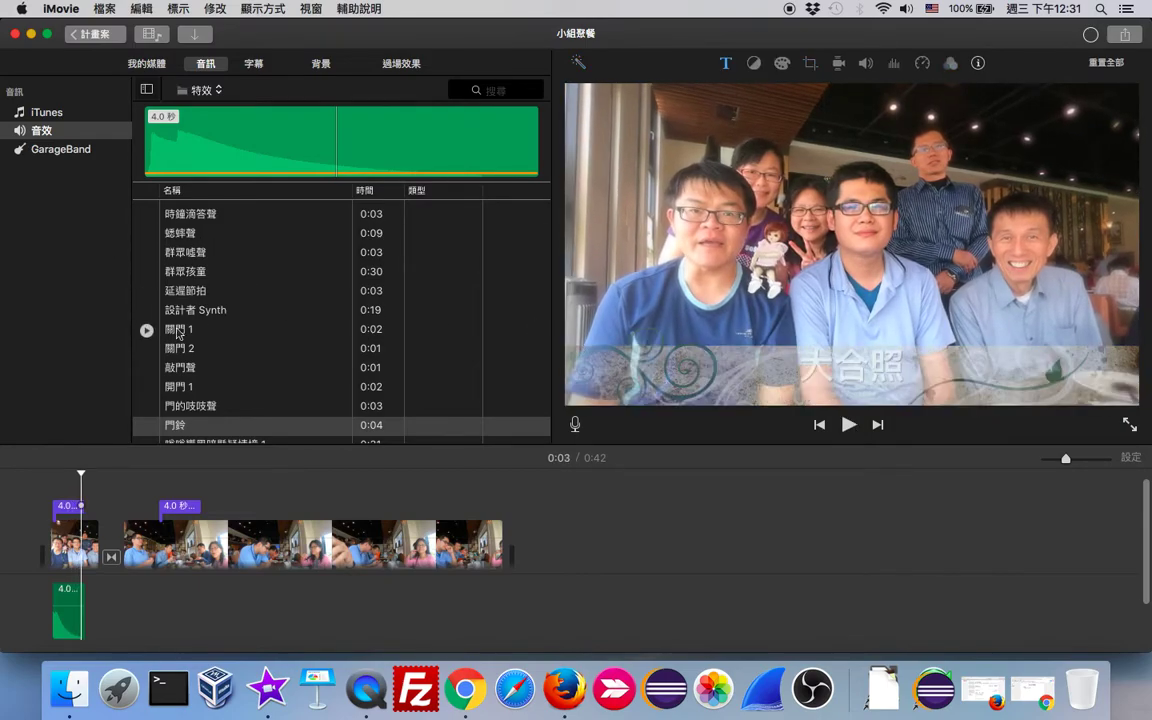
Review the available audio sources: GarageBand, 音效, iTunes and the audio clip in the 剪輯練習 event.
click(70, 157)
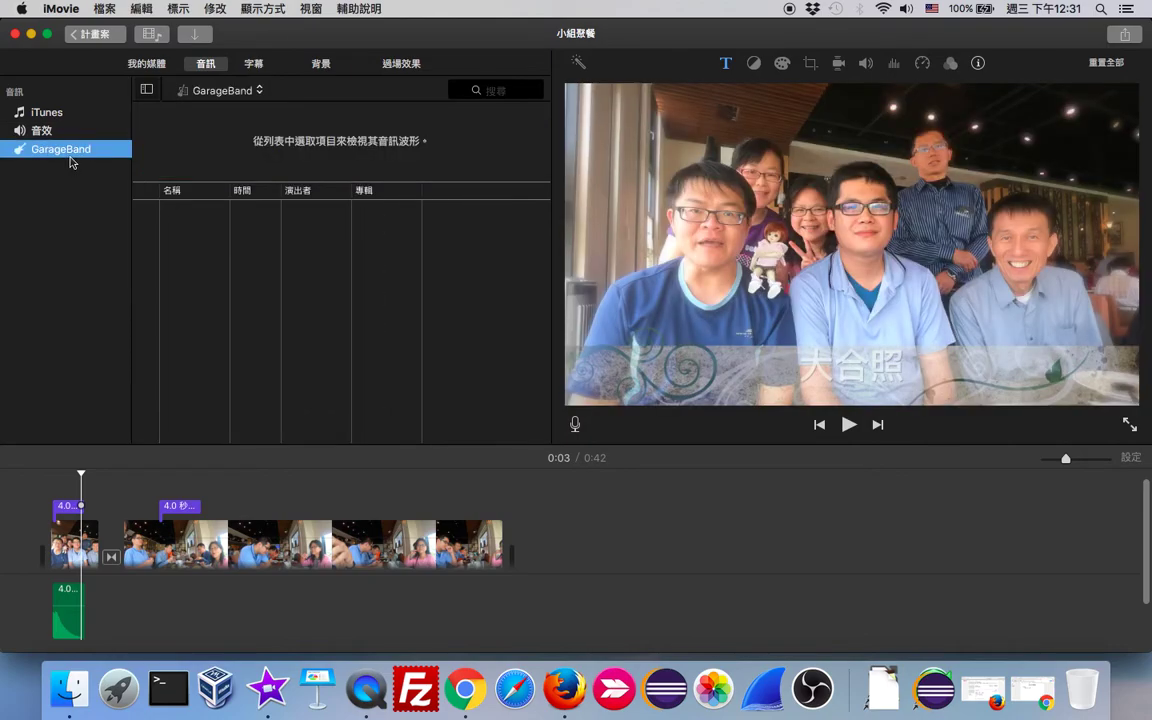
click(58, 124)
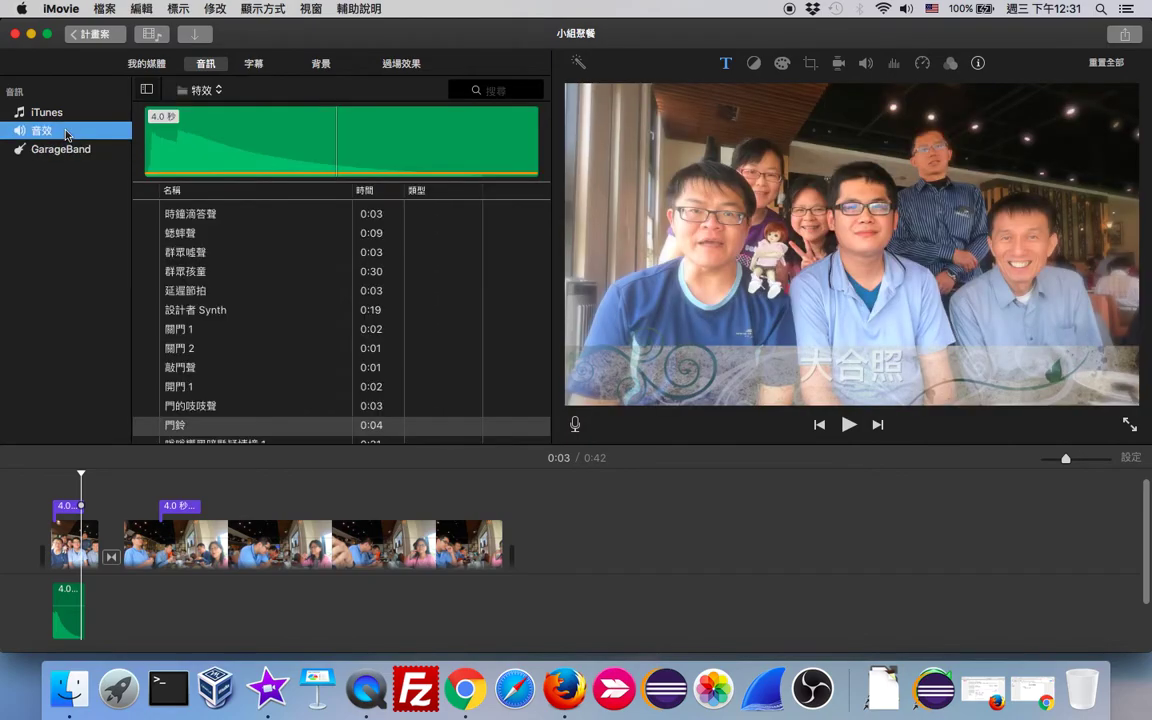
click(40, 153)
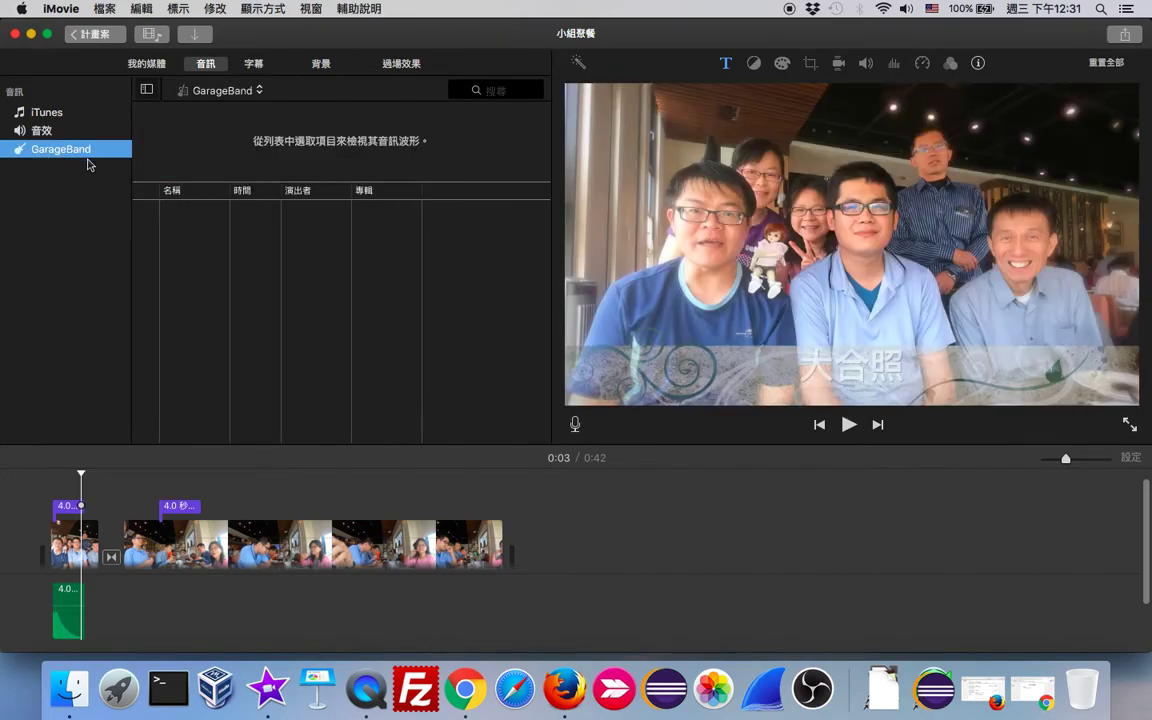
click(236, 91)
click(200, 116)
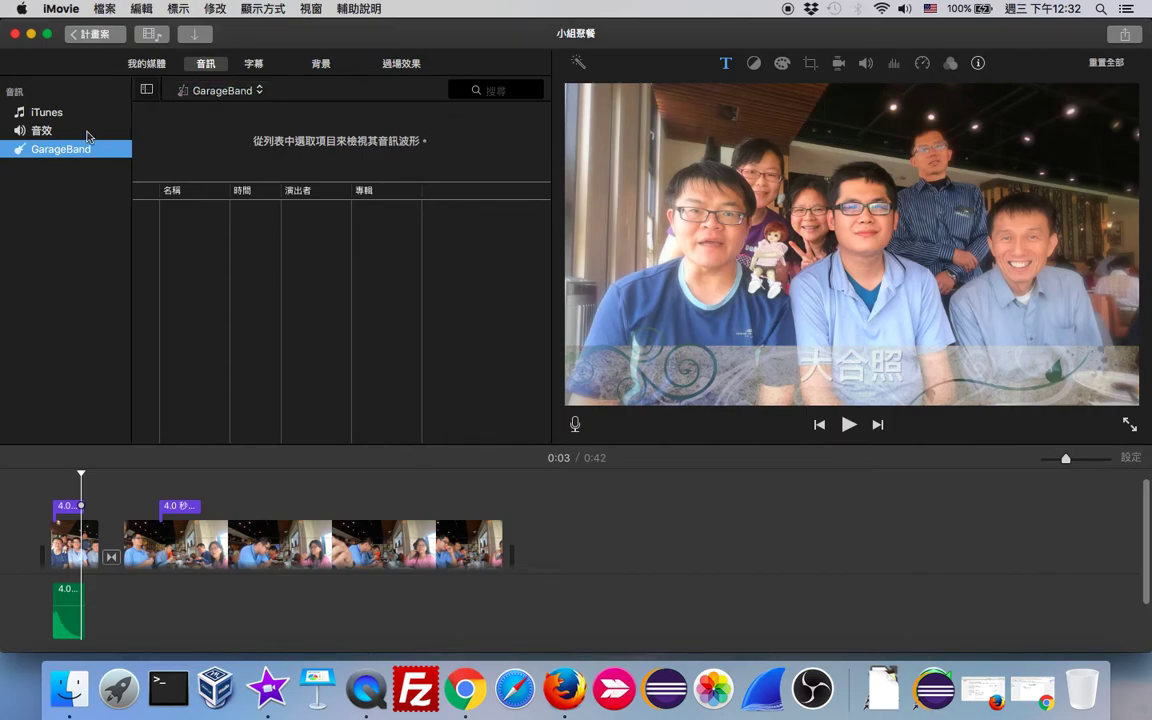
click(87, 133)
key(Up)
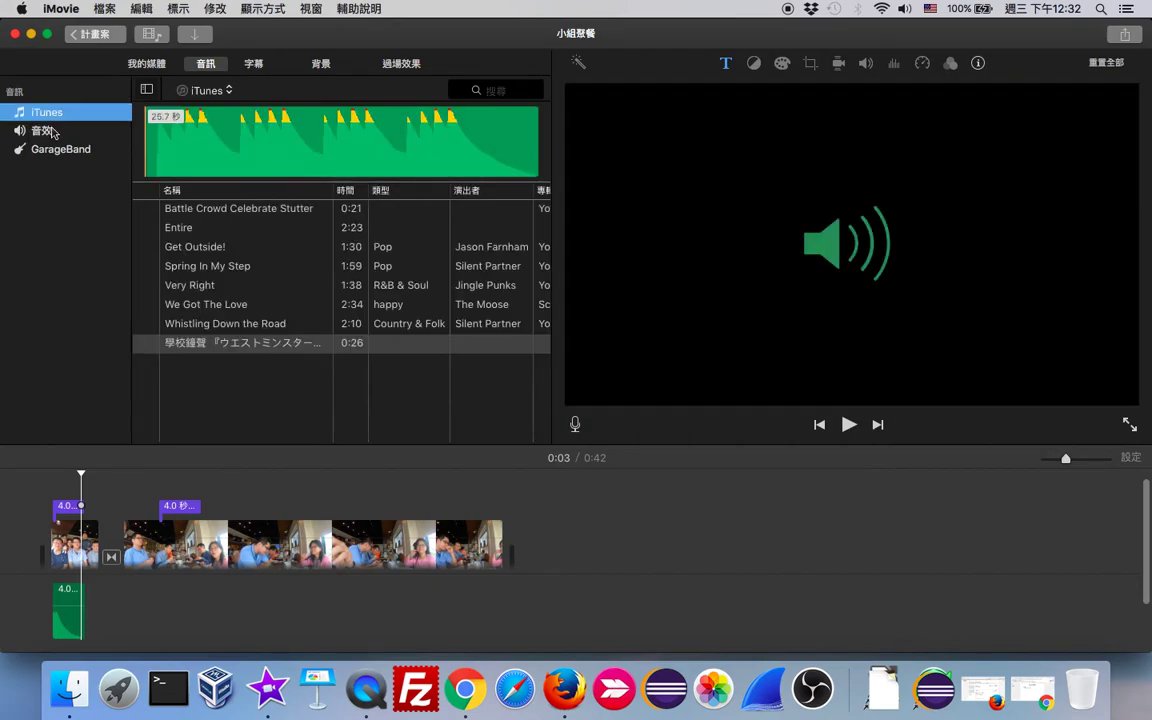
click(48, 130)
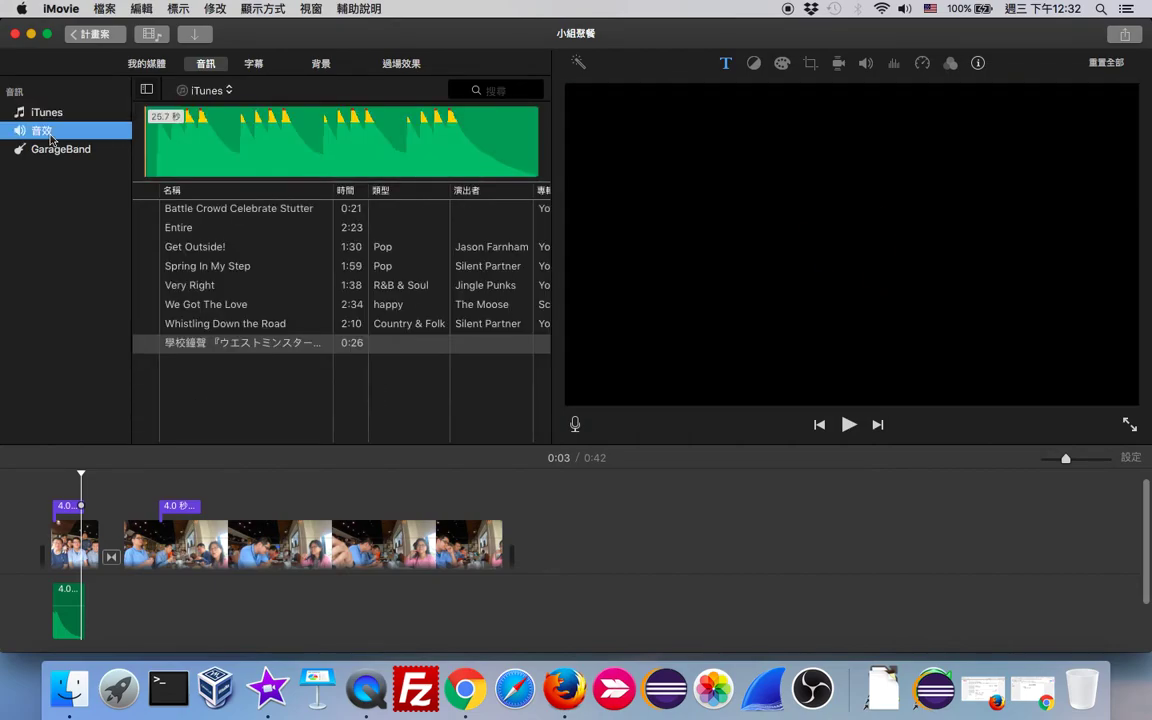
click(146, 63)
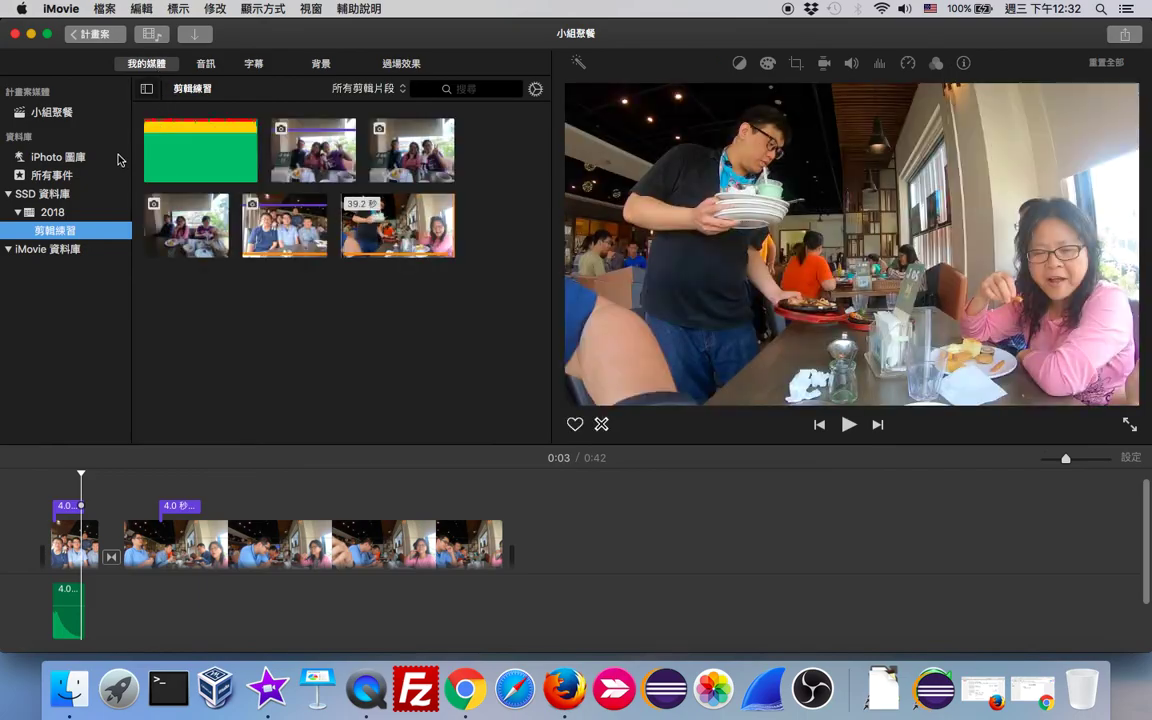
click(195, 150)
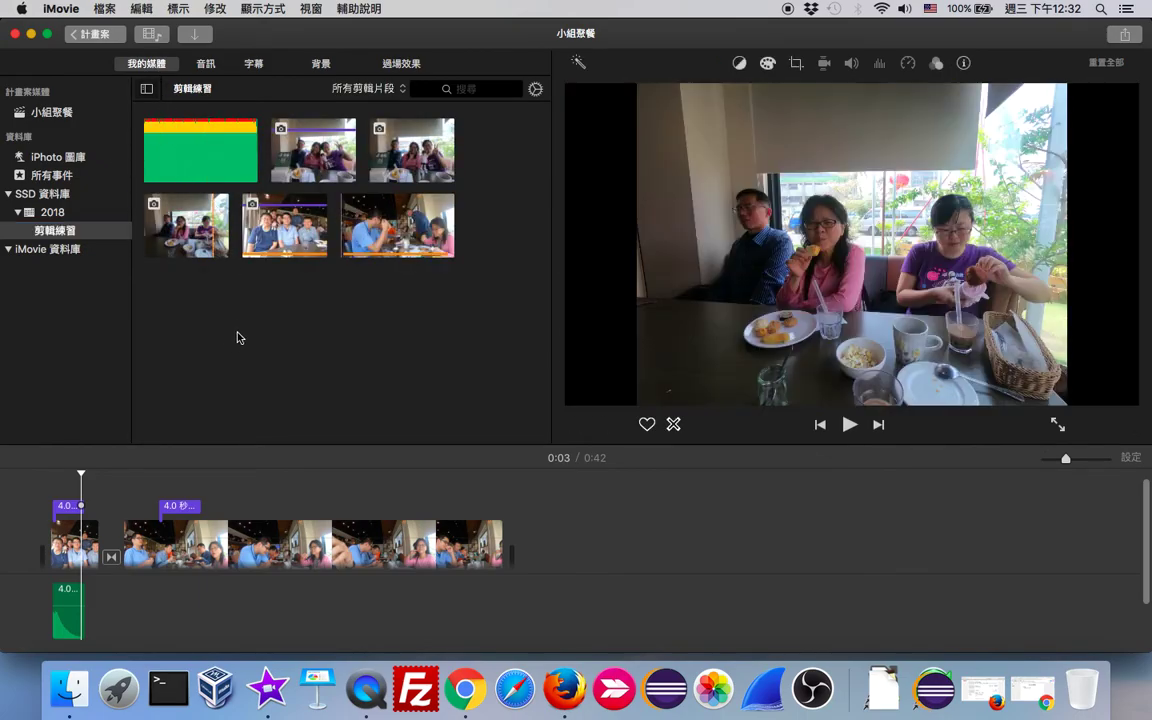